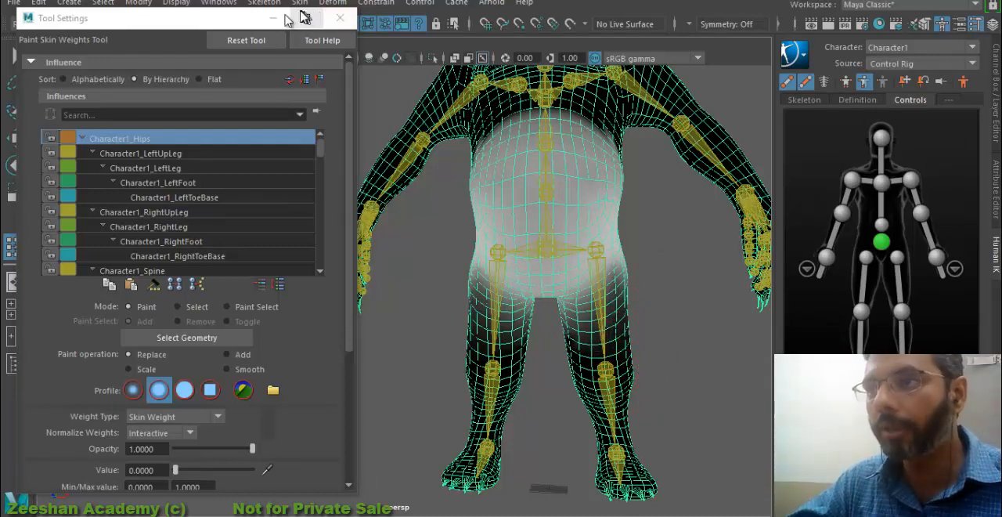
- Select the Character1_LeftUpLeg influence to show its skin weights on the monster's body
left_click_drag(269, 18, 250, 29)
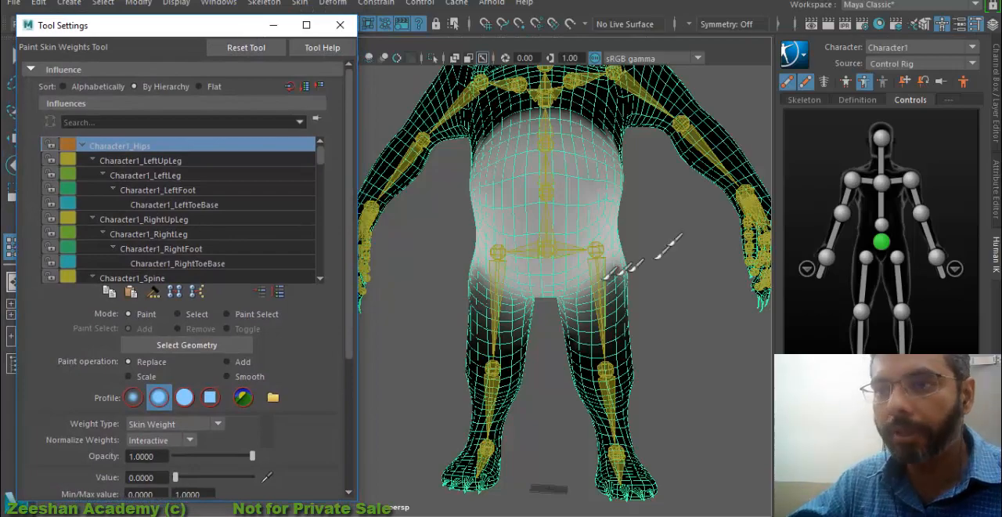
mouse_move(665, 242)
left_mouse_down("alt")
mouse_move(474, 292)
mouse_move(519, 293)
mouse_move(542, 309)
mouse_move(512, 286)
mouse_move(552, 301)
mouse_move(510, 336)
left_mouse_up("alt")
left_click(164, 163)
right_click_drag(509, 336, 568, 329, "alt")
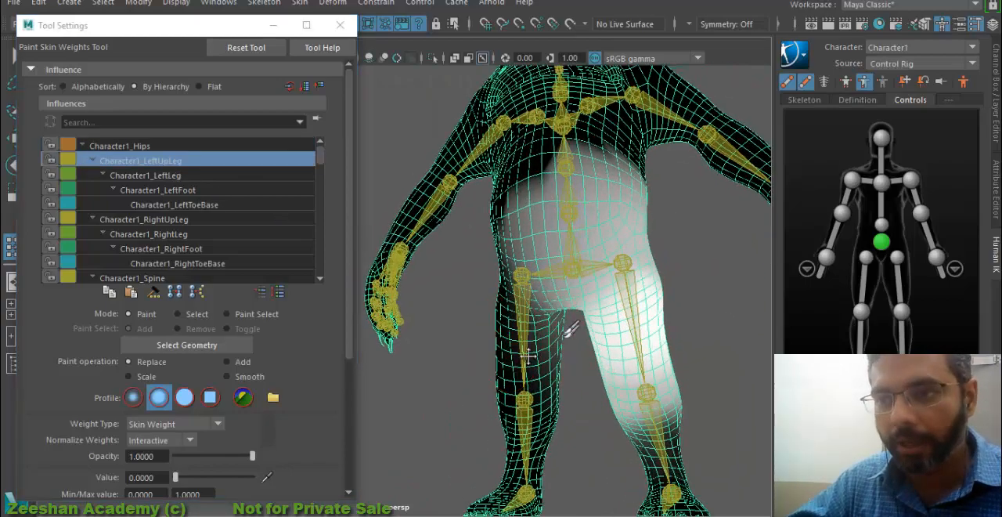
left_click_drag(485, 380, 533, 372, "alt")
right_click_drag(534, 371, 554, 368, "alt")
mouse_move(476, 347)
left_mouse_down()
mouse_move(470, 232)
mouse_move(481, 354)
mouse_move(467, 428)
mouse_move(472, 385)
left_mouse_up()
key("ctrl+z")
middle_click_drag(472, 385, 462, 361, "alt")
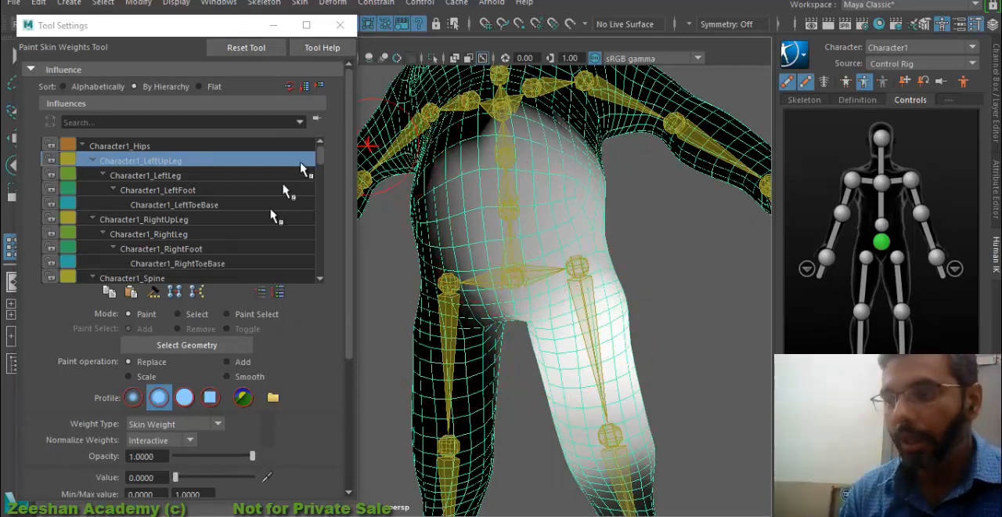
- Paint Character1_LeftUpLeg weights out of the character's right front belly and hip with Replace at value 0
scroll(202, 400, "down", 1)
scroll(210, 293, "down", 1)
scroll(221, 205, "up", 1)
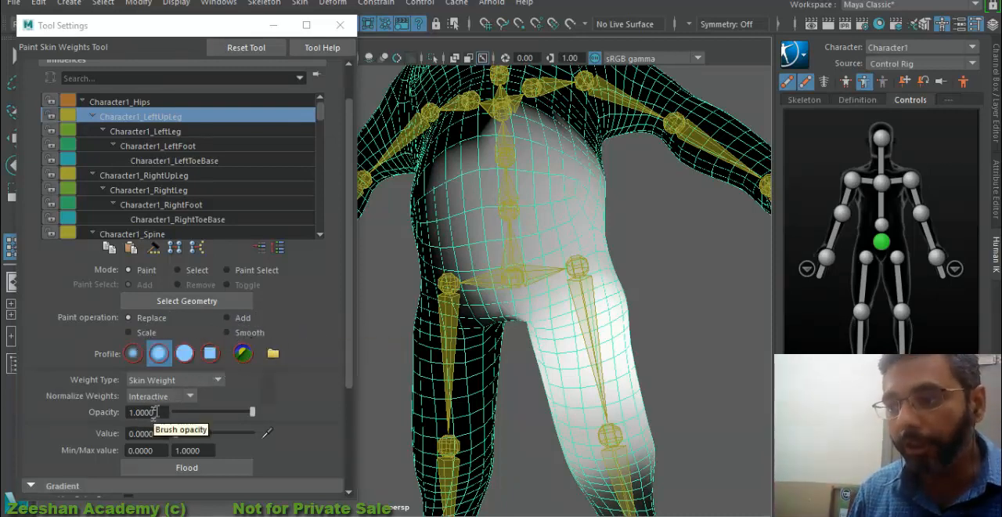
double_click(138, 432)
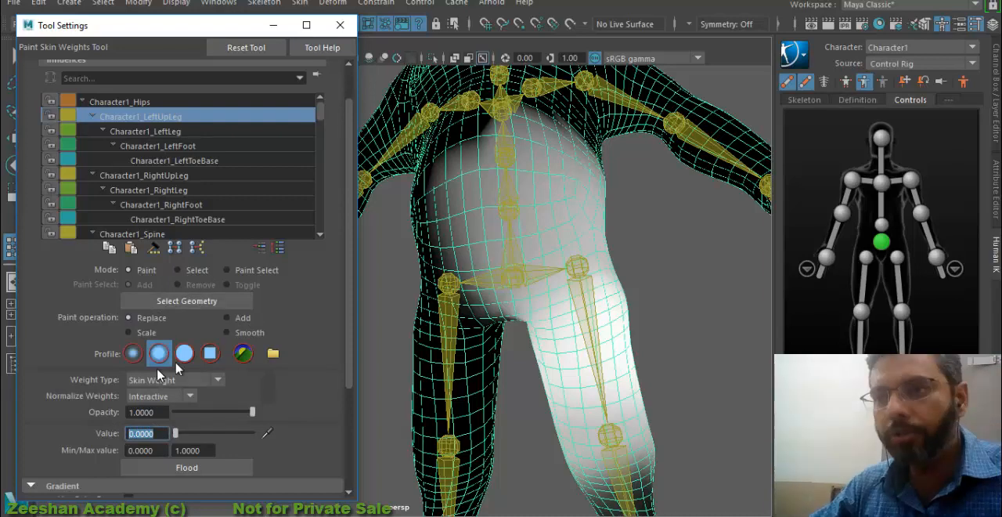
mouse_move(548, 227)
left_mouse_down()
mouse_move(537, 201)
mouse_move(459, 212)
mouse_move(453, 172)
mouse_move(440, 205)
left_mouse_up()
mouse_move(437, 237)
left_mouse_down()
mouse_move(540, 140)
mouse_move(550, 160)
mouse_move(523, 233)
left_mouse_up()
left_click_drag(523, 220, 456, 187)
mouse_move(382, 285)
left_mouse_down()
mouse_move(533, 194)
mouse_move(533, 212)
left_mouse_up()
mouse_move(529, 212)
left_mouse_down("alt")
mouse_move(553, 206)
mouse_move(551, 191)
left_mouse_up("alt")
mouse_move(545, 242)
left_mouse_down()
mouse_move(503, 344)
mouse_move(509, 377)
left_mouse_up()
left_click_drag(509, 378, 497, 327, "alt")
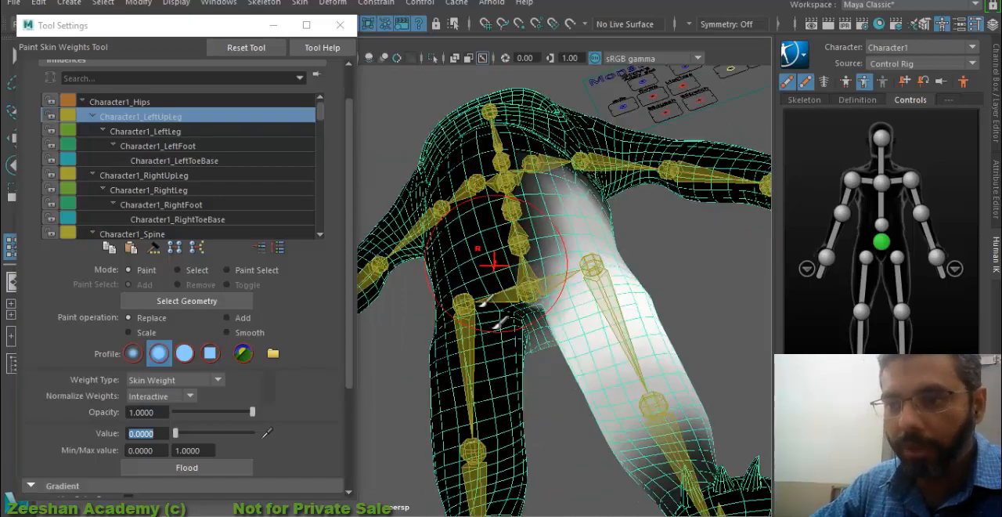
- Paint value 0 for Character1_LeftUpLeg over the right buttock, thigh and lower leg at the back
mouse_move(510, 468)
left_mouse_down("alt")
mouse_move(409, 462)
mouse_move(376, 479)
left_mouse_up("alt")
left_click_drag(656, 392, 557, 383, "alt")
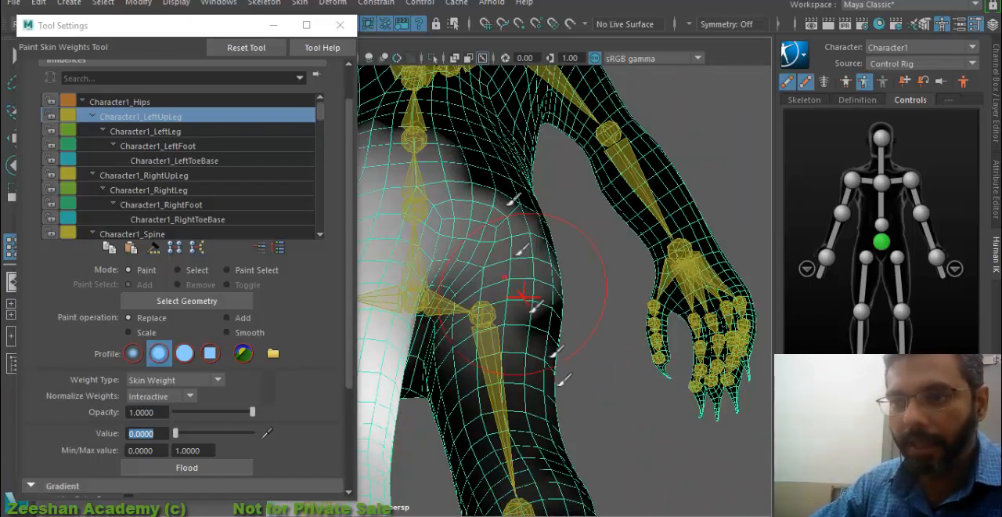
mouse_move(508, 198)
left_mouse_down()
mouse_move(496, 469)
mouse_move(553, 344)
left_mouse_up()
middle_click_drag(553, 345, 630, 196, "alt")
left_click_drag(587, 217, 611, 301, "alt")
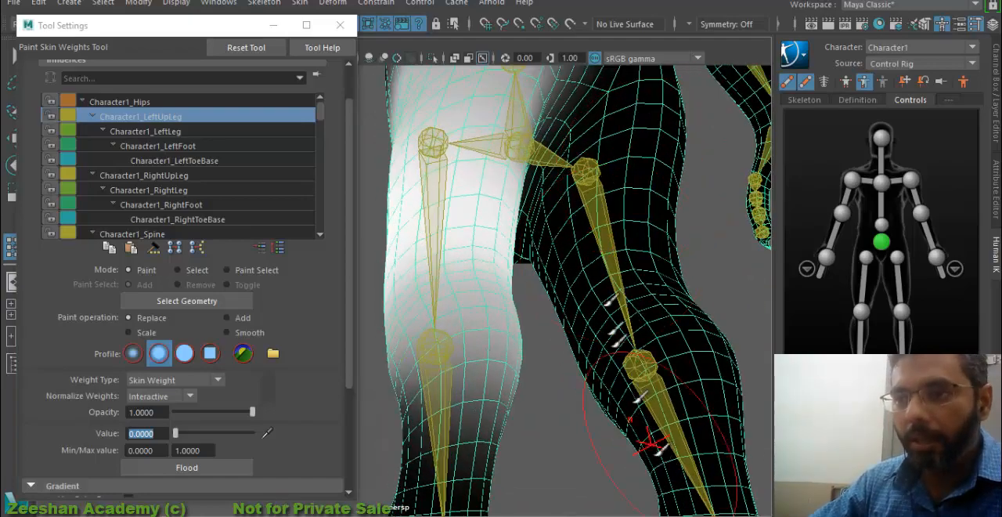
middle_click_drag(611, 270, 552, 419, "alt")
left_click_drag(462, 415, 626, 430, "alt")
middle_click_drag(532, 396, 720, 403, "alt")
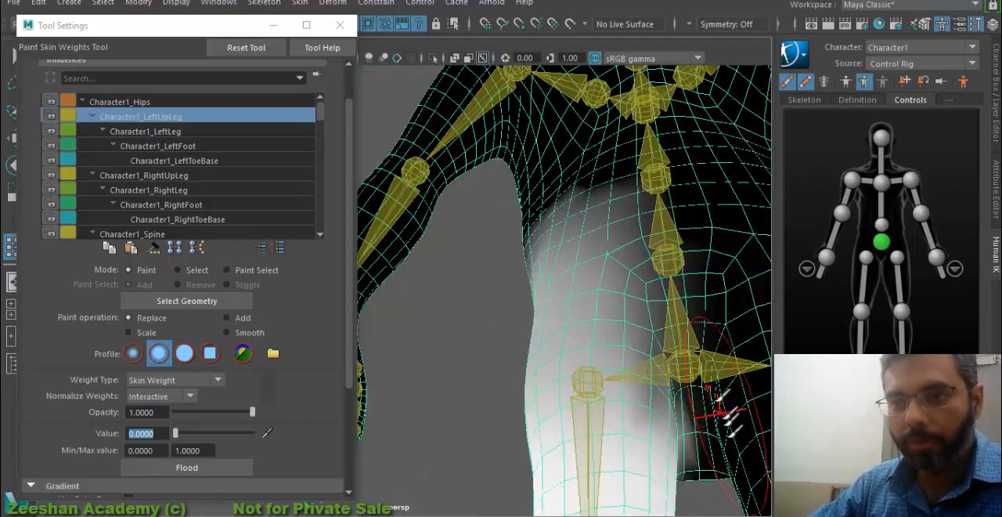
- Paint value 0 for Character1_LeftUpLeg over the back, waist and upper torso above the left hip
mouse_move(721, 446)
left_mouse_down()
mouse_move(719, 276)
mouse_move(617, 169)
left_mouse_up()
left_click_drag(599, 212, 650, 216, "alt")
left_click_drag(739, 331, 666, 313)
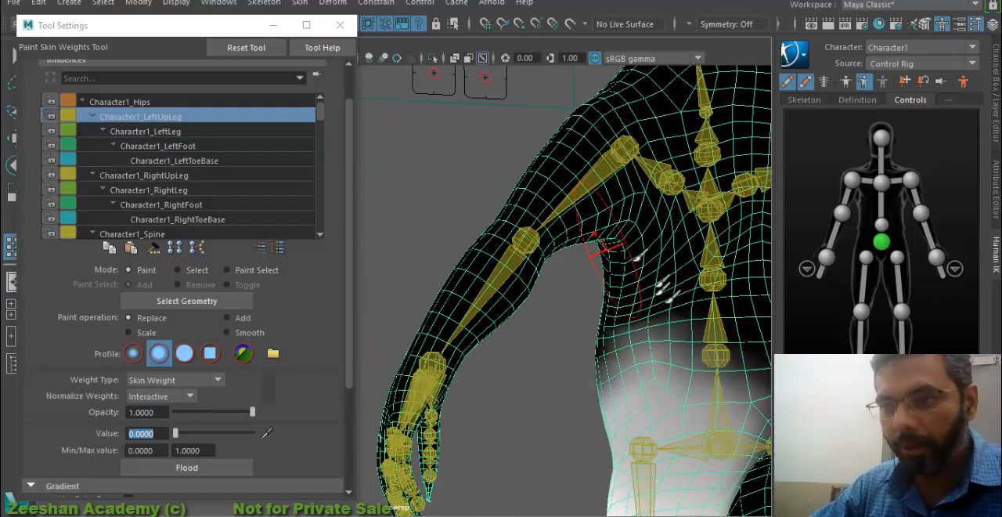
mouse_move(536, 220)
left_mouse_down("alt")
mouse_move(658, 223)
mouse_move(450, 239)
left_mouse_up("alt")
right_click_drag(436, 270, 556, 258, "alt")
left_click_drag(559, 258, 541, 254, "alt")
mouse_move(541, 255)
left_mouse_down()
mouse_move(571, 206)
mouse_move(650, 205)
left_mouse_up()
middle_click_drag(525, 240, 709, 222, "alt")
mouse_move(638, 271)
left_mouse_down()
mouse_move(543, 358)
mouse_move(610, 315)
left_mouse_up()
- Smooth the Character1_LeftUpLeg weight falloff across the crotch, belly and left hip
left_click(227, 332)
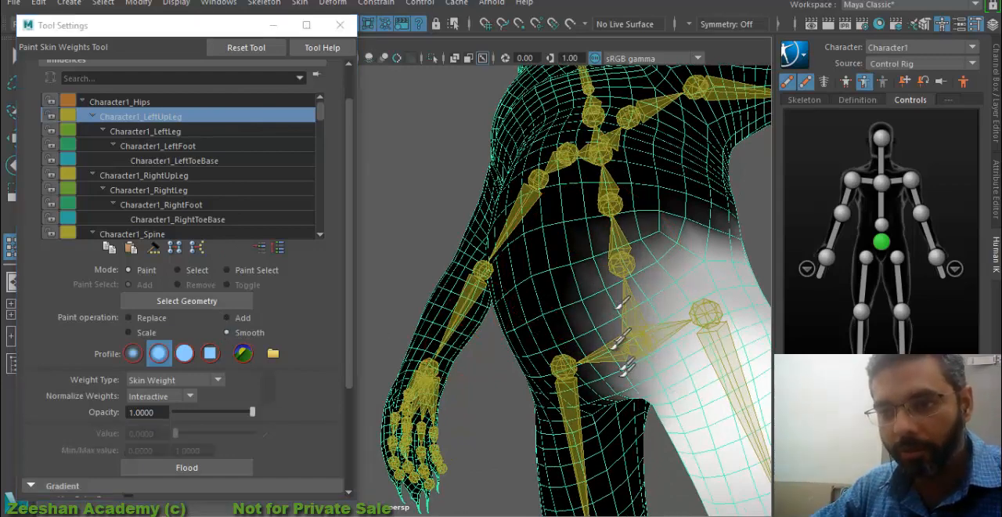
left_click_drag(629, 428, 620, 387, "alt")
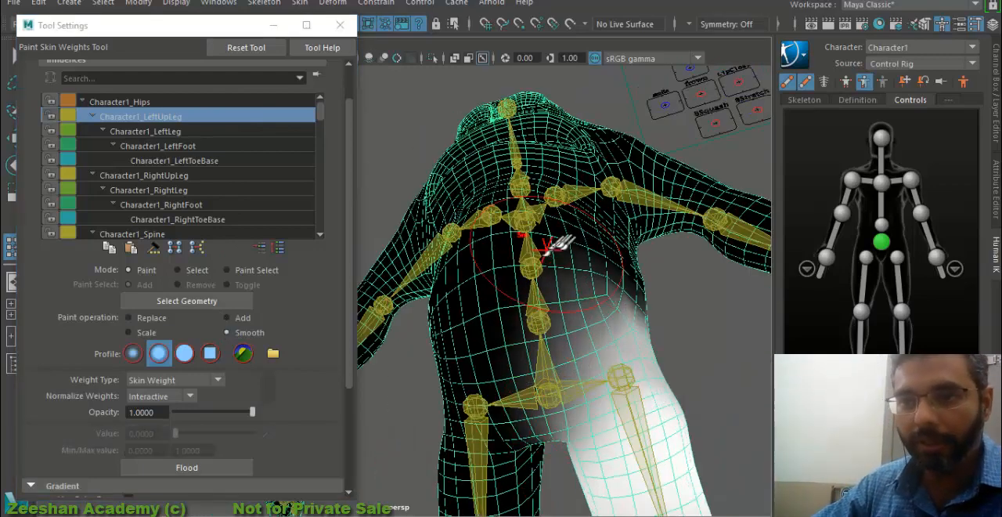
left_click_drag(677, 297, 551, 255, "alt")
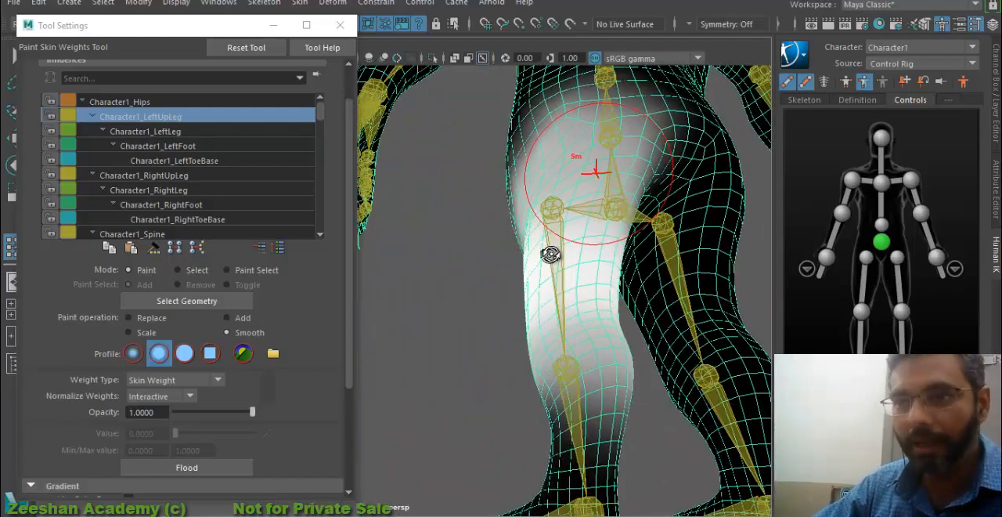
- Paint Character1_LeftLeg weights out of the back of the right thigh and leg with Replace at value 0
left_click(159, 133)
left_click_drag(462, 219, 526, 260, "alt")
left_click(148, 319)
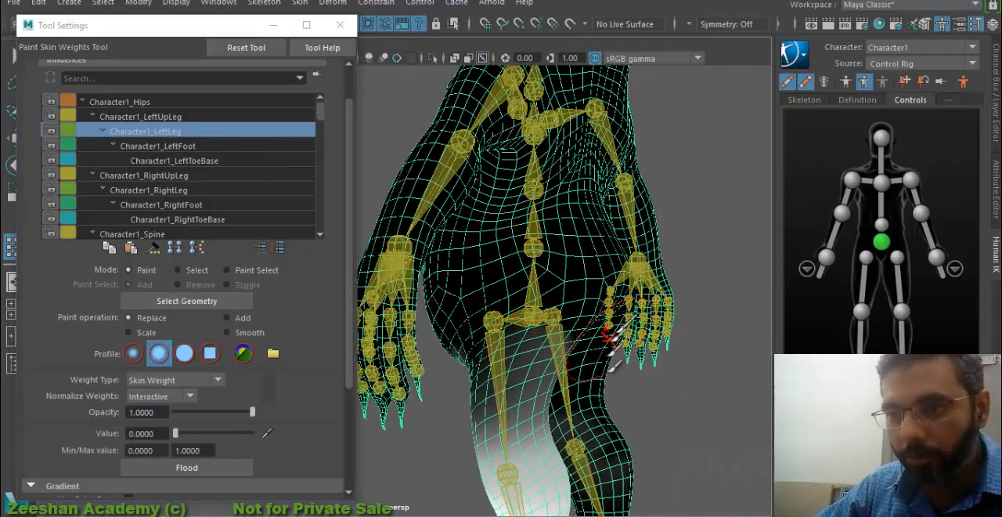
mouse_move(611, 332)
left_mouse_down("alt")
mouse_move(563, 230)
mouse_move(447, 264)
left_mouse_up("alt")
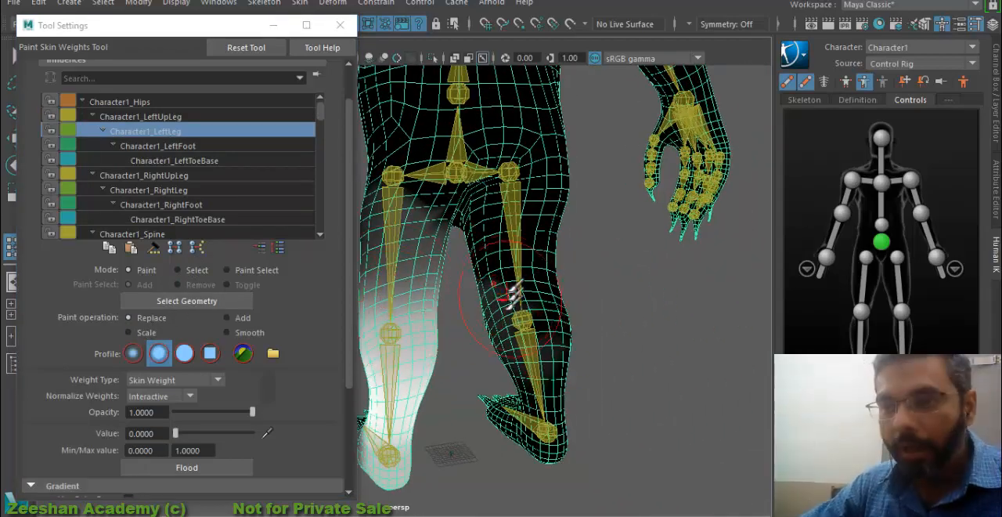
left_click_drag(513, 296, 606, 390, "alt")
right_click_drag(436, 341, 587, 347, "alt")
middle_click_drag(524, 315, 547, 342, "alt")
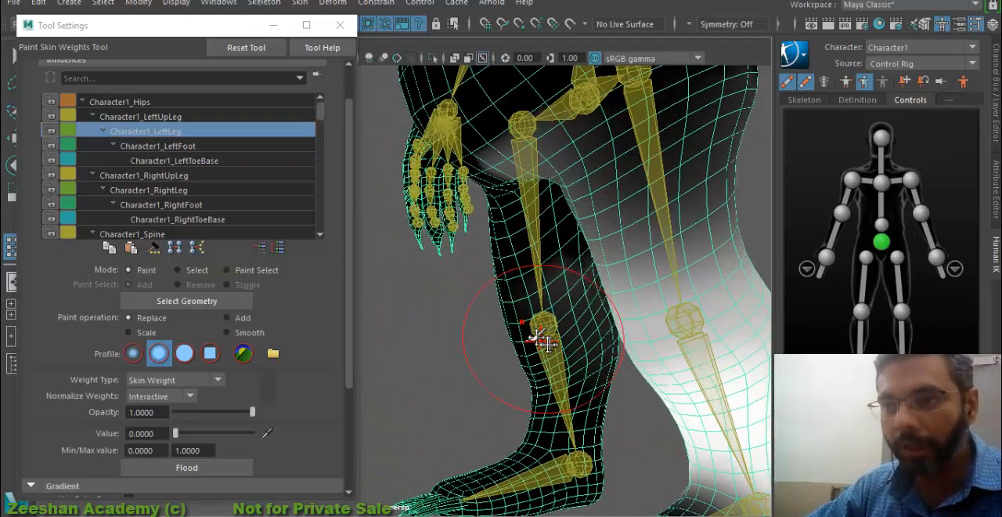
- Paint value 0 for Character1_LeftLeg over the front and inner right leg, the crotch and the belly
left_click_drag(546, 343, 589, 345, "alt")
left_click_drag(466, 251, 627, 360, "alt")
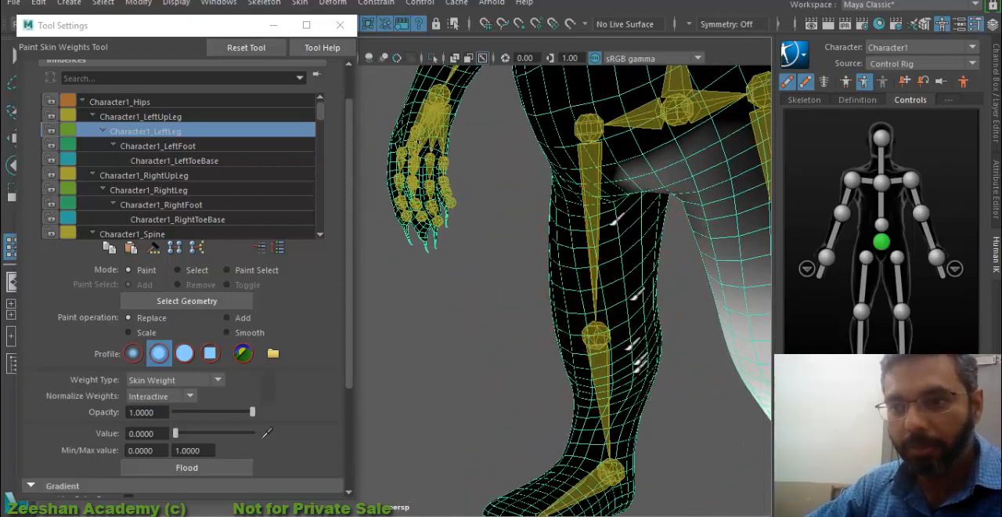
left_click_drag(660, 89, 587, 249, "alt")
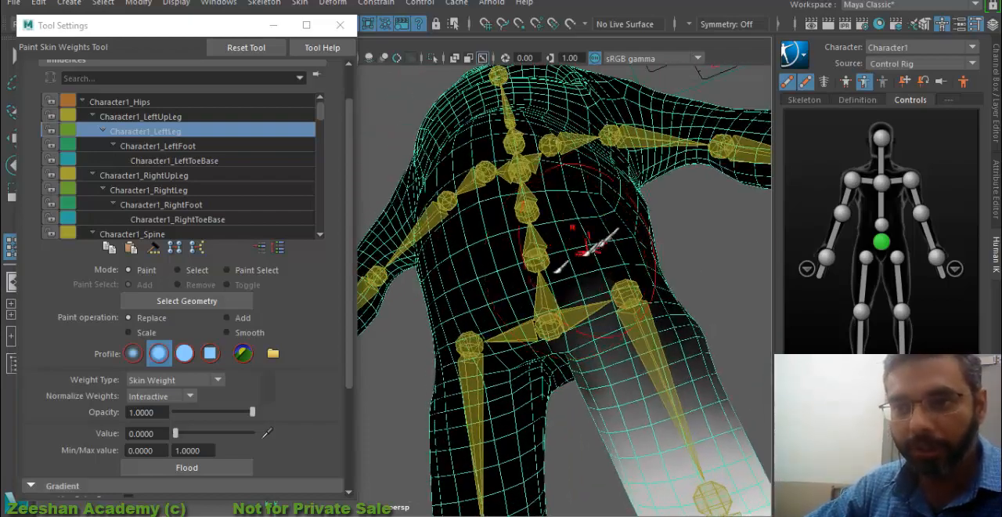
mouse_move(548, 329)
left_mouse_down("alt")
mouse_move(638, 287)
mouse_move(611, 213)
mouse_move(616, 224)
mouse_move(427, 259)
mouse_move(533, 239)
mouse_move(548, 187)
left_mouse_up("alt")
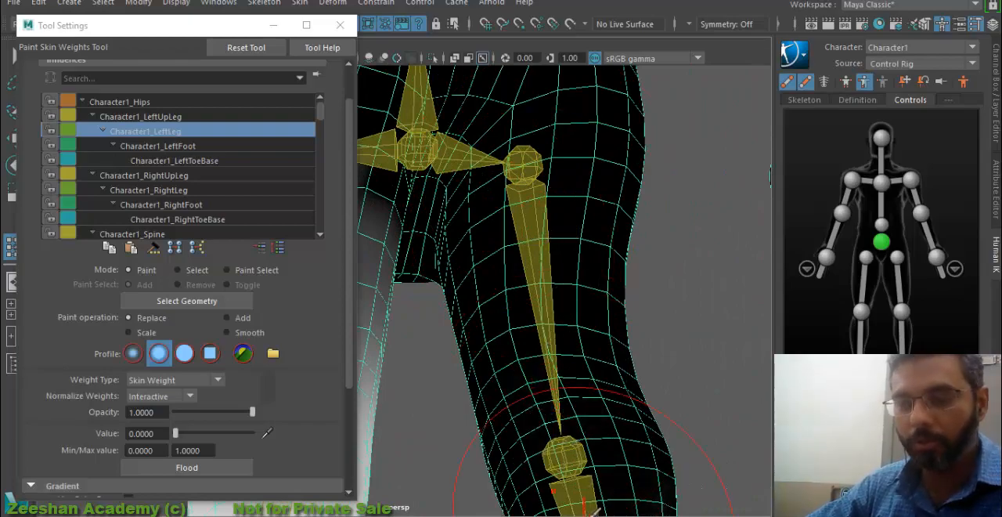
left_click_drag(583, 501, 565, 260, "alt")
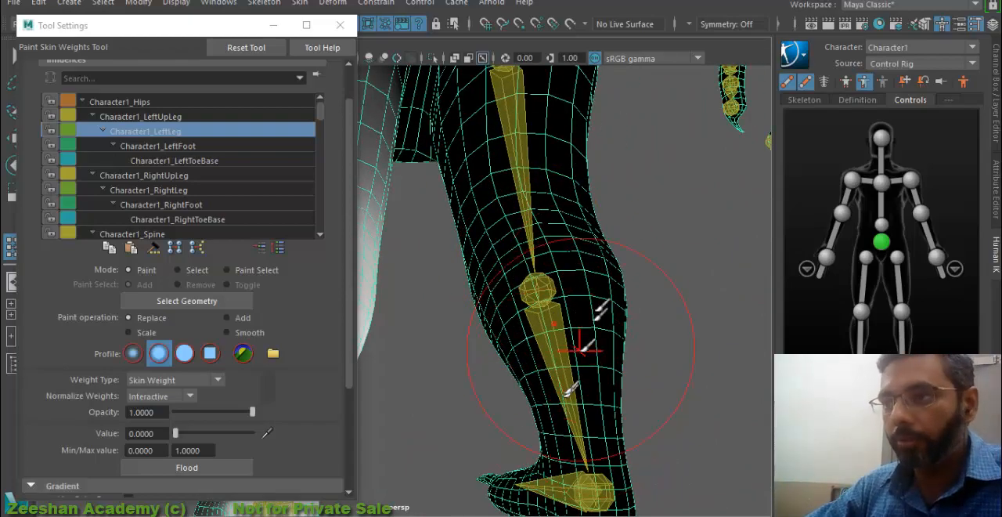
left_click_drag(582, 349, 464, 408, "alt")
- Paint value 0 over the right foot and ankle for Character1_LeftFoot, and bring up the Character1_LeftToeBase weights
left_click(223, 149)
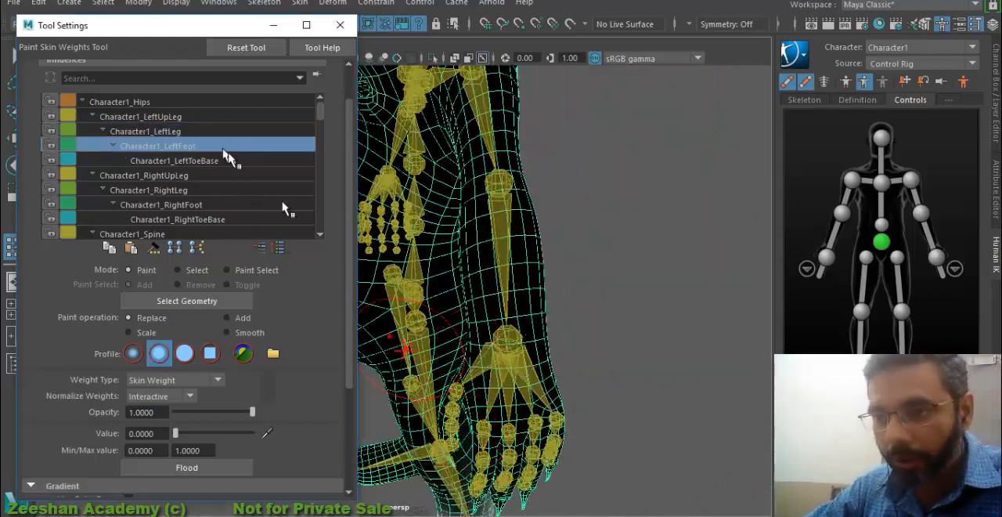
left_click_drag(407, 353, 503, 459, "alt")
middle_click_drag(504, 459, 464, 316, "alt")
left_click_drag(464, 315, 436, 304, "alt")
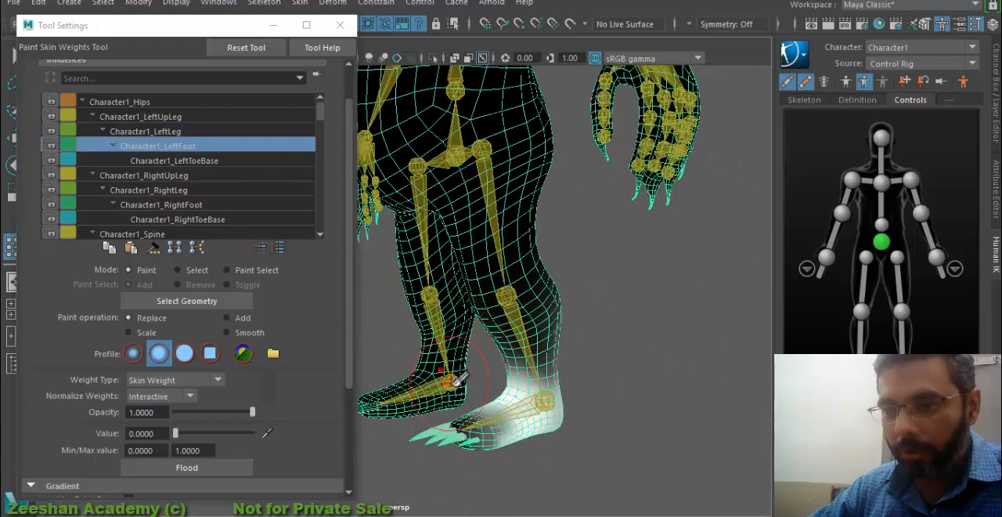
left_click_drag(527, 362, 577, 344, "alt")
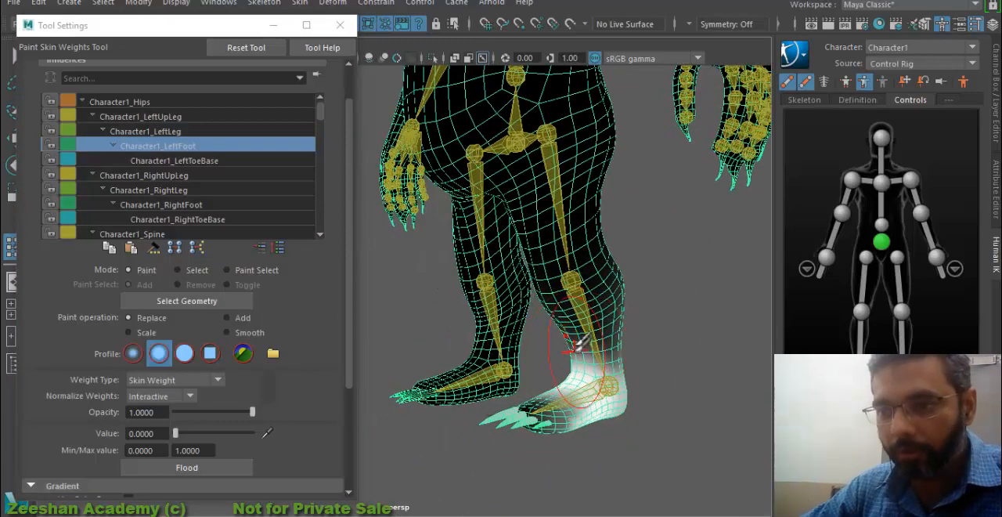
left_click_drag(498, 333, 601, 353, "alt")
left_click(171, 162)
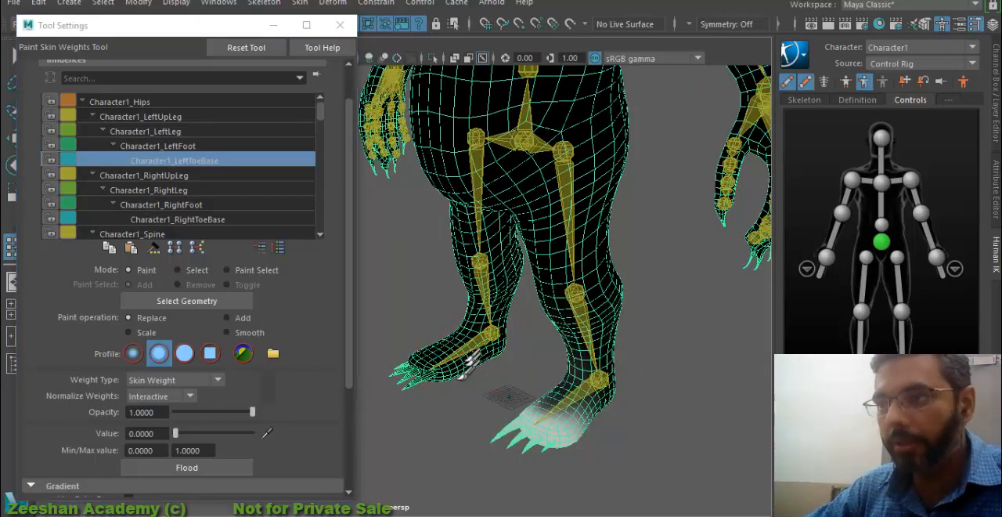
- Paint Character1_RightUpLeg weights out of the left front hip, left thigh and upper belly with Replace at value 0
left_click(172, 175)
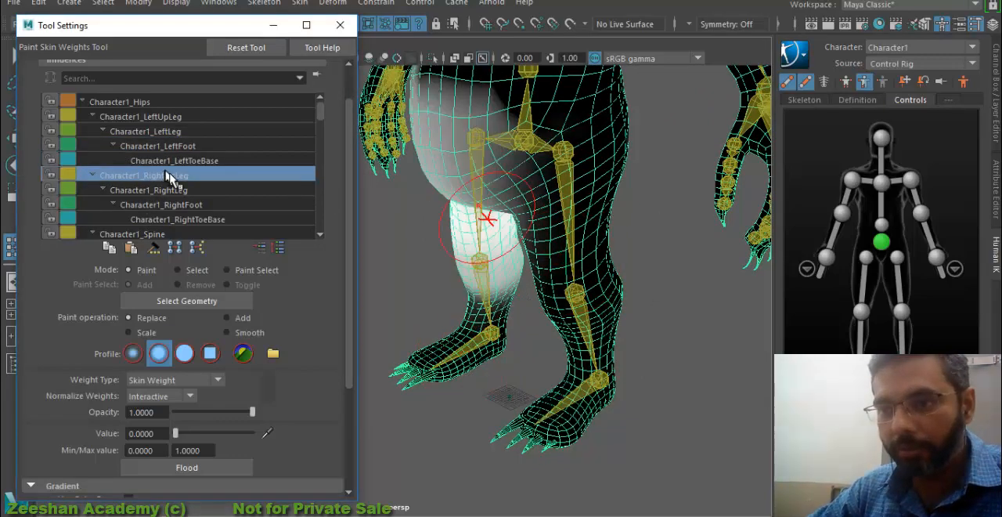
left_click_drag(476, 224, 526, 252, "alt")
left_click_drag(553, 347, 543, 264)
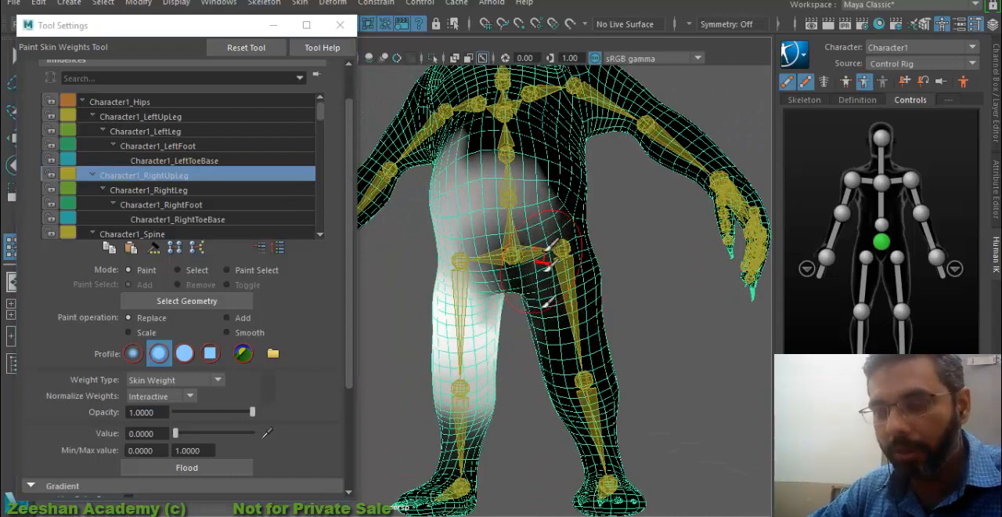
mouse_move(552, 220)
left_mouse_down()
mouse_move(560, 157)
mouse_move(500, 191)
left_mouse_up()
mouse_move(584, 335)
middle_mouse_down("alt")
mouse_move(587, 363)
mouse_move(644, 357)
middle_mouse_up("alt")
scroll(643, 358, "up", 4)
scroll(643, 358, "down", 3)
left_click_drag(540, 242, 515, 176)
mouse_move(586, 255)
left_mouse_down("alt")
mouse_move(582, 241)
mouse_move(481, 204)
mouse_move(523, 253)
mouse_move(495, 311)
mouse_move(569, 311)
left_mouse_up("alt")
middle_click_drag(569, 311, 664, 312, "alt")
scroll(664, 310, "down", 2)
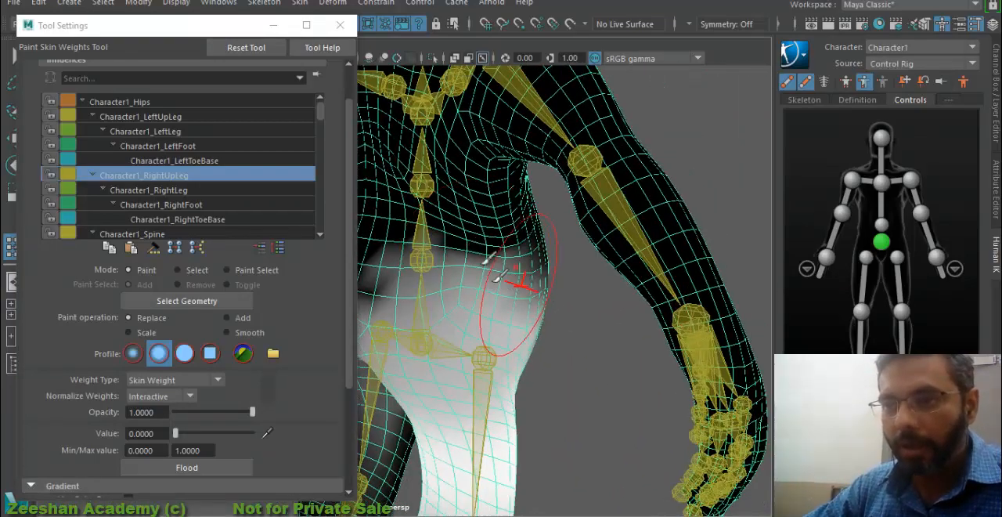
- Paint value 0 for Character1_RightUpLeg over the lower back, waist and back of the left leg
mouse_move(485, 282)
left_mouse_down()
mouse_move(384, 297)
mouse_move(501, 243)
left_mouse_up()
left_click(334, 288)
mouse_move(455, 332)
left_mouse_down("alt")
mouse_move(477, 293)
mouse_move(583, 302)
left_mouse_up("alt")
mouse_move(450, 314)
left_mouse_down()
mouse_move(446, 418)
mouse_move(430, 380)
left_mouse_up()
middle_click_drag(429, 377, 474, 302, "alt")
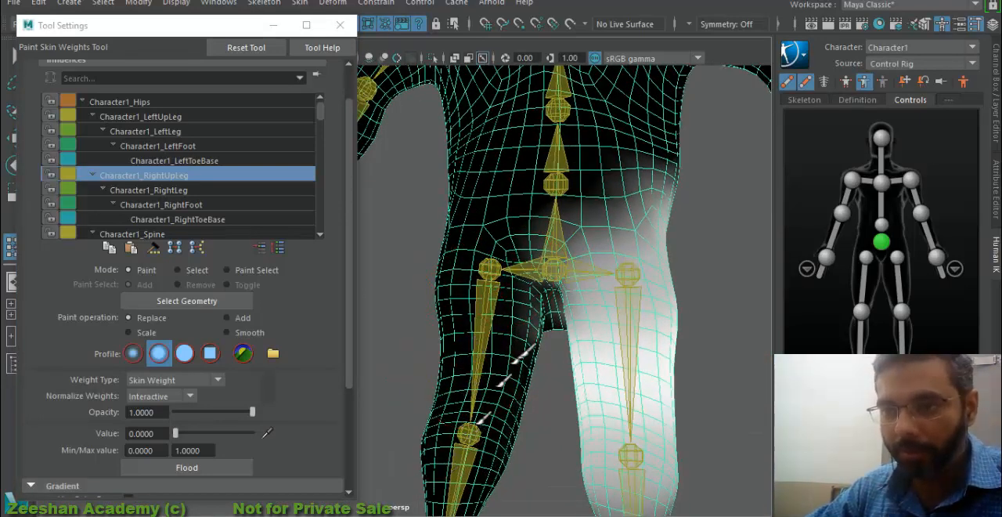
mouse_move(480, 389)
left_mouse_down("alt")
mouse_move(533, 302)
mouse_move(526, 296)
mouse_move(447, 384)
mouse_move(665, 398)
left_mouse_up("alt")
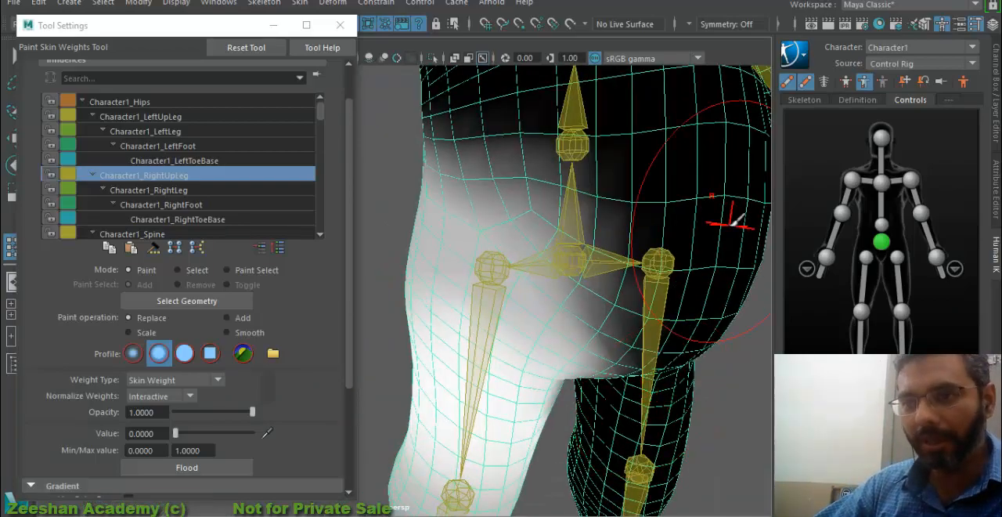
- Paint value 0 for Character1_RightUpLeg over the left front hip, left leg and remaining upper belly
mouse_move(702, 166)
left_mouse_down("alt")
mouse_move(707, 243)
mouse_move(629, 205)
left_mouse_up("alt")
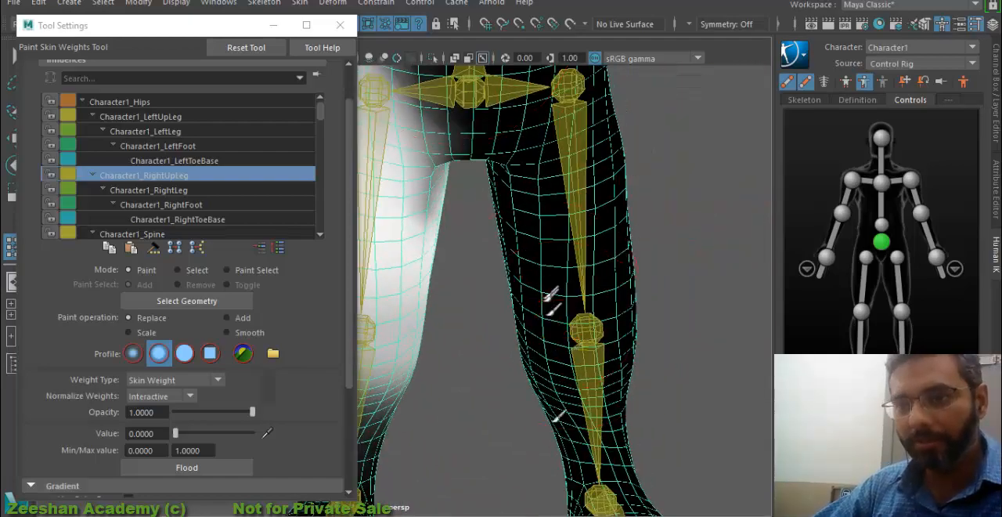
mouse_move(613, 391)
left_mouse_down("alt")
mouse_move(577, 384)
mouse_move(638, 340)
mouse_move(666, 353)
left_mouse_up("alt")
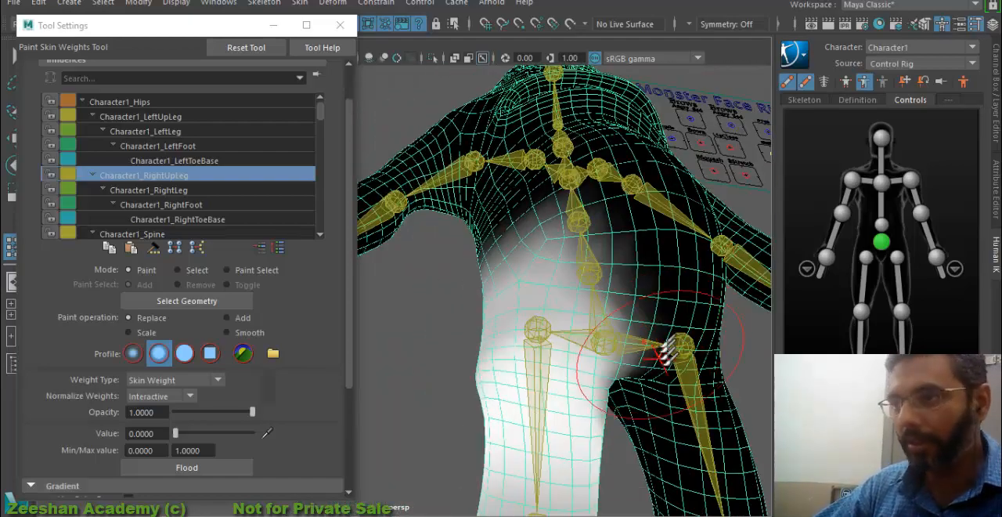
mouse_move(707, 251)
left_mouse_down("alt")
mouse_move(642, 303)
mouse_move(532, 317)
left_mouse_up("alt")
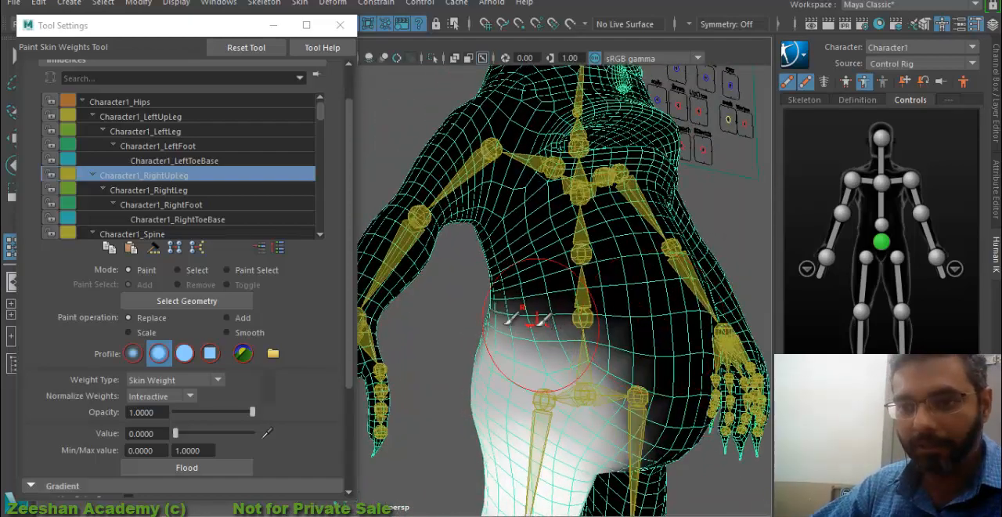
- Smooth the Character1_RightUpLeg weight falloff across the belly, right hip and crotch
left_click(227, 332)
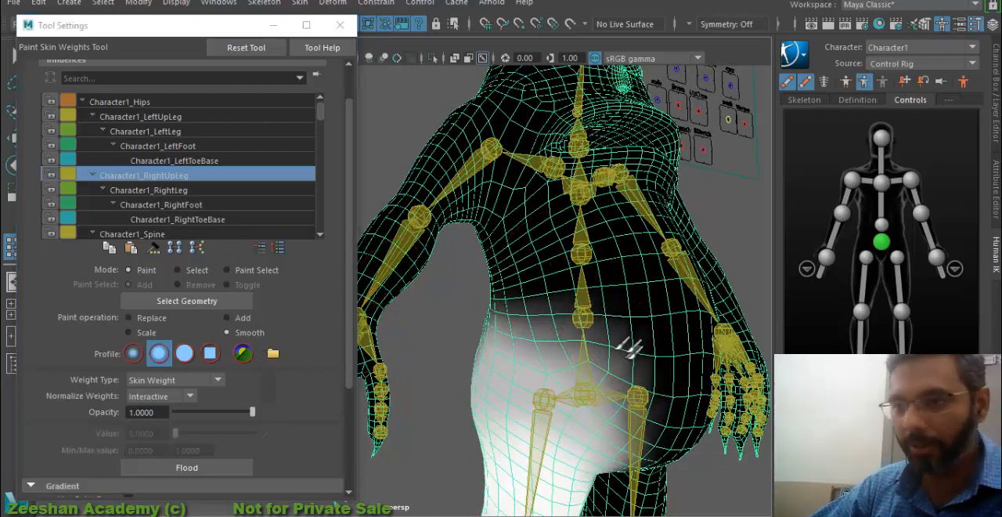
left_click_drag(593, 420, 576, 329, "alt")
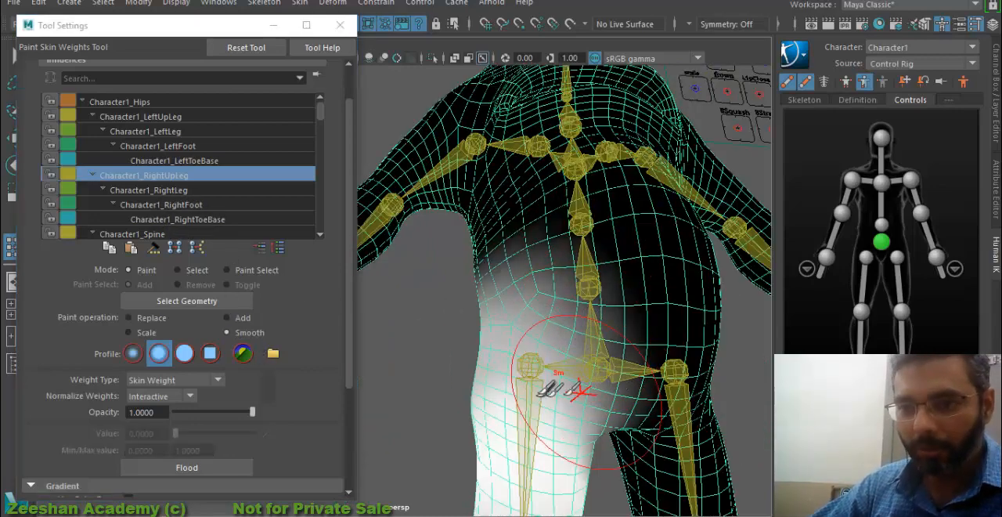
left_click_drag(548, 384, 707, 370, "alt")
left_click_drag(429, 407, 602, 254, "alt")
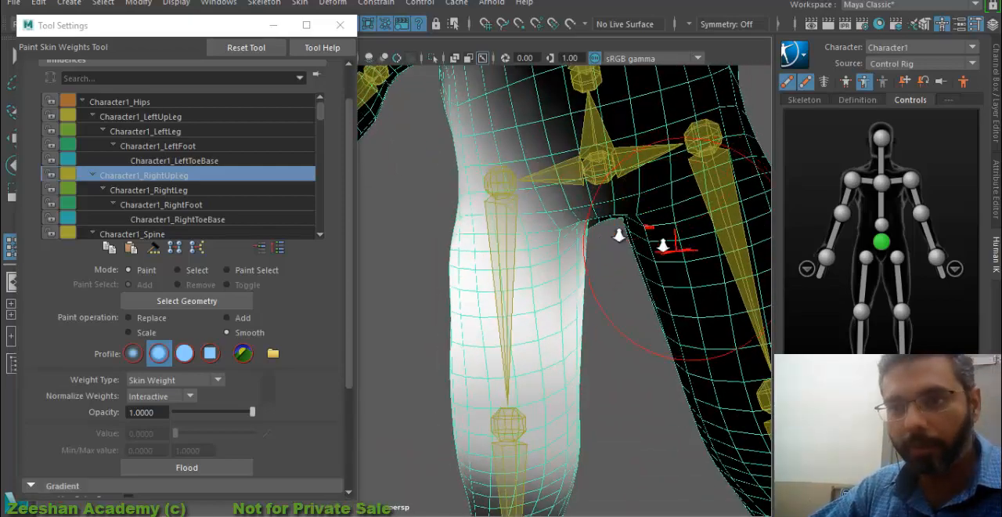
- Set the paint operation back to Replace at value 0 and check Character1_RightUpLeg's influence around both legs
scroll(620, 236, "down", 4)
middle_click_drag(621, 237, 636, 200, "alt")
left_click(149, 317)
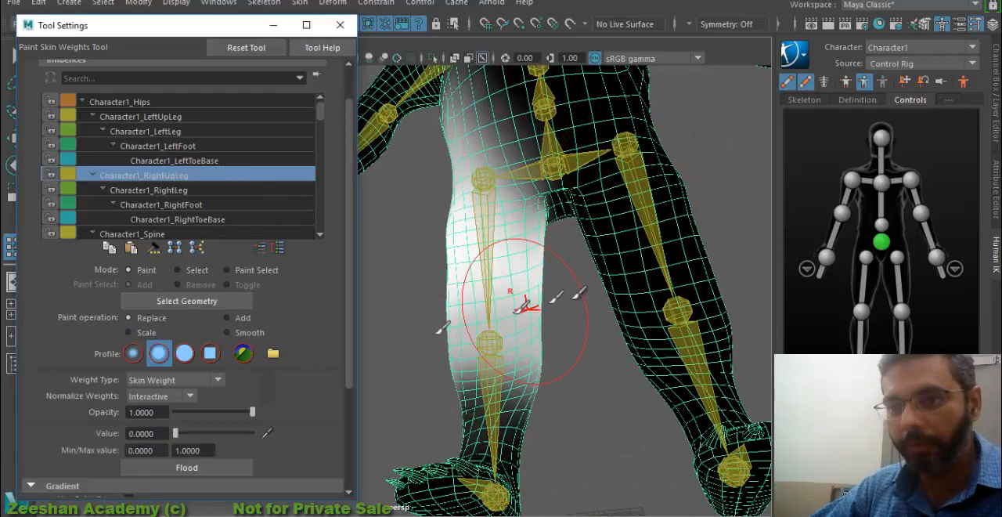
middle_click_drag(638, 279, 615, 388, "alt")
scroll(615, 387, "down", 3)
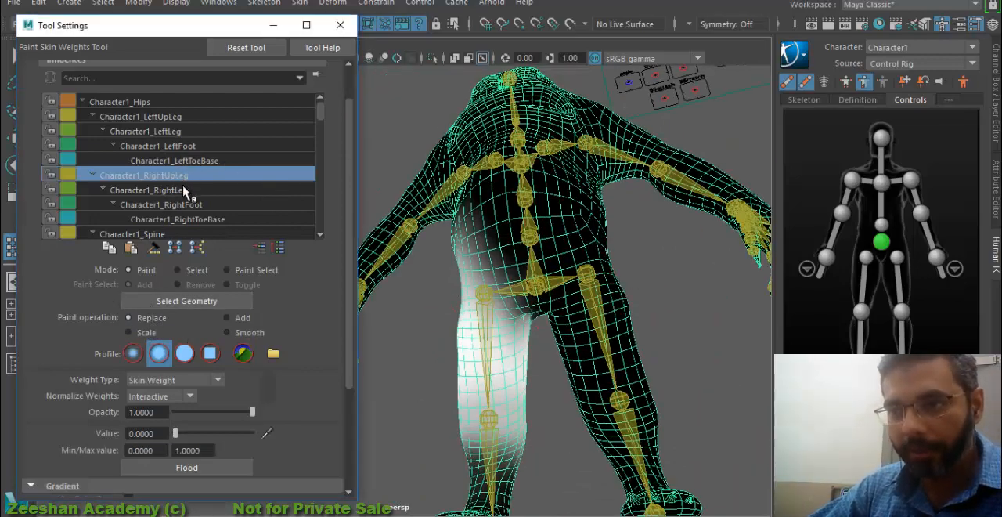
- Examine the influences of Character1_RightLeg, Character1_RightFoot, Character1_RightToeBase and Character1_Spine from the front, side and back
left_click(184, 191)
left_click_drag(610, 425, 537, 317, "alt")
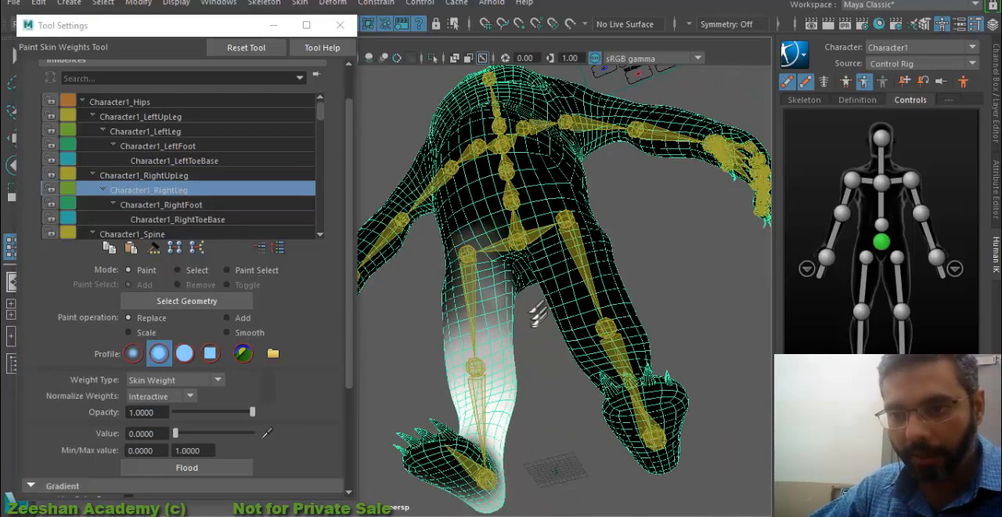
left_click_drag(555, 280, 579, 352, "alt")
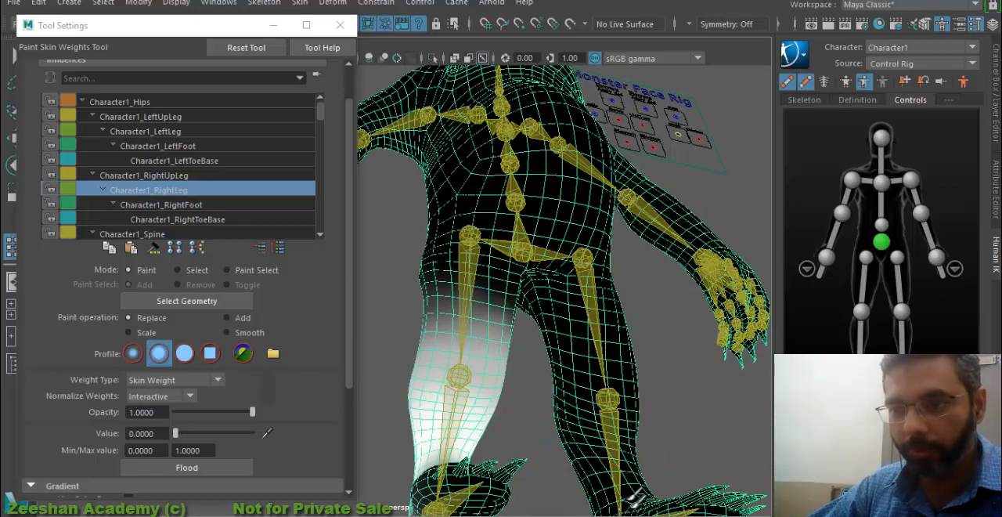
mouse_move(636, 498)
left_mouse_down("alt")
mouse_move(732, 362)
mouse_move(543, 342)
mouse_move(520, 376)
left_mouse_up("alt")
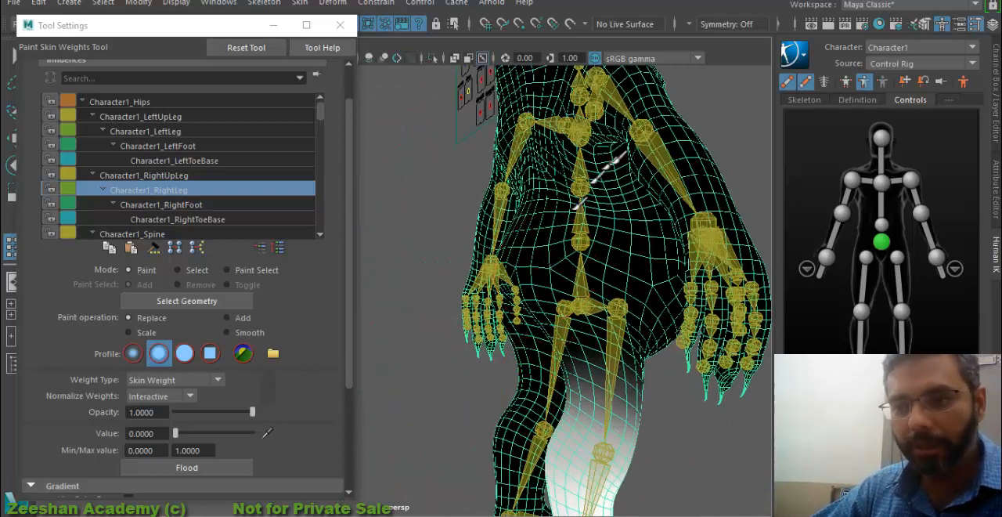
left_click(201, 218)
left_click(249, 205)
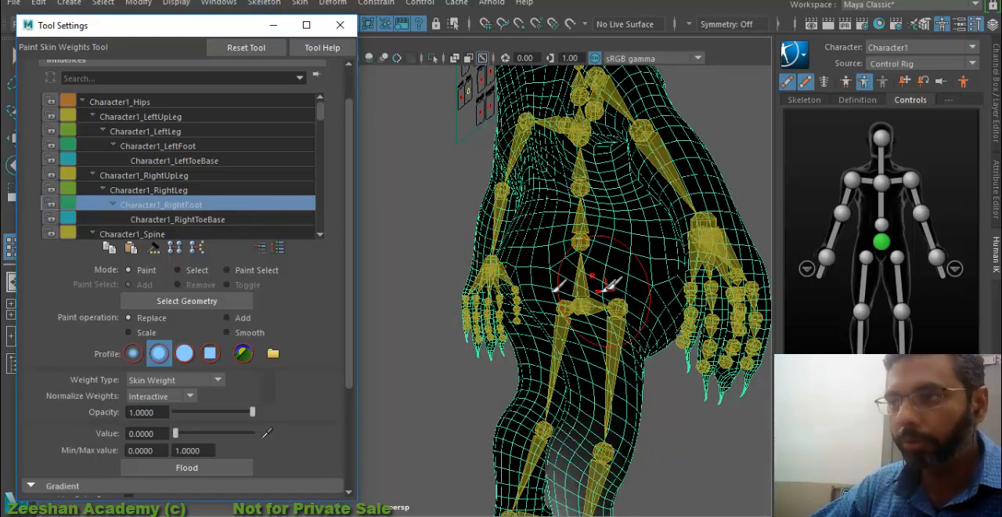
left_click_drag(603, 291, 523, 231)
left_click_drag(556, 152, 495, 338, "alt")
left_click(195, 219)
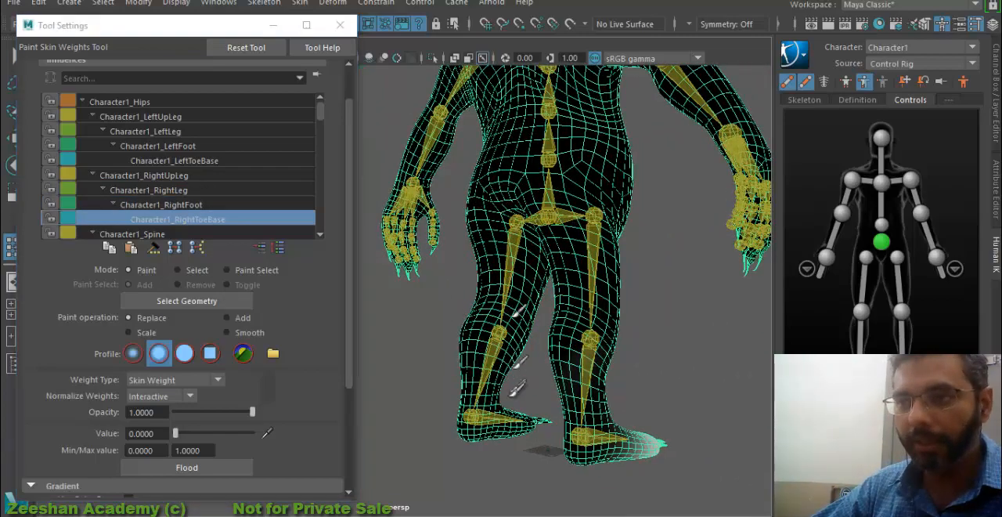
left_click(188, 234)
left_click_drag(560, 200, 595, 344, "alt")
scroll(198, 205, "down", 1)
scroll(471, 212, "down", 3)
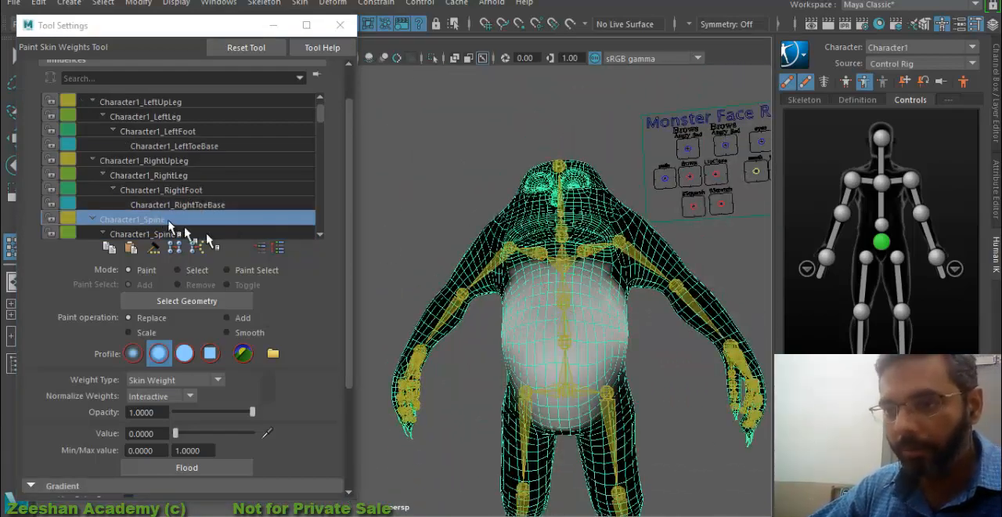
- Select the Character1_Spine1 influence and smooth its weights across the belly, flanks and back
left_click(137, 235)
left_click_drag(504, 220, 591, 239, "alt")
middle_click_drag(401, 283, 470, 265, "alt")
scroll(481, 350, "up", 3)
left_click_drag(480, 350, 576, 344, "alt")
middle_click_drag(384, 314, 509, 332, "alt")
scroll(574, 359, "up", 2)
left_click(229, 332)
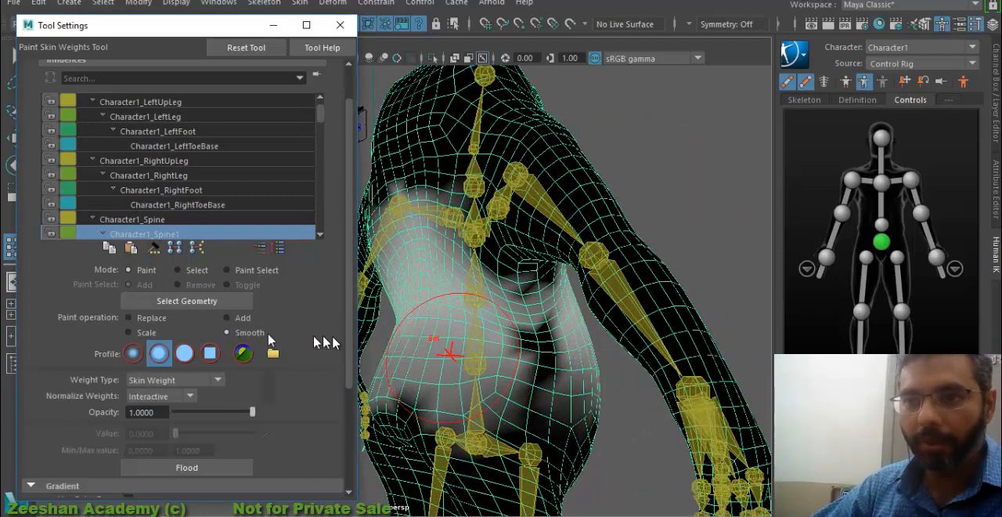
mouse_move(462, 403)
left_mouse_down()
mouse_move(593, 381)
mouse_move(466, 370)
left_mouse_up()
left_click_drag(630, 354, 563, 317, "alt")
left_click_drag(478, 295, 646, 321)
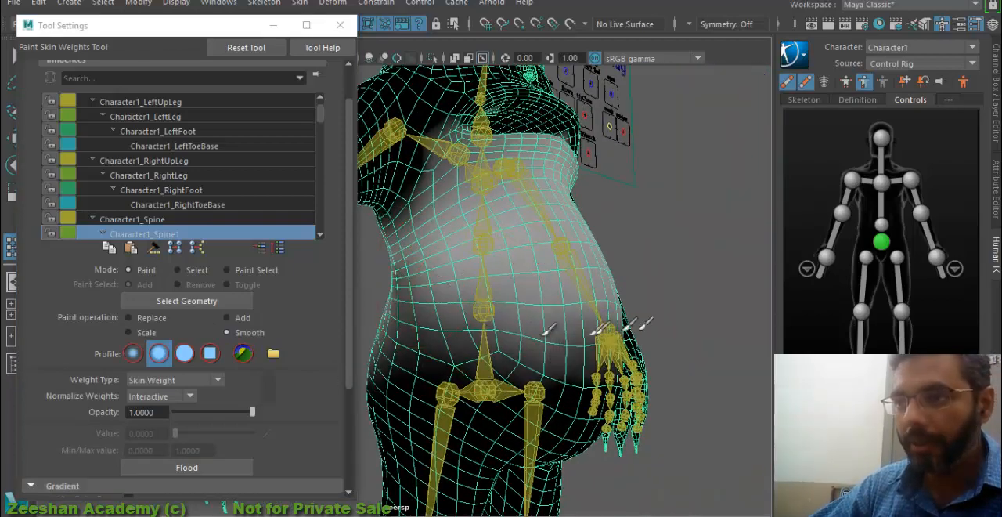
left_click_drag(524, 291, 391, 313, "alt")
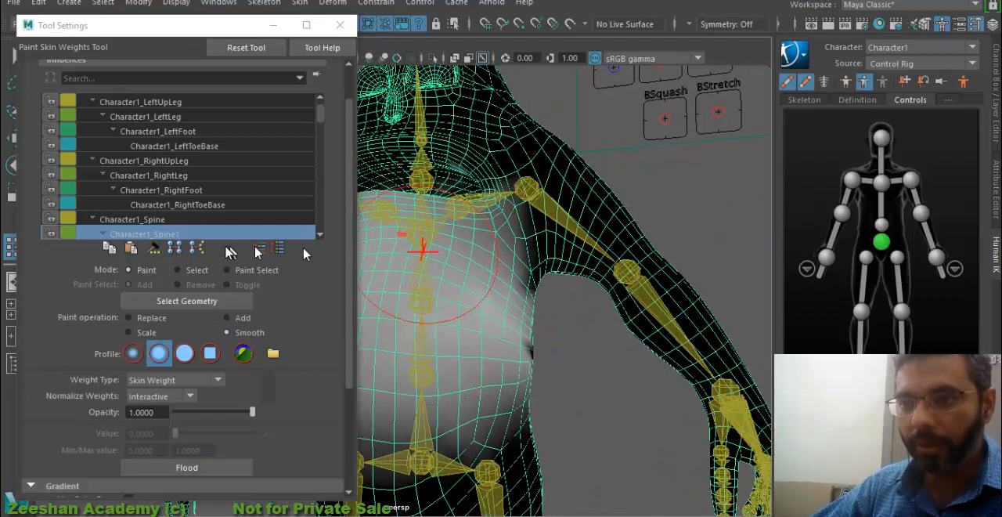
- Examine the Character1_Spine influence on the belly and the Character1_Spine2 influence on the chest, head and upper back
left_click(184, 232)
left_click(176, 192)
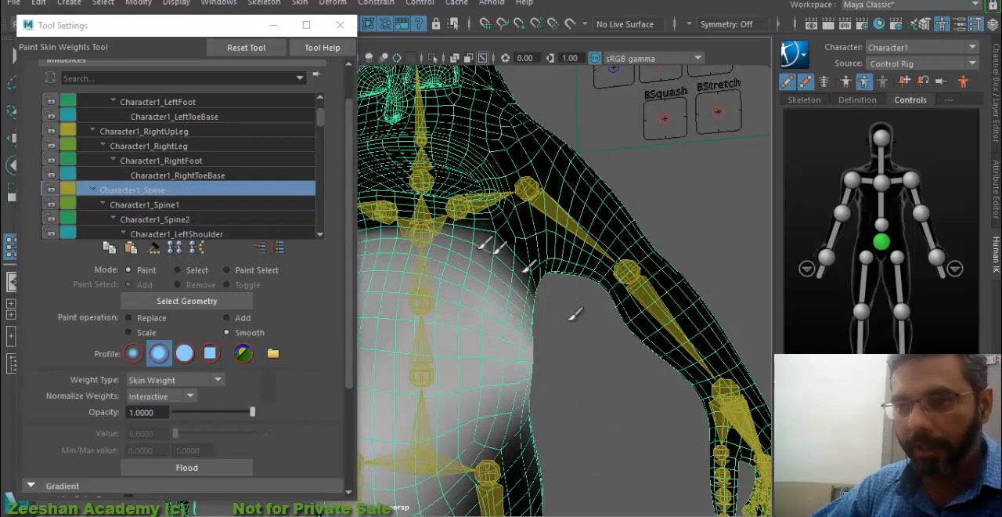
middle_click_drag(469, 423, 558, 352, "alt")
left_click_drag(557, 352, 592, 326, "alt")
scroll(592, 326, "down", 3)
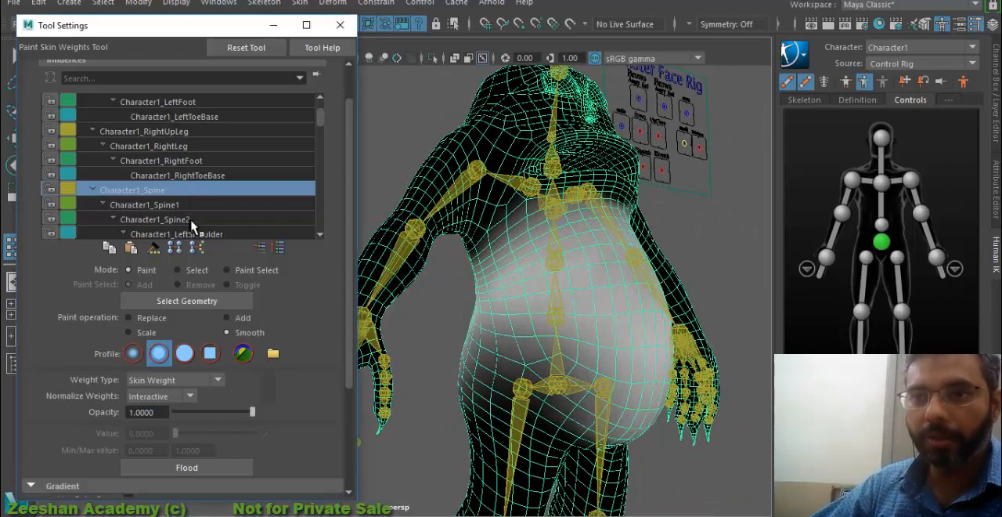
left_click(180, 220)
mouse_move(520, 221)
left_mouse_down()
mouse_move(576, 269)
mouse_move(638, 302)
mouse_move(509, 293)
left_mouse_up()
scroll(627, 298, "up", 3)
mouse_move(671, 298)
left_mouse_down("alt")
mouse_move(559, 391)
mouse_move(559, 213)
left_mouse_up("alt")
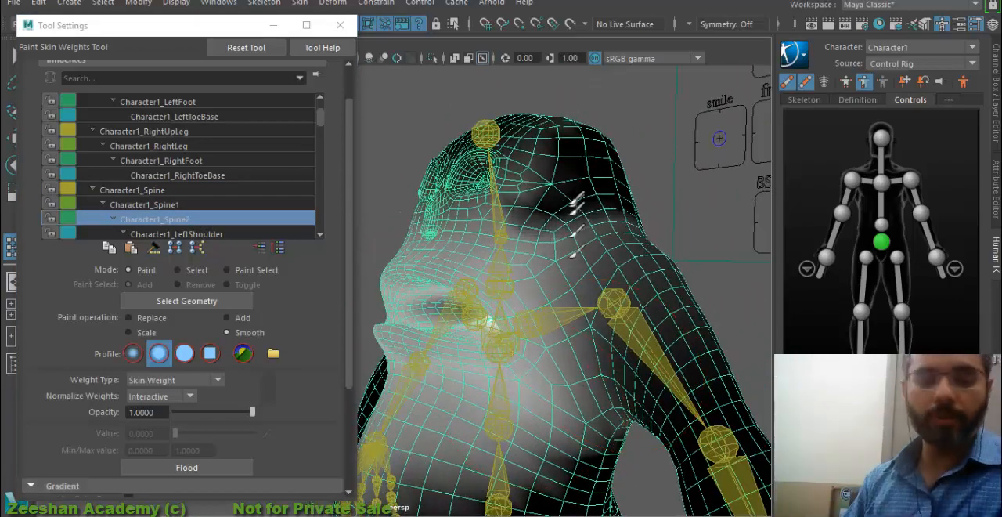
mouse_move(614, 372)
left_mouse_down("alt")
mouse_move(543, 332)
mouse_move(722, 297)
mouse_move(642, 313)
left_mouse_up("alt")
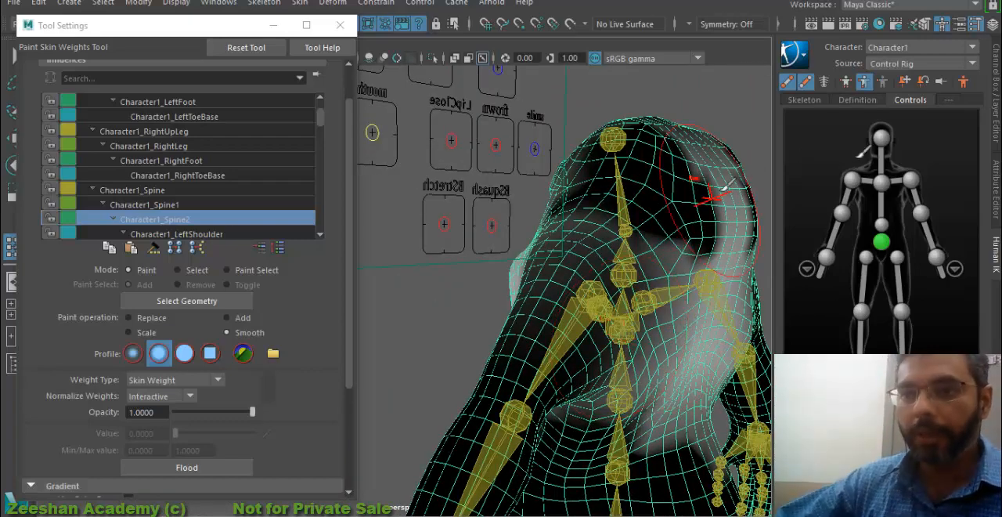
- Paint Character1_LeftShoulder weights out of the right side of the chest and the lower chest with Replace at value 0
left_click(211, 234)
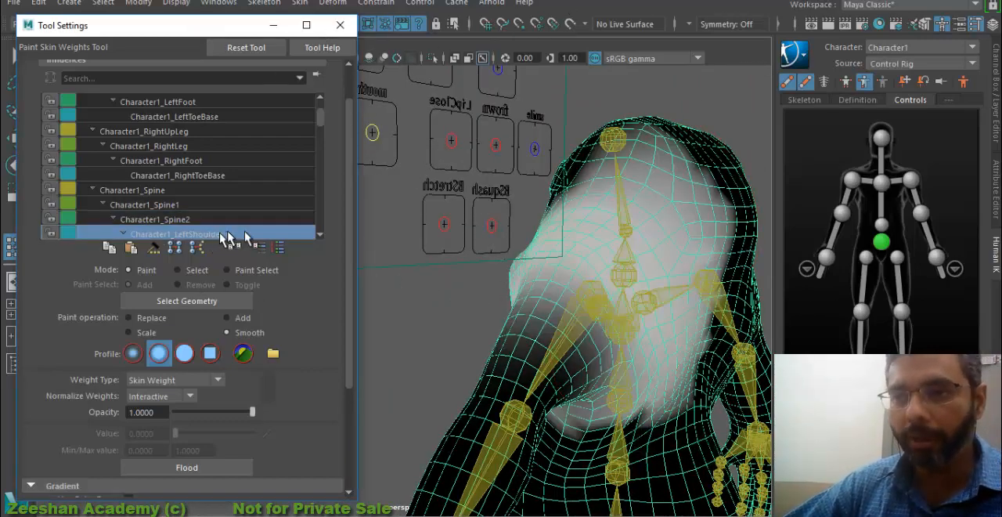
mouse_move(658, 287)
left_mouse_down("alt")
mouse_move(638, 310)
mouse_move(426, 352)
mouse_move(420, 331)
mouse_move(604, 326)
mouse_move(437, 287)
mouse_move(458, 314)
left_mouse_up("alt")
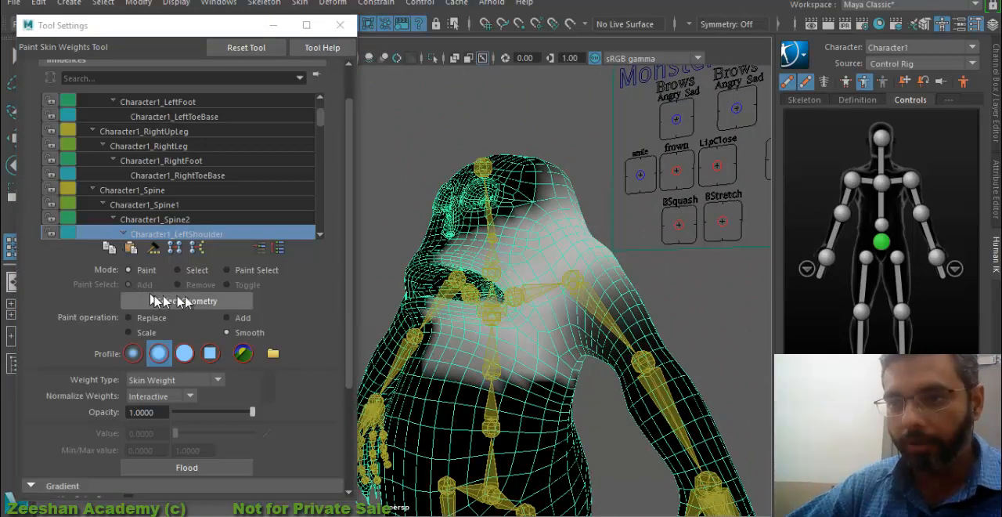
left_click(136, 316)
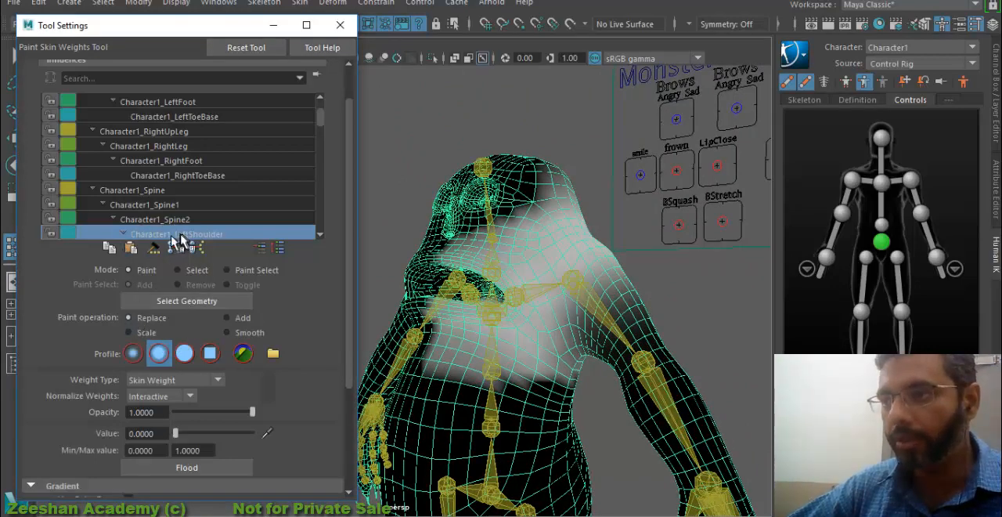
left_click_drag(433, 270, 527, 274, "alt")
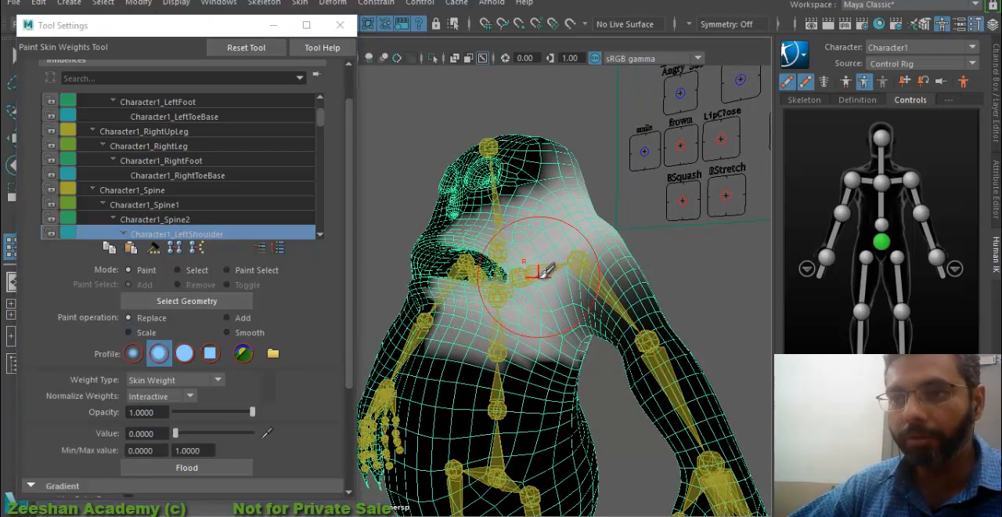
scroll(188, 212, "down", 1)
scroll(223, 224, "down", 5)
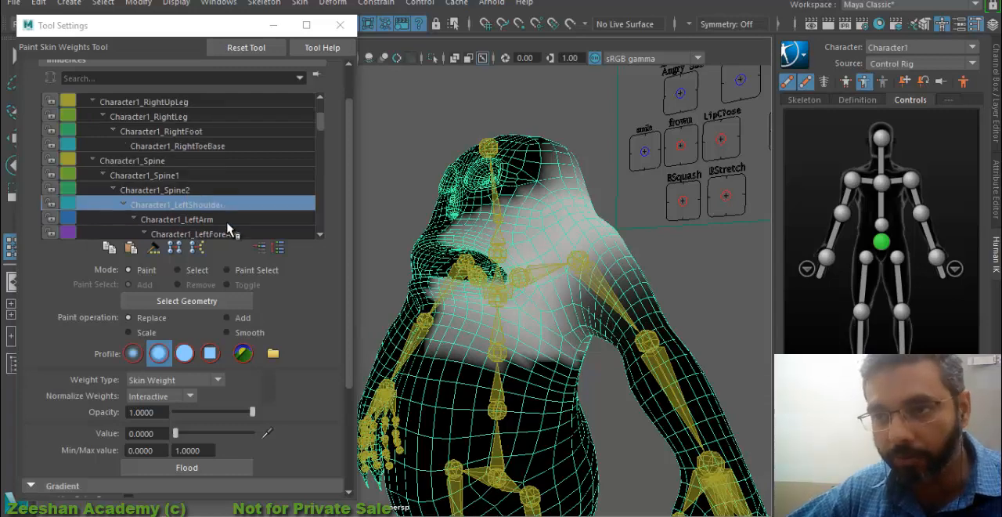
mouse_move(569, 267)
left_mouse_down("alt")
mouse_move(645, 313)
mouse_move(475, 270)
left_mouse_up("alt")
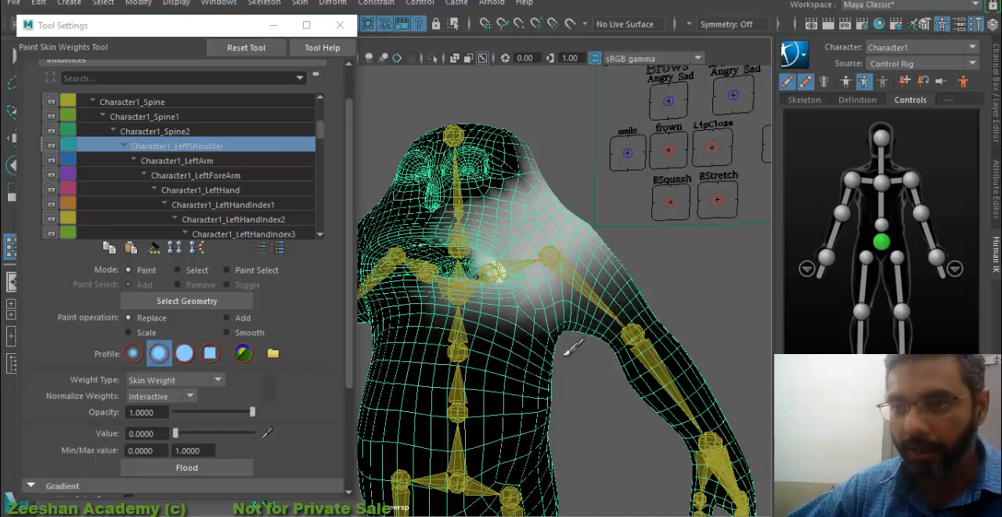
- Paint value 0 for Character1_LeftShoulder over the head, upper back and right shoulder
left_click_drag(566, 355, 432, 374, "alt")
mouse_move(479, 202)
left_mouse_down()
mouse_move(636, 235)
mouse_move(690, 176)
left_mouse_up()
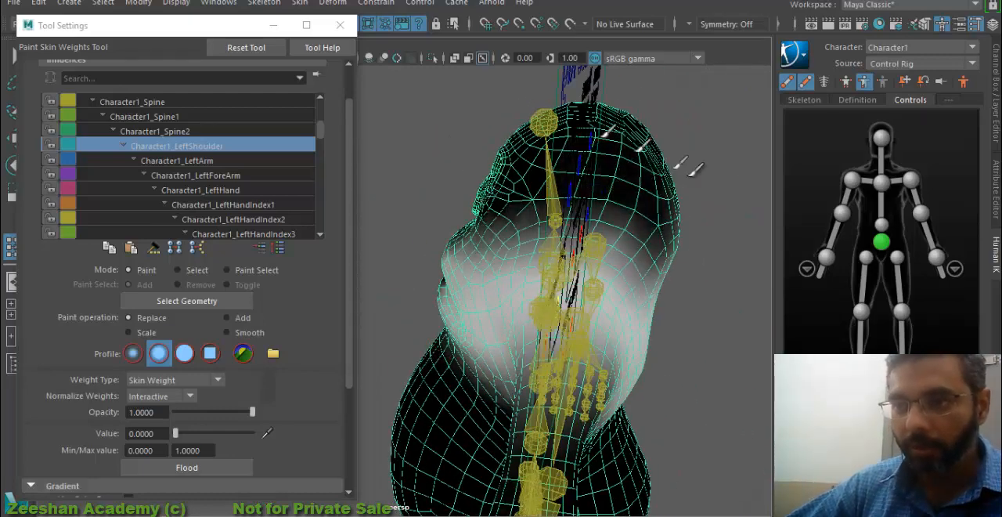
left_click_drag(517, 213, 643, 217, "alt")
mouse_move(530, 131)
left_mouse_down()
mouse_move(606, 340)
mouse_move(413, 414)
mouse_move(629, 347)
left_mouse_up()
left_click_drag(541, 264, 549, 395, "alt")
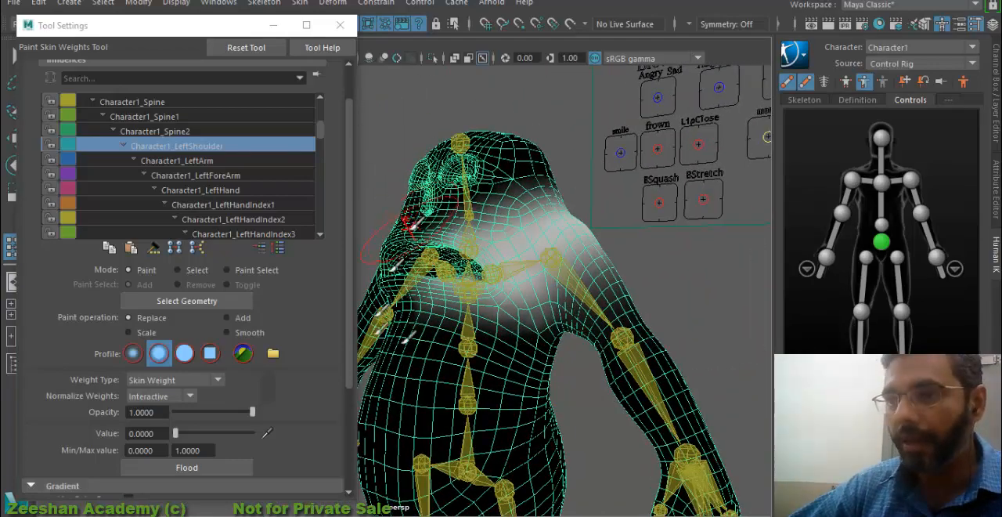
mouse_move(414, 212)
left_mouse_down("alt")
mouse_move(510, 362)
mouse_move(577, 407)
mouse_move(548, 389)
left_mouse_up("alt")
- Paint value 0 for Character1_LeftArm over the left side of the chest, ribs and neck
left_click(205, 161)
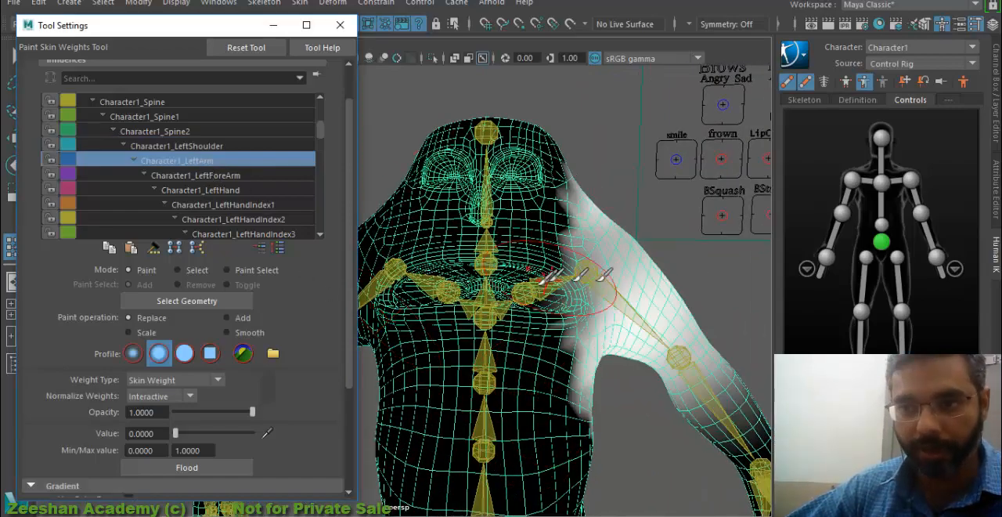
left_click_drag(607, 272, 593, 167, "alt")
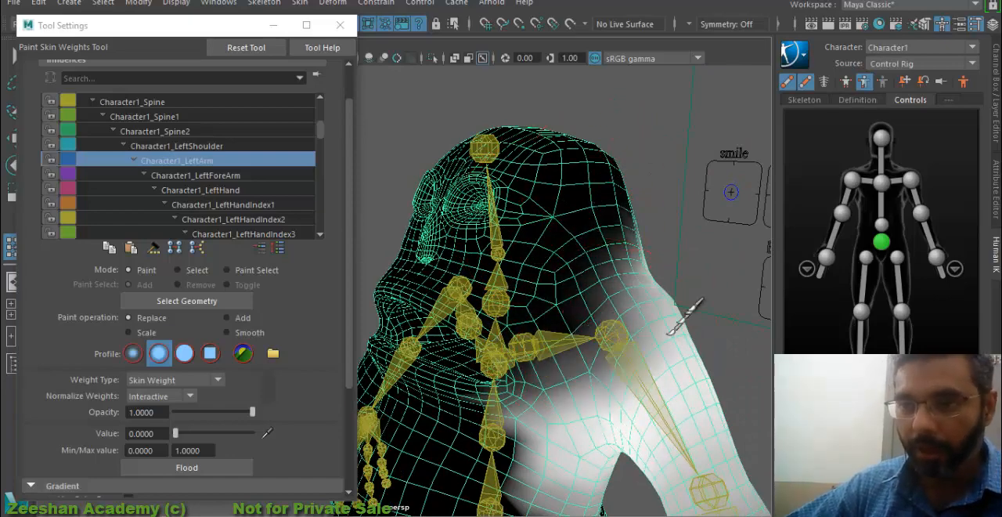
left_click_drag(607, 310, 636, 304, "alt")
mouse_move(540, 391)
left_mouse_down()
mouse_move(599, 489)
mouse_move(592, 470)
left_mouse_up()
middle_click_drag(591, 469, 570, 375, "alt")
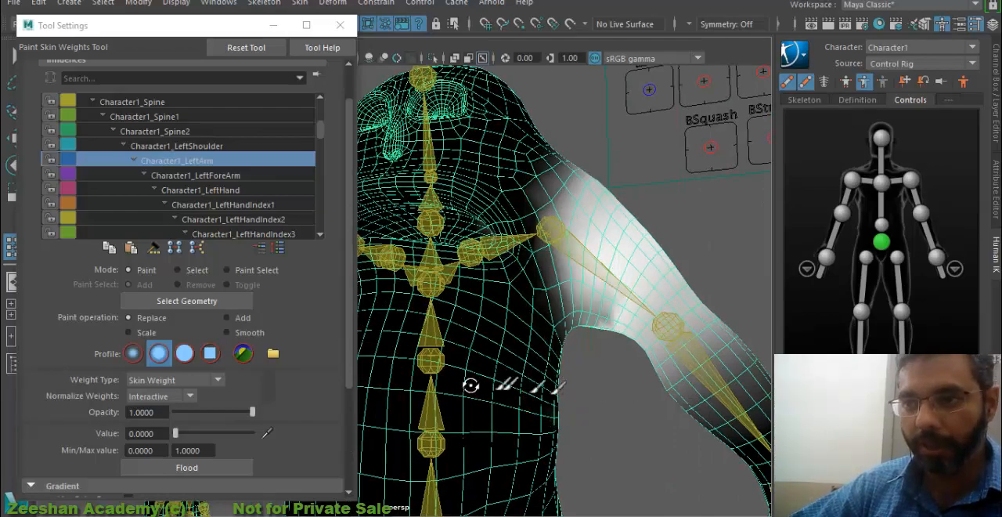
left_click_drag(471, 386, 430, 363, "alt")
- Paint value 0 for Character1_LeftArm over the upper back and the back of the head
mouse_move(481, 342)
left_mouse_down()
mouse_move(519, 268)
mouse_move(423, 294)
left_mouse_up()
middle_click_drag(503, 275, 489, 443, "alt")
left_click_drag(485, 446, 523, 432, "alt")
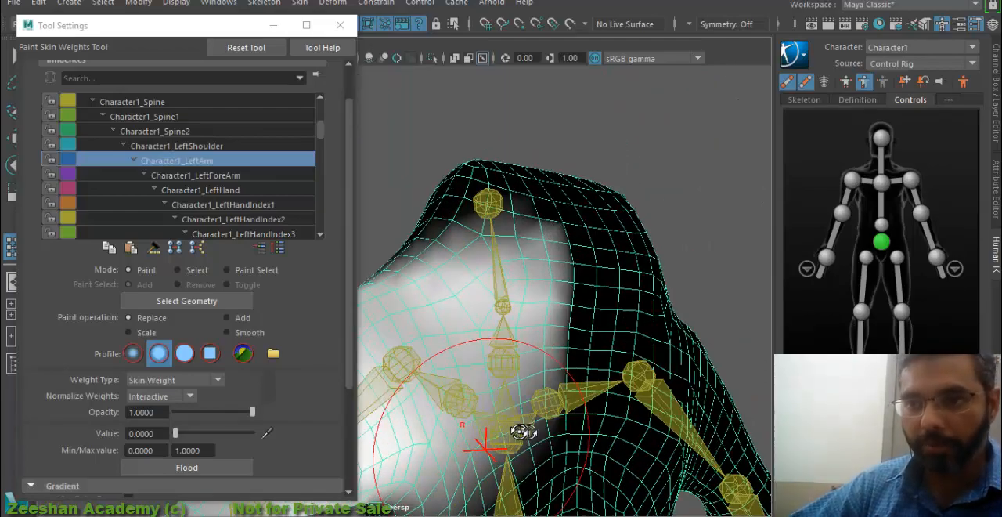
left_click_drag(533, 465, 519, 259)
mouse_move(469, 225)
left_mouse_down()
mouse_move(496, 282)
mouse_move(509, 438)
left_mouse_up()
middle_click_drag(619, 315, 694, 211, "alt")
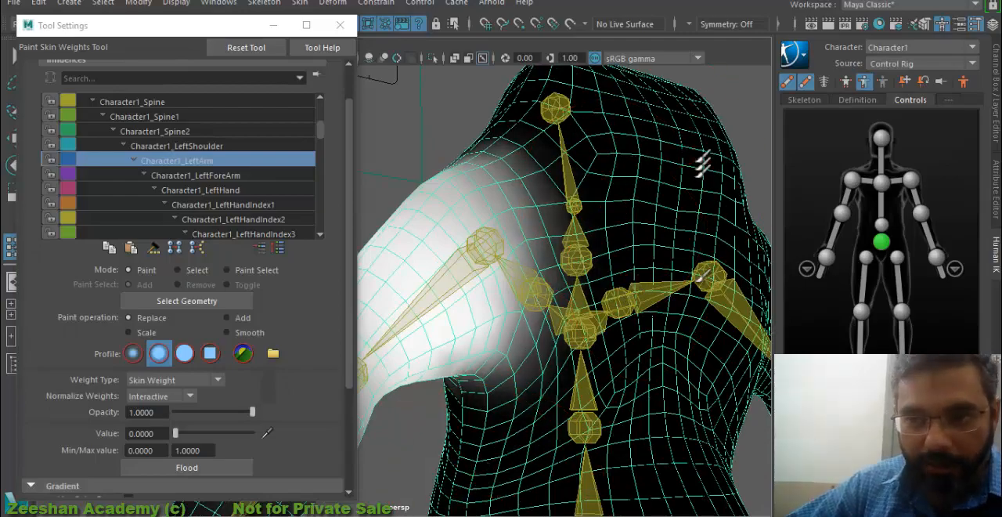
- Paint the remaining Character1_LeftArm weights off the front chest and left armpit at value 0
left_click_drag(699, 278, 568, 287, "alt")
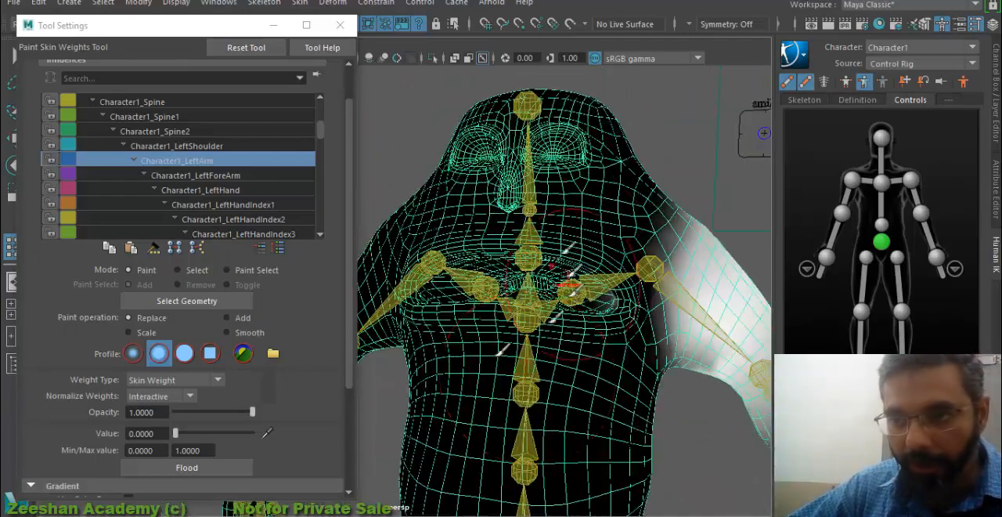
right_click_drag(499, 358, 715, 408, "alt")
middle_click_drag(658, 427, 508, 423, "alt")
left_click_drag(612, 396, 518, 349, "alt")
left_click_drag(552, 323, 472, 311, "alt")
left_click_drag(389, 314, 530, 249, "alt")
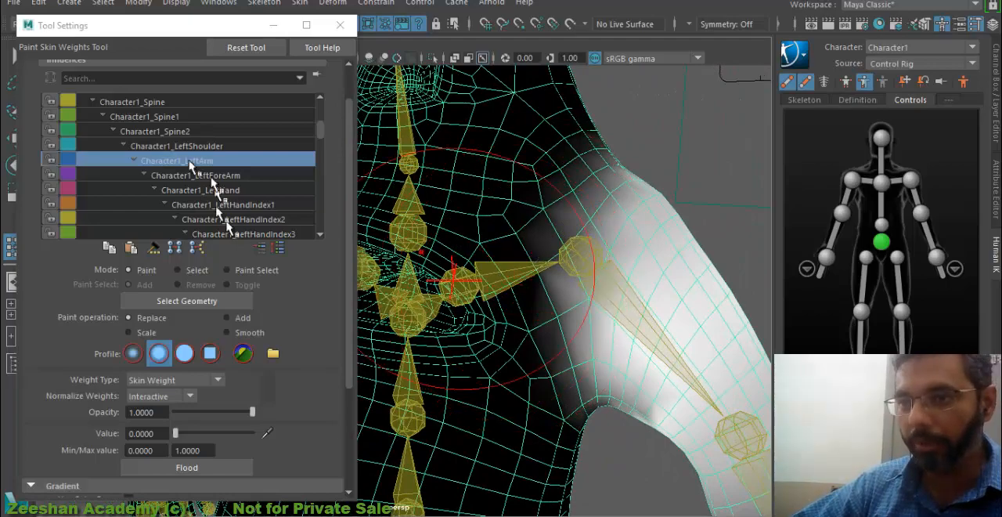
- Paint value 0 for Character1_LeftForeArm over the chest, left flank, upper back and left shoulder area
left_click(227, 175)
mouse_move(465, 242)
left_mouse_down("alt")
mouse_move(600, 287)
mouse_move(555, 201)
mouse_move(589, 219)
left_mouse_up("alt")
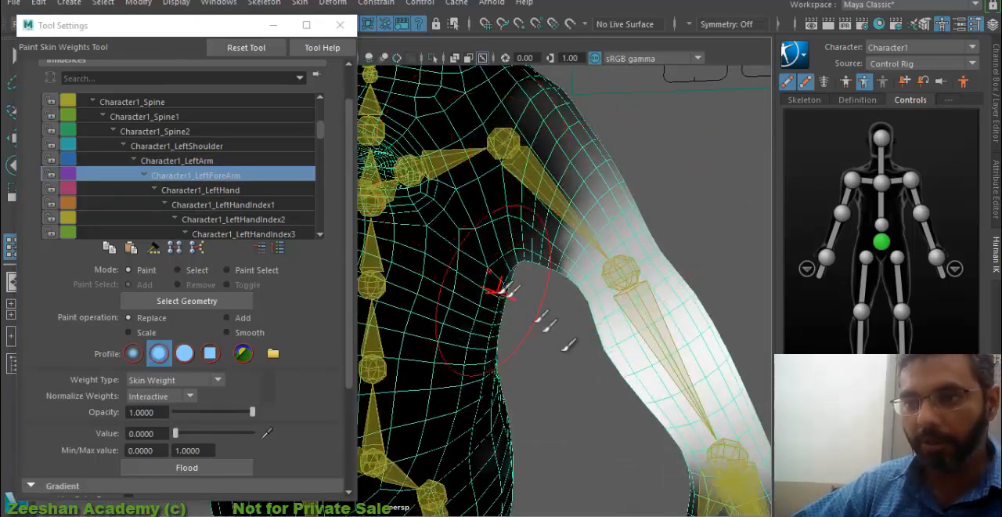
left_click_drag(502, 289, 423, 451, "alt")
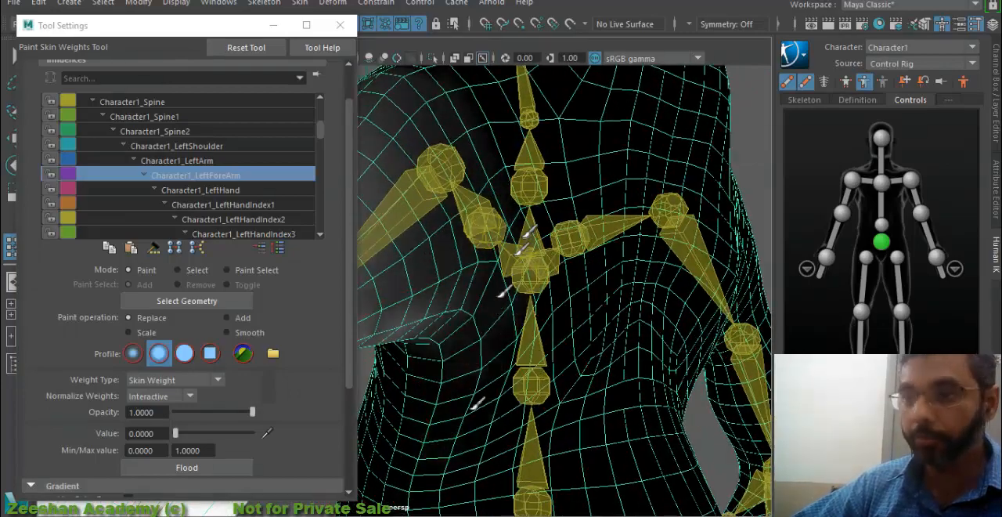
left_click_drag(505, 156, 575, 275, "alt")
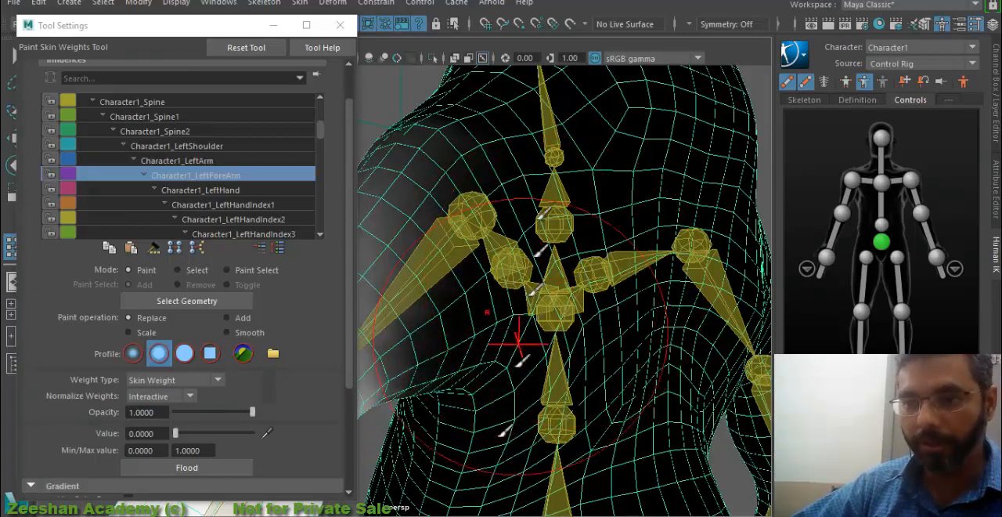
left_click_drag(602, 347, 541, 185, "alt")
middle_click_drag(500, 383, 530, 359, "alt")
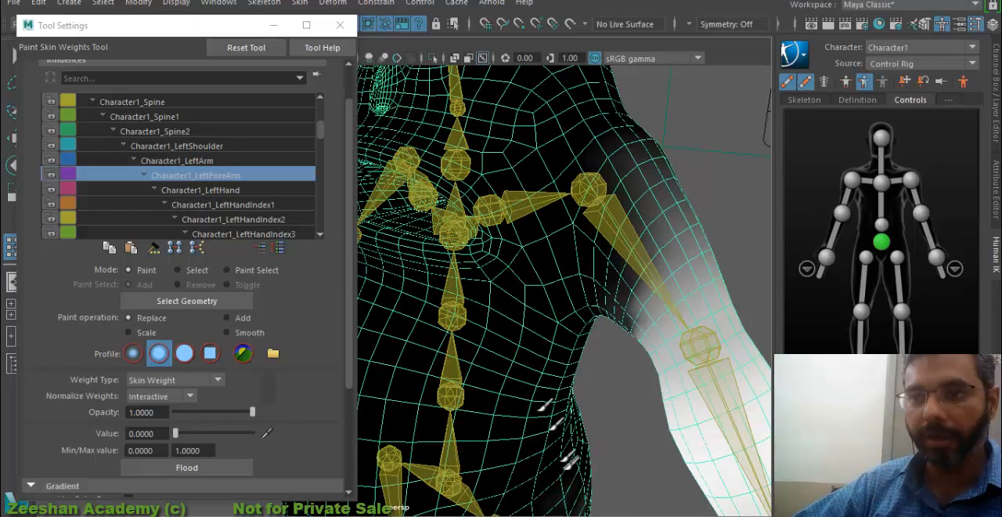
middle_click_drag(545, 404, 552, 211, "alt")
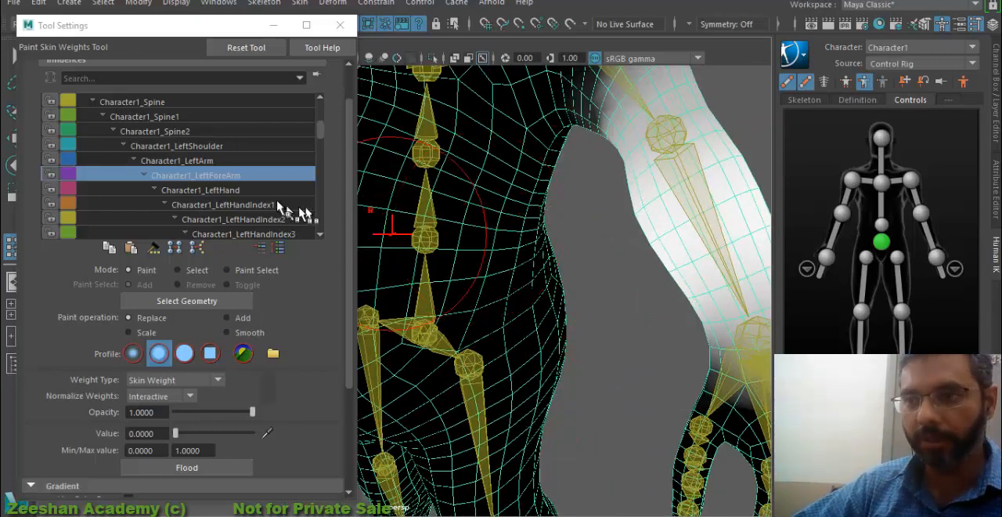
- Paint value 0 for Character1_LeftHand over the left hip and the side of the torso
left_click(240, 190)
middle_click_drag(578, 240, 647, 241, "alt")
middle_click_drag(567, 286, 555, 476, "alt")
middle_click_drag(619, 349, 544, 280, "alt")
scroll(546, 282, "down", 4)
middle_click_drag(635, 380, 668, 260, "alt")
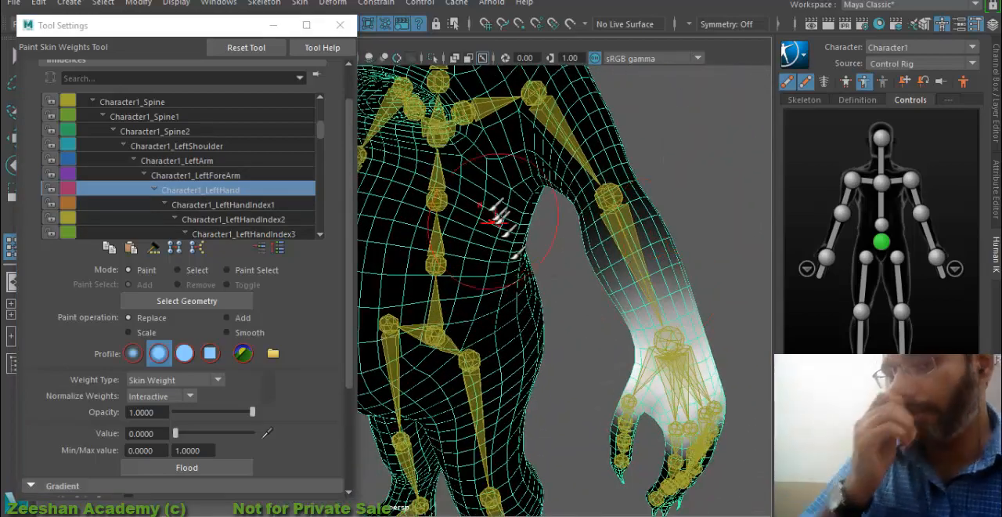
left_click_drag(498, 217, 603, 415, "alt")
- Examine the Character1_LeftHandIndex1 weights on the body and left hand, comparing them with those of Character1_LeftHand
left_click(240, 206)
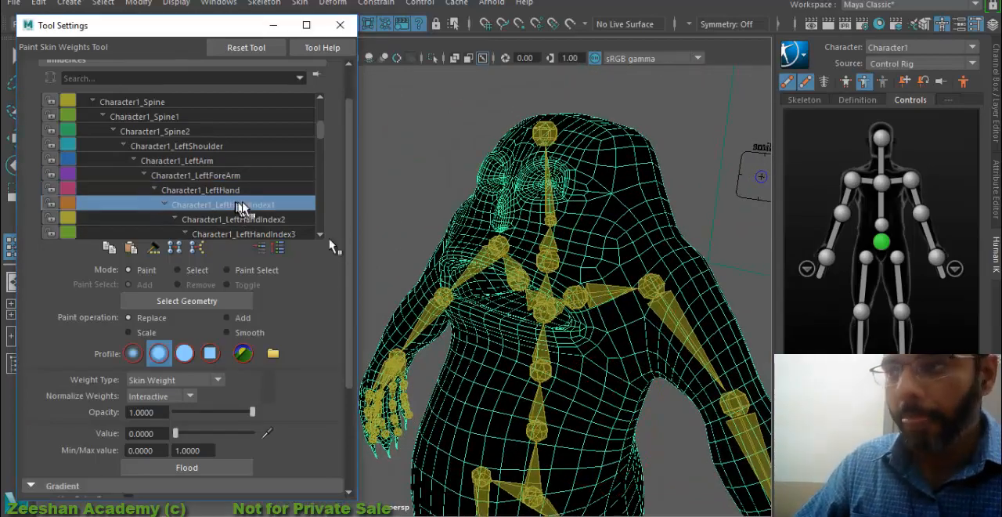
middle_click_drag(531, 315, 469, 124, "alt")
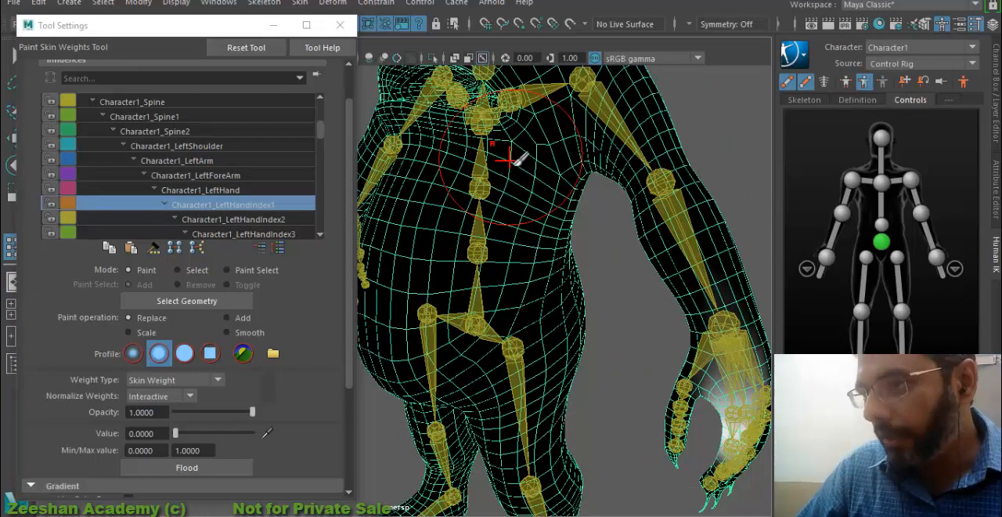
left_click_drag(591, 255, 579, 196, "alt")
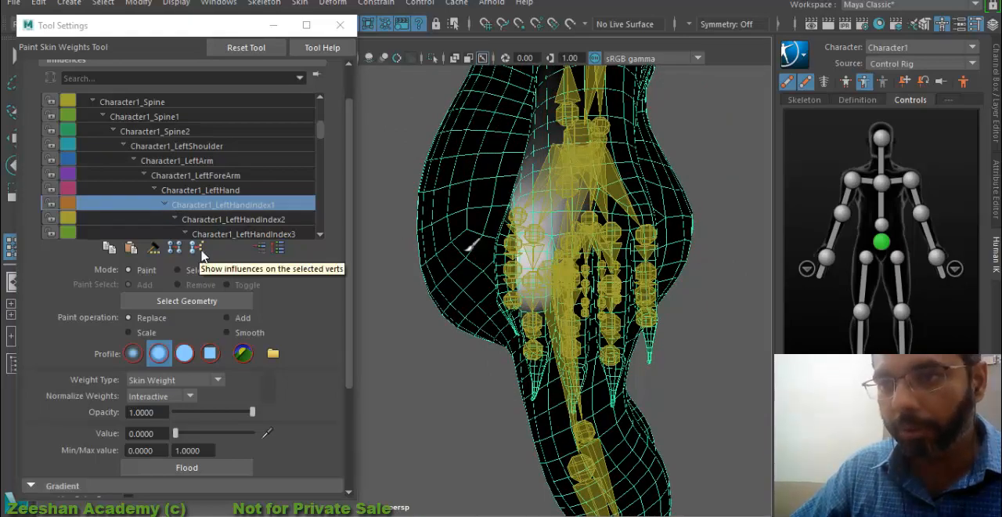
mouse_move(579, 281)
left_mouse_down("alt")
mouse_move(592, 291)
mouse_move(522, 302)
mouse_move(578, 329)
mouse_move(584, 309)
mouse_move(600, 313)
mouse_move(586, 295)
left_mouse_up("alt")
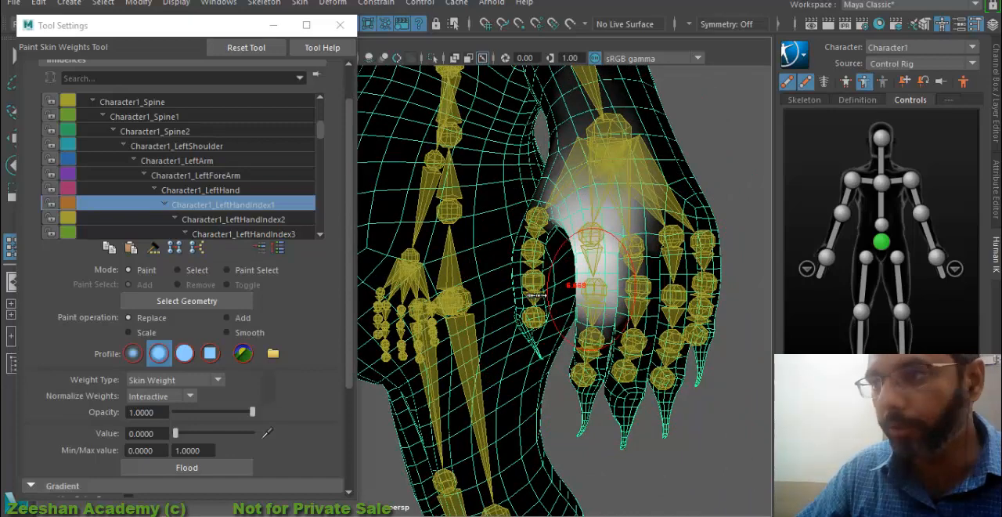
left_click(231, 191)
left_click_drag(581, 211, 606, 241, "alt")
left_click(212, 207)
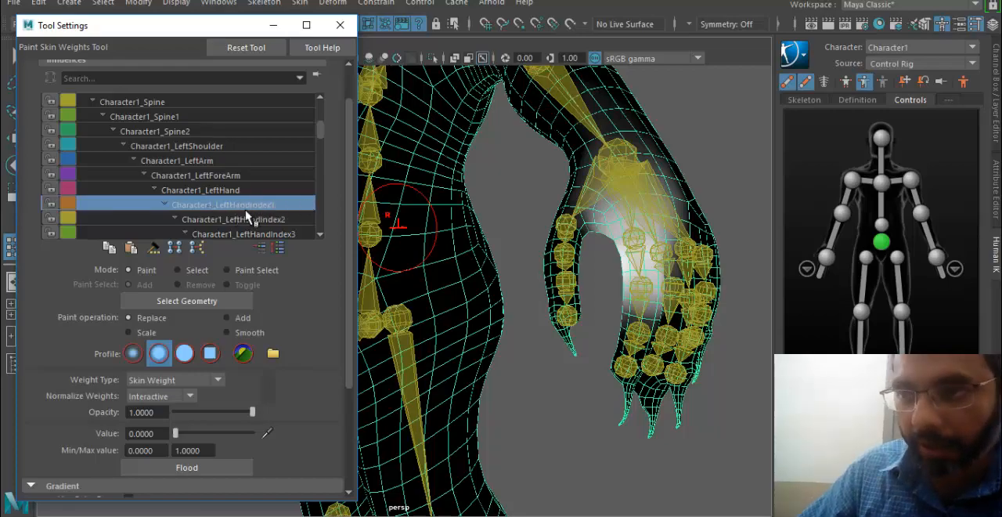
left_click_drag(736, 271, 509, 239, "alt")
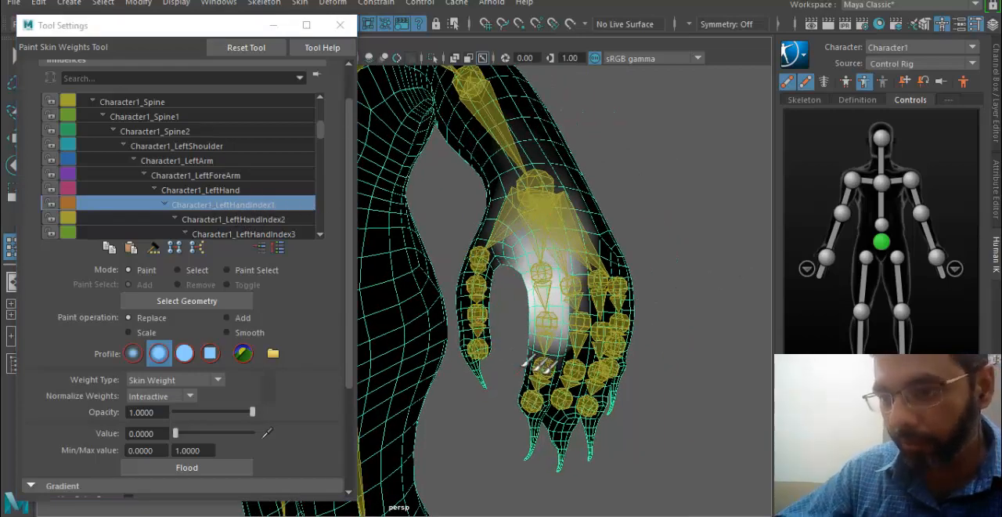
- Paint value 0 for Character1_LeftHandIndex1 over the middle and ring fingers, undoing the stroke that spills onto the index finger
right_click_drag(541, 366, 644, 368, "alt")
middle_click_drag(644, 368, 552, 374, "alt")
right_click_drag(553, 373, 616, 365, "alt")
left_click_drag(615, 365, 537, 347, "alt")
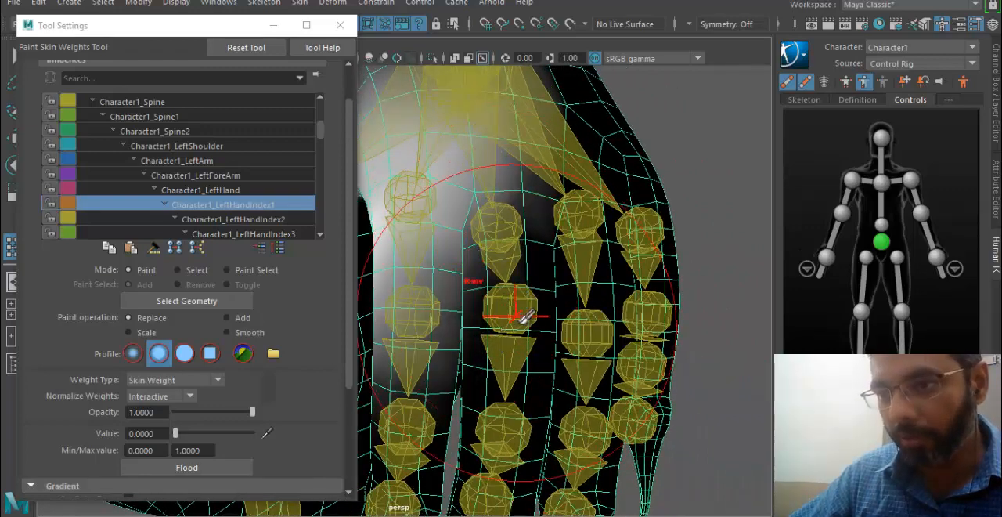
key("ctrl+z")
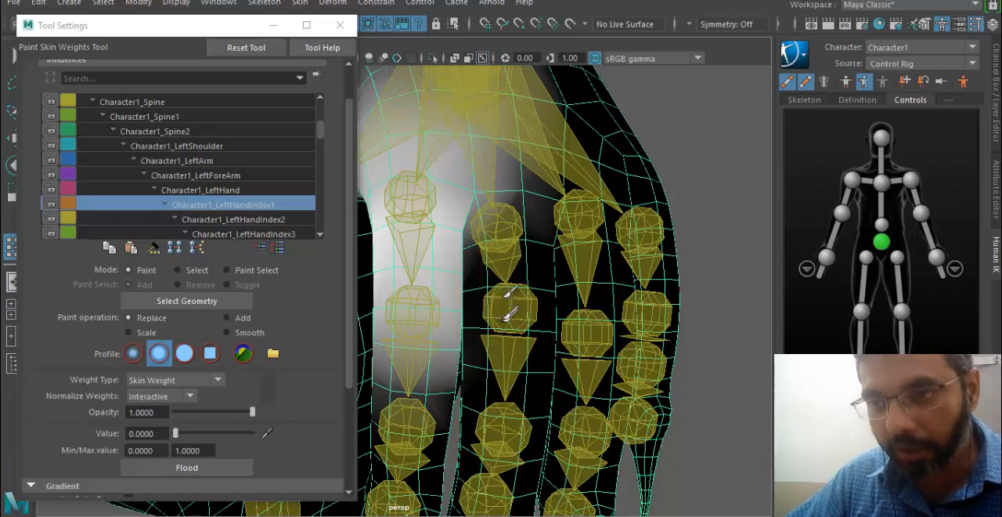
mouse_move(537, 298)
left_mouse_down("alt")
mouse_move(516, 358)
mouse_move(476, 366)
mouse_move(591, 337)
left_mouse_up("alt")
right_click_drag(537, 343, 626, 363, "alt")
middle_click_drag(626, 363, 571, 310, "alt")
mouse_move(571, 310)
left_mouse_down()
mouse_move(598, 411)
mouse_move(578, 369)
mouse_move(510, 329)
mouse_move(620, 337)
mouse_move(606, 333)
left_mouse_up()
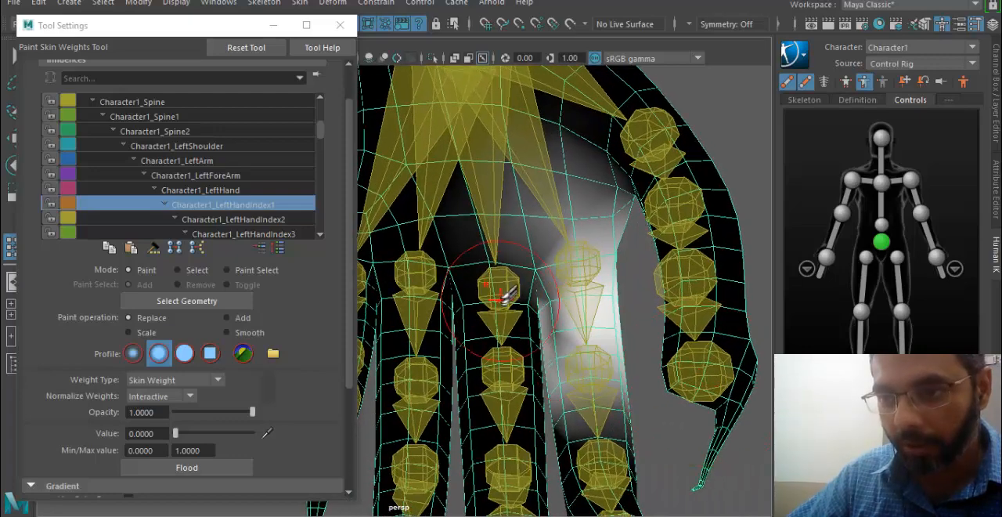
left_click_drag(501, 294, 520, 429, "alt")
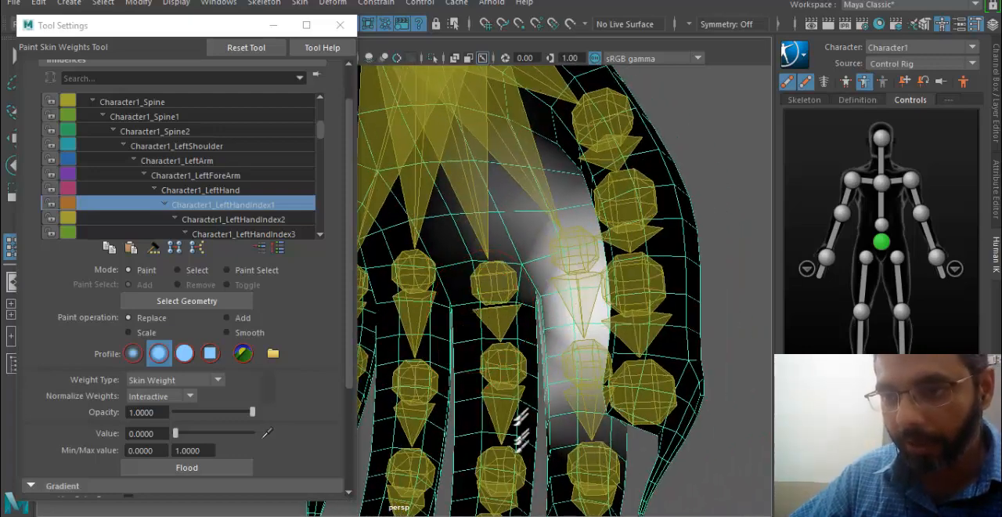
- Paint value 0 for Character1_LeftHandIndex2 along the side of the middle finger facing the index finger
left_click(236, 220)
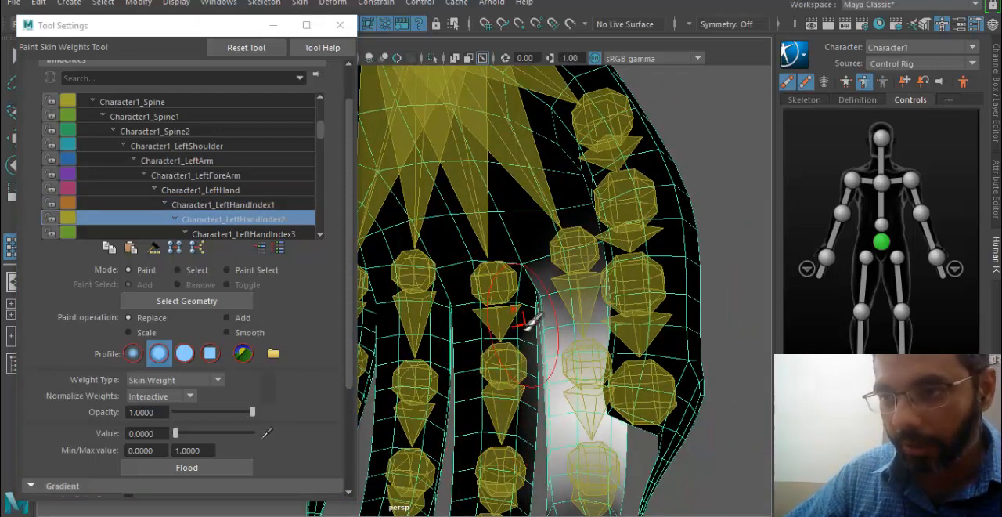
mouse_move(487, 495)
left_mouse_down("alt")
mouse_move(331, 465)
mouse_move(595, 291)
mouse_move(599, 317)
mouse_move(517, 316)
left_mouse_up("alt")
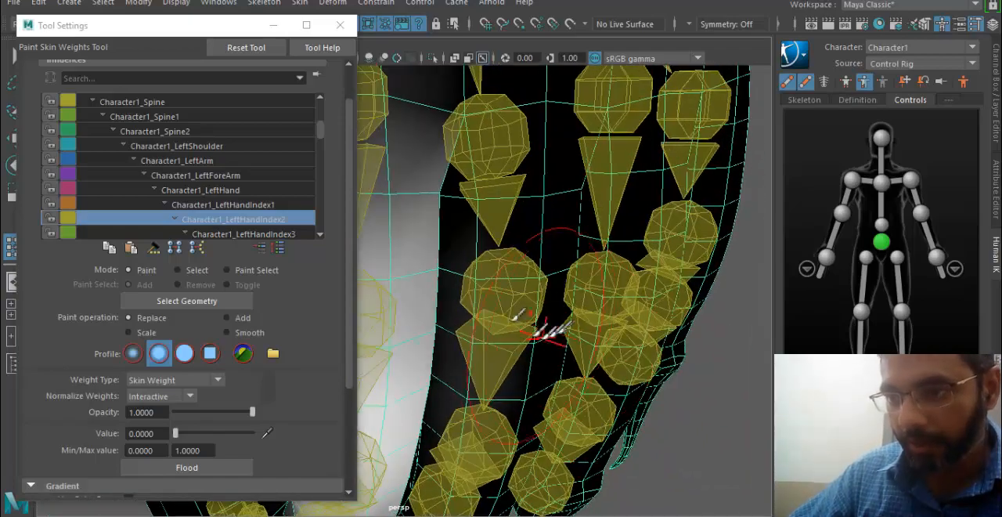
mouse_move(479, 275)
left_mouse_down("alt")
mouse_move(492, 347)
mouse_move(468, 403)
left_mouse_up("alt")
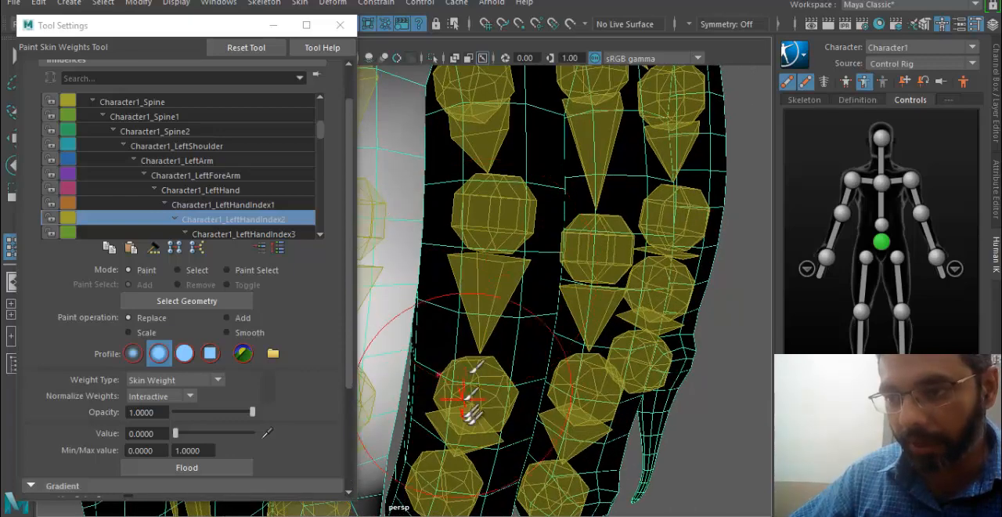
- Paint value 0 for Character1_LeftHandIndex3 over the lower part and tip of the middle finger
left_click(262, 234)
mouse_move(484, 325)
left_mouse_down()
mouse_move(436, 367)
mouse_move(426, 416)
left_mouse_up()
left_click_drag(513, 290, 507, 236, "alt")
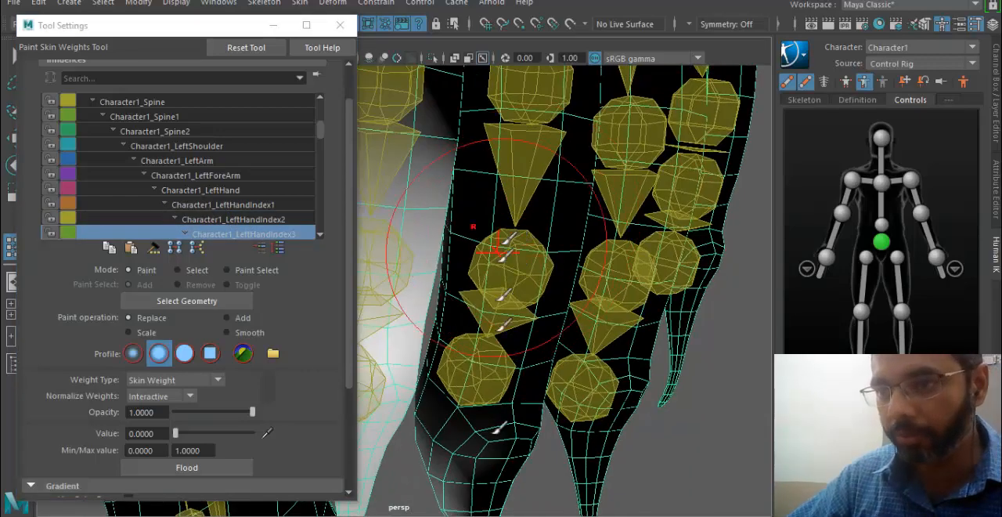
left_click_drag(454, 453, 693, 417, "alt")
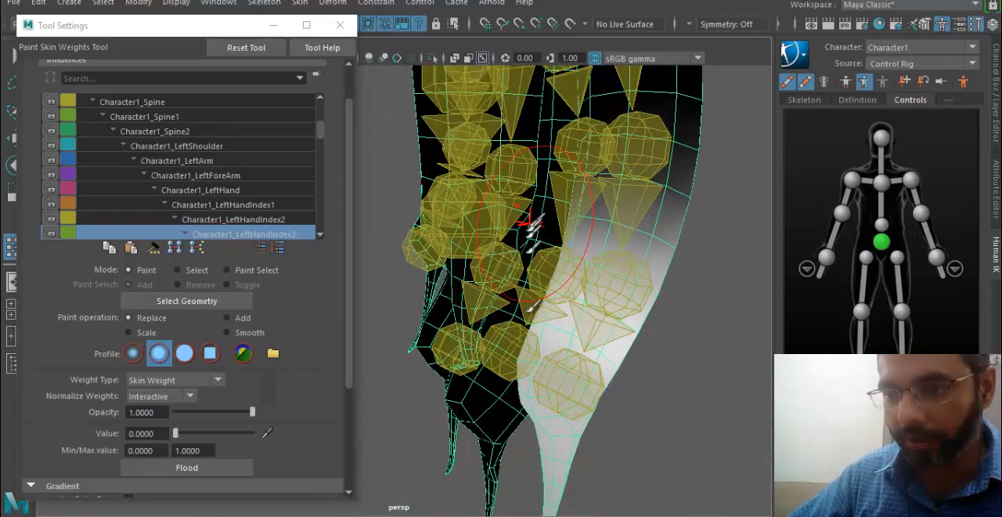
left_click_drag(531, 223, 622, 291, "alt")
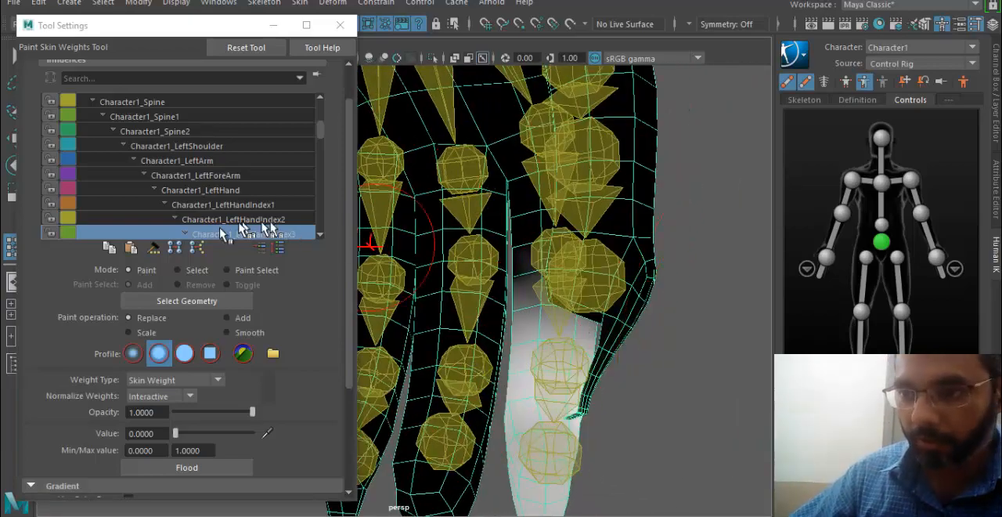
- Paint value 0 for Character1_LeftHandIndex4 over the tip of the middle finger
scroll(240, 229, "down", 1)
left_click(259, 235)
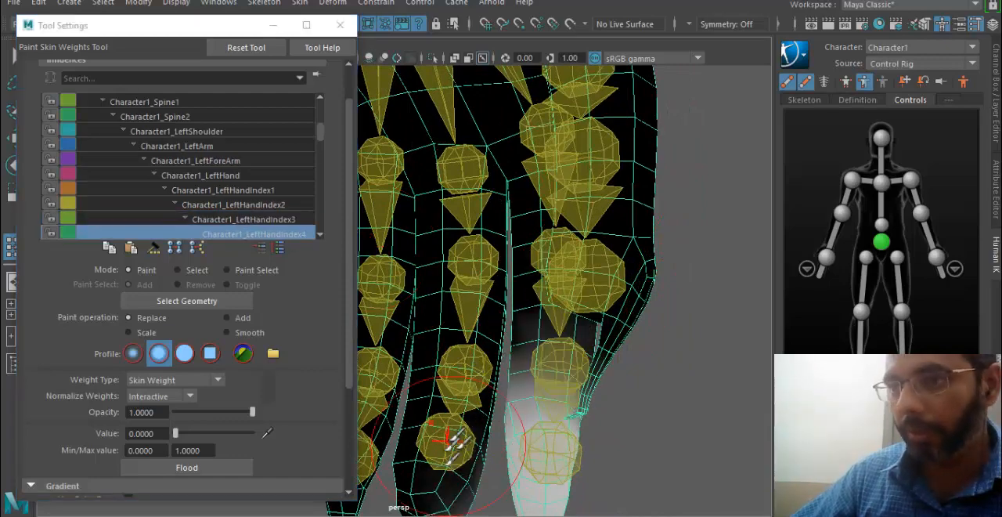
left_click_drag(483, 331, 491, 409, "alt")
mouse_move(468, 464)
left_mouse_down("alt")
mouse_move(481, 345)
mouse_move(405, 353)
left_mouse_up("alt")
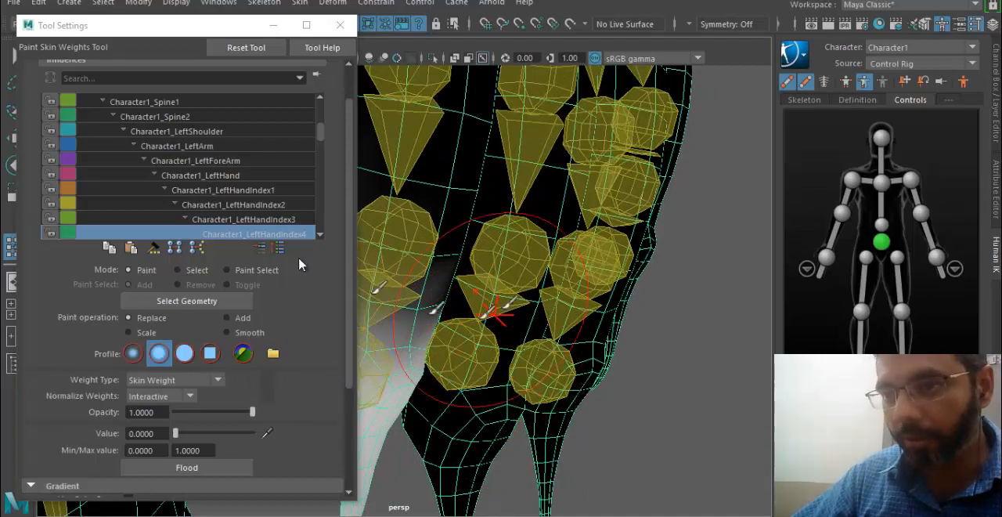
- Paint value 0 for Character1_LeftHandMiddle1 over the knuckles and upper parts of the fingers beside the middle finger
scroll(288, 216, "down", 3)
left_click(286, 206)
left_click_drag(547, 188, 316, 241, "alt")
middle_click_drag(368, 243, 728, 281, "alt")
left_click_drag(738, 277, 626, 254, "alt")
middle_click_drag(626, 254, 593, 287, "alt")
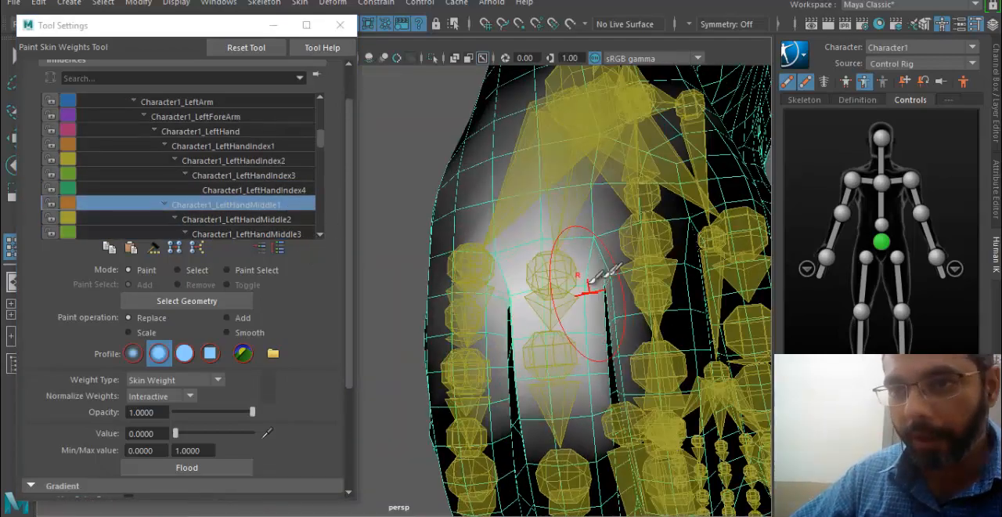
left_click_drag(476, 321, 487, 409)
left_click_drag(478, 364, 474, 137)
left_click_drag(470, 184, 513, 251, "alt")
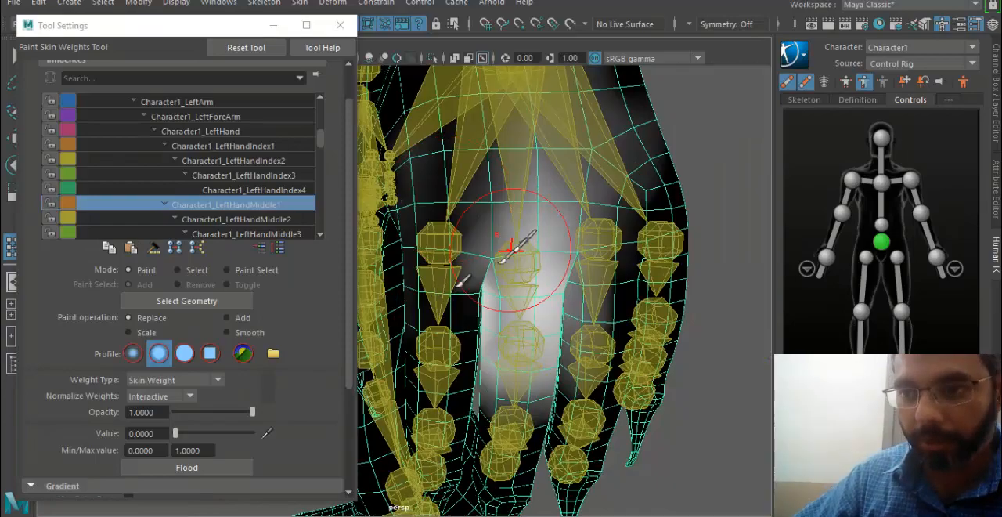
left_click_drag(454, 231, 473, 92)
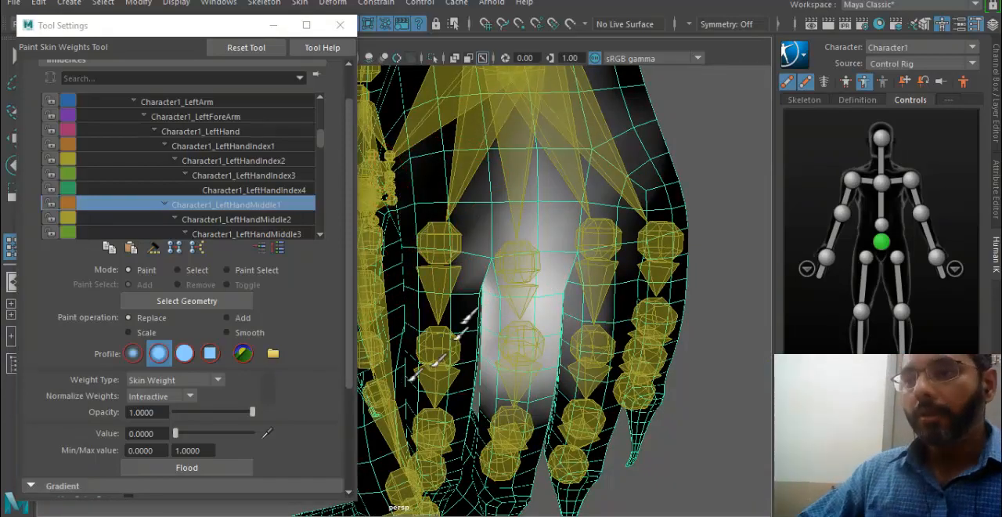
- Paint value 0 for Character1_LeftHandMiddle1 down the index finger and over the web between it and the thumb
left_click_drag(464, 321, 497, 265, "alt")
right_click_drag(498, 265, 568, 270, "alt")
left_click_drag(612, 223, 629, 339)
mouse_move(629, 338)
left_mouse_down("alt")
mouse_move(602, 323)
mouse_move(658, 470)
mouse_move(521, 428)
left_mouse_up("alt")
mouse_move(520, 429)
middle_mouse_down("alt")
mouse_move(579, 315)
mouse_move(565, 321)
middle_mouse_up("alt")
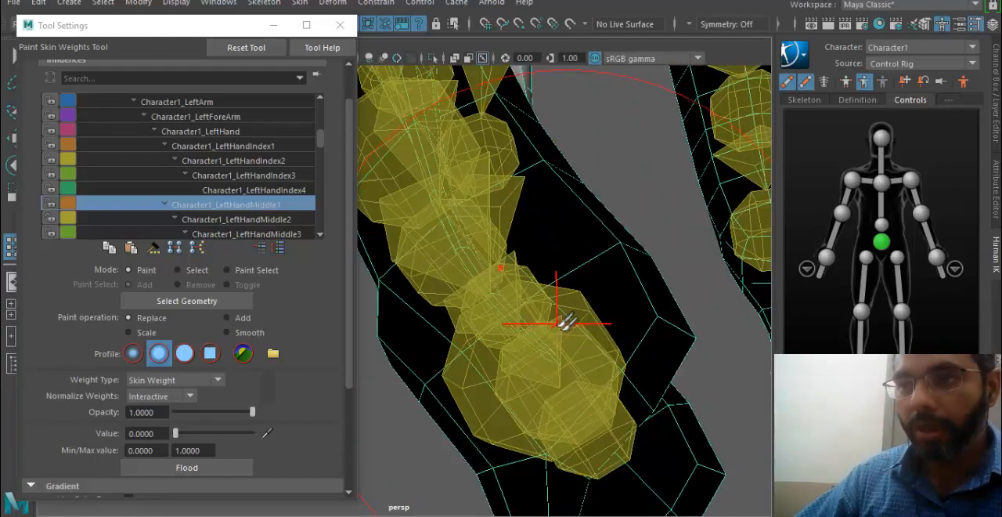
mouse_move(617, 280)
left_mouse_down("alt")
mouse_move(549, 306)
mouse_move(700, 179)
mouse_move(519, 242)
mouse_move(572, 177)
left_mouse_up("alt")
left_click_drag(574, 280, 602, 487, "alt")
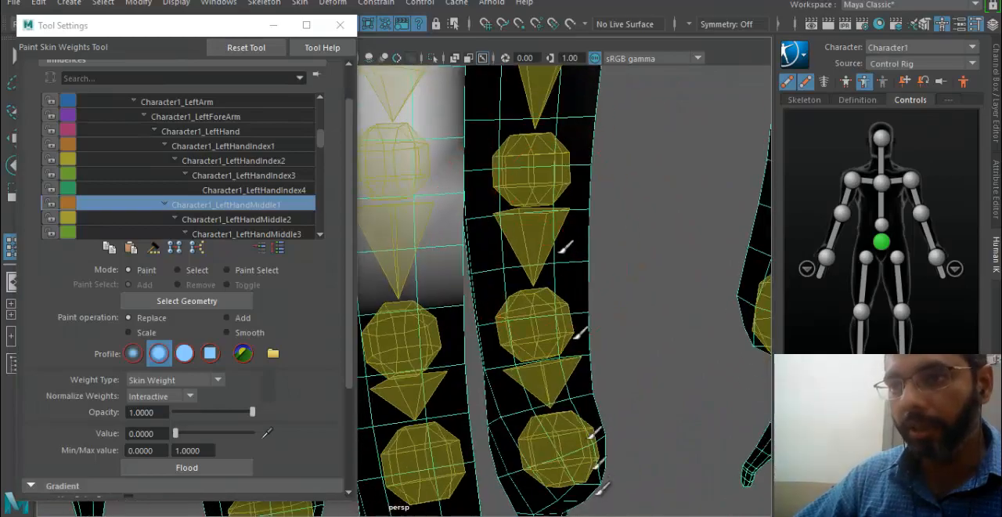
middle_click_drag(526, 226, 515, 380, "alt")
middle_click_drag(566, 74, 575, 228, "alt")
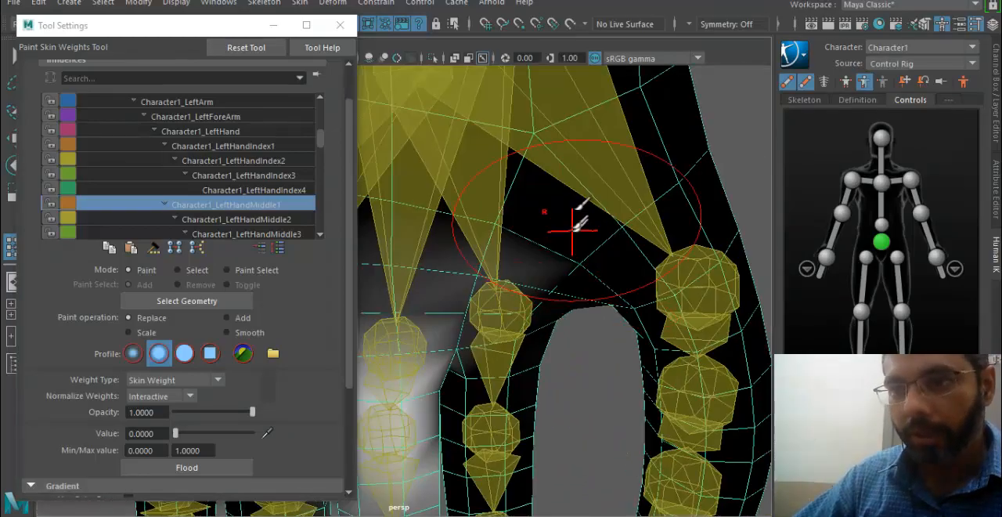
right_click_drag(575, 228, 538, 234, "alt")
mouse_move(508, 210)
left_mouse_down("alt")
mouse_move(604, 220)
mouse_move(519, 253)
mouse_move(548, 298)
mouse_move(501, 144)
left_mouse_up("alt")
- Paint value 0 for Character1_LeftHandMiddle1 along the ring finger on both the back and palm sides
mouse_move(543, 313)
left_mouse_down("alt")
mouse_move(685, 229)
mouse_move(553, 304)
mouse_move(514, 284)
mouse_move(688, 332)
left_mouse_up("alt")
middle_click_drag(613, 310, 503, 340, "alt")
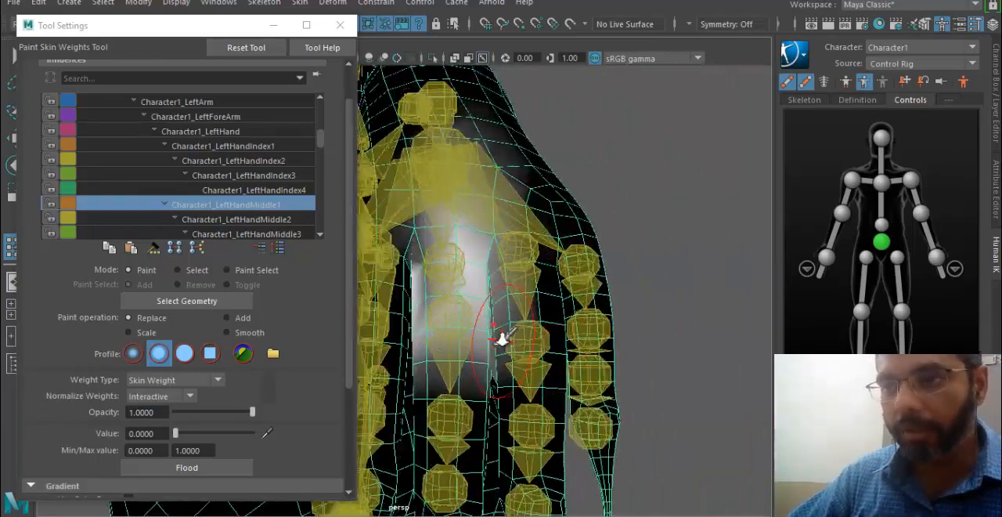
right_click_drag(504, 340, 589, 304, "alt")
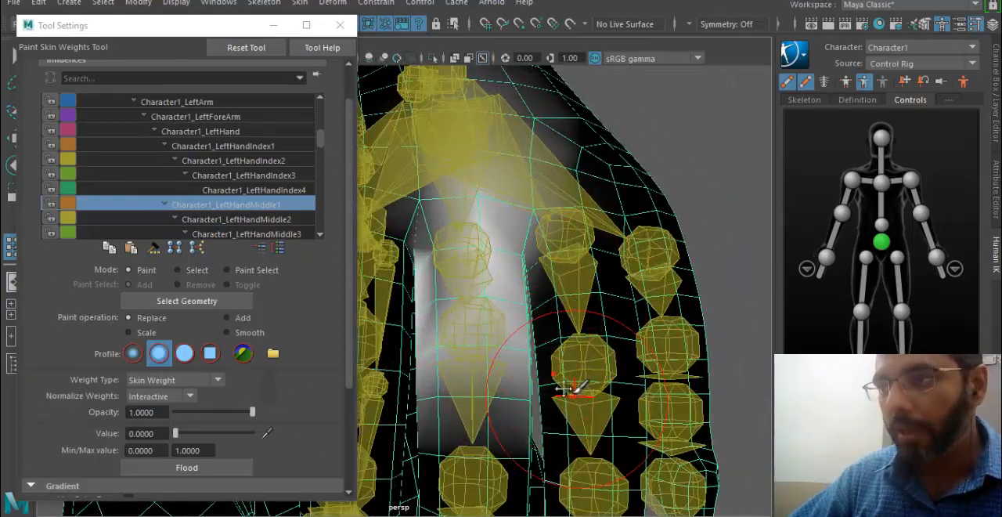
right_click_drag(564, 388, 638, 390, "alt")
middle_click_drag(604, 458, 538, 261, "alt")
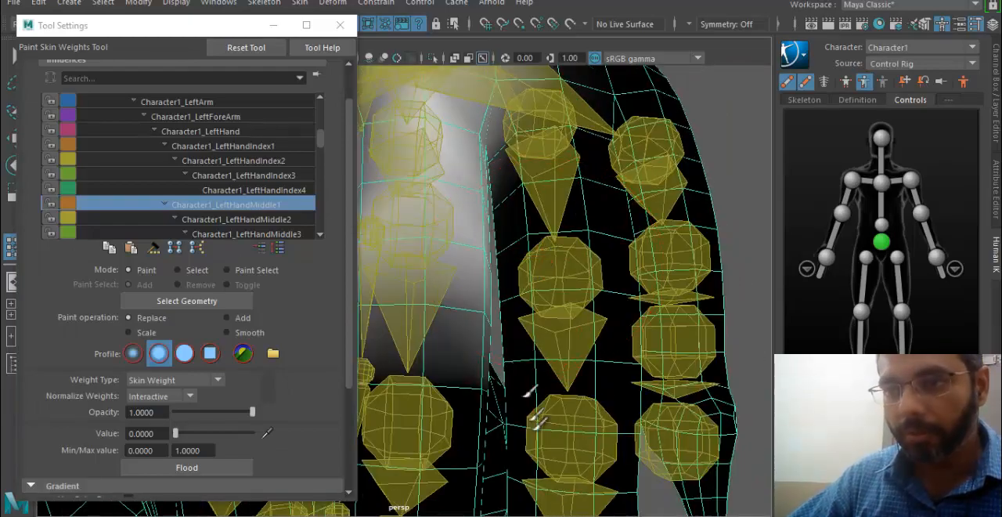
mouse_move(532, 410)
left_mouse_down("alt")
mouse_move(570, 351)
mouse_move(709, 352)
left_mouse_up("alt")
mouse_move(361, 290)
left_mouse_down("alt")
mouse_move(634, 349)
mouse_move(571, 224)
left_mouse_up("alt")
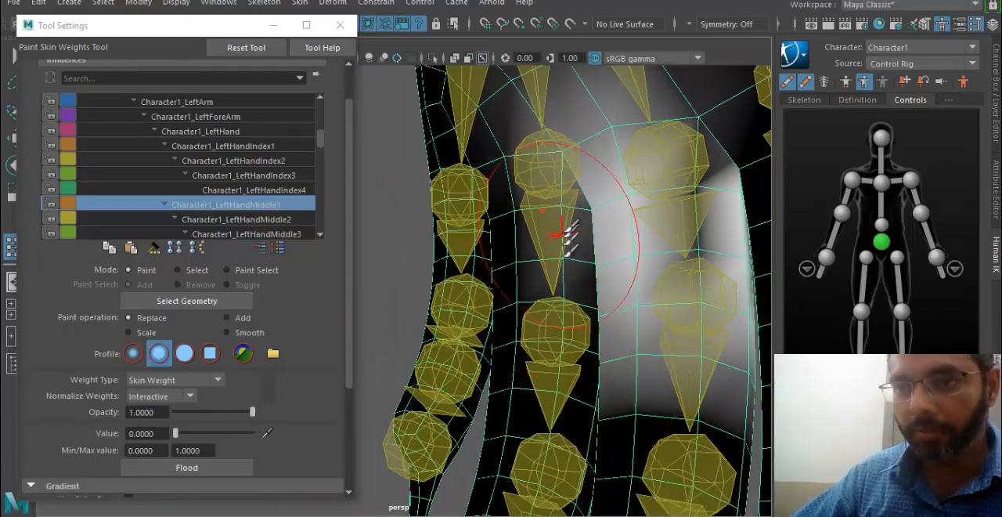
- Paint value 0 for Character1_LeftHandMiddle2 along the ring finger from its base to its tip
left_click(249, 220)
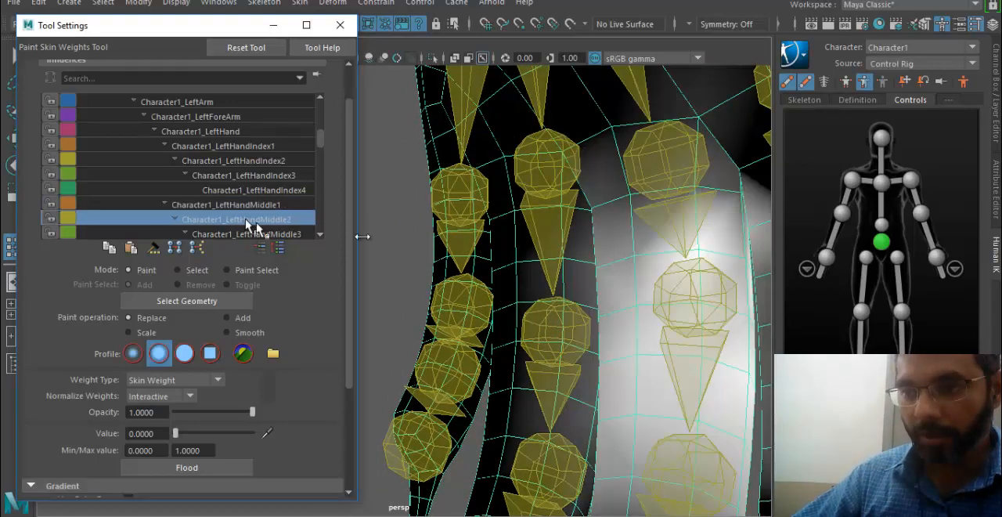
right_click_drag(550, 330, 528, 326, "alt")
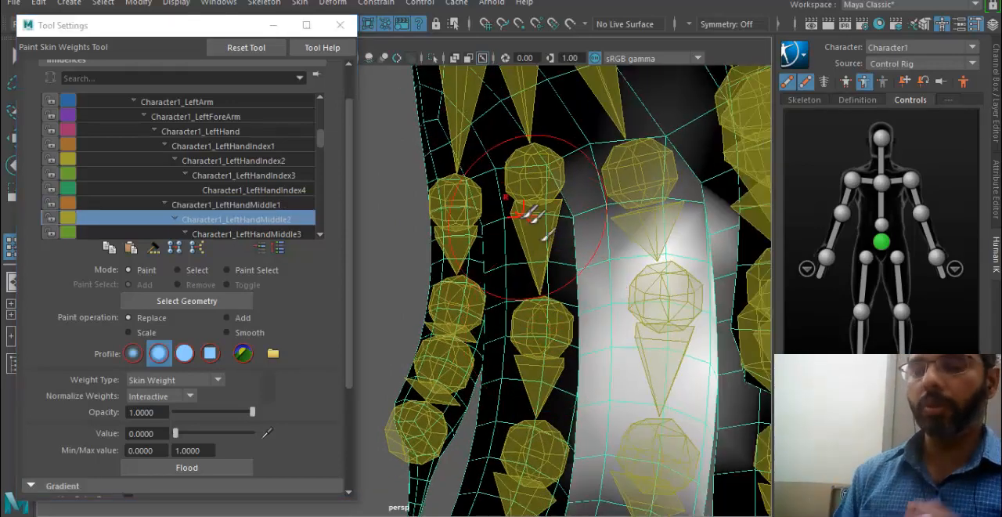
left_click_drag(588, 360, 396, 383, "alt")
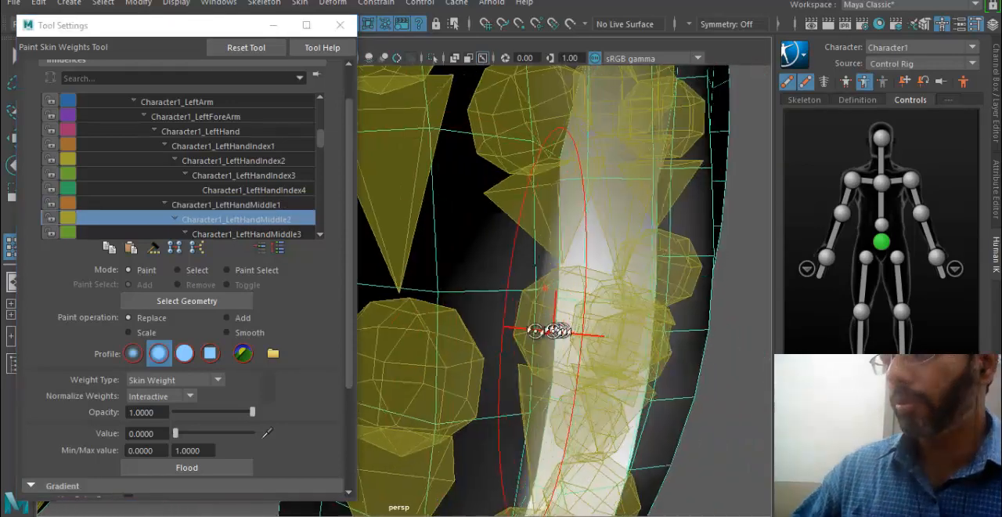
left_click_drag(544, 333, 454, 324, "alt")
mouse_move(593, 228)
left_mouse_down()
mouse_move(579, 353)
mouse_move(552, 454)
left_mouse_up()
middle_click_drag(553, 454, 545, 321, "alt")
right_click_drag(546, 321, 515, 254, "alt")
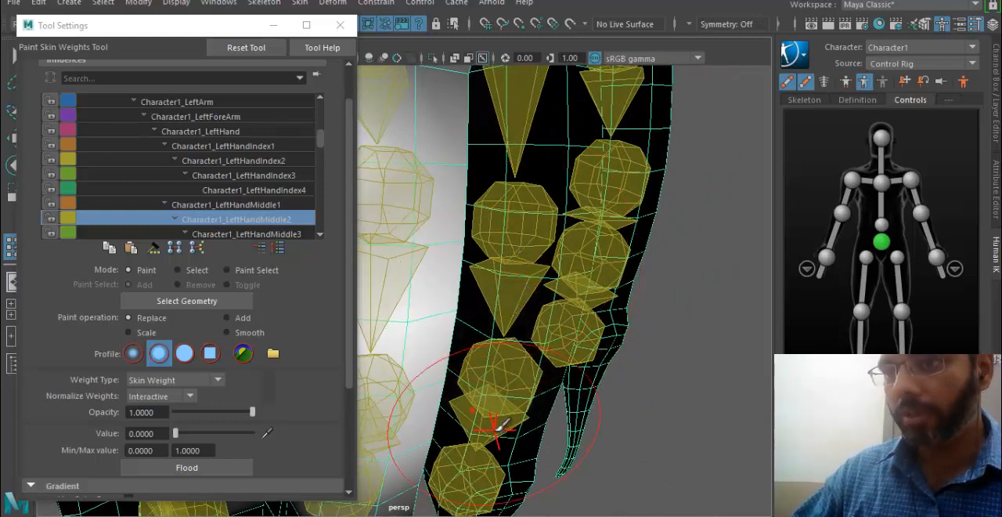
- Move the Tool Settings window clear of the viewport controls and turn off the X-ray display of joints
left_click_drag(200, 17, 181, 131)
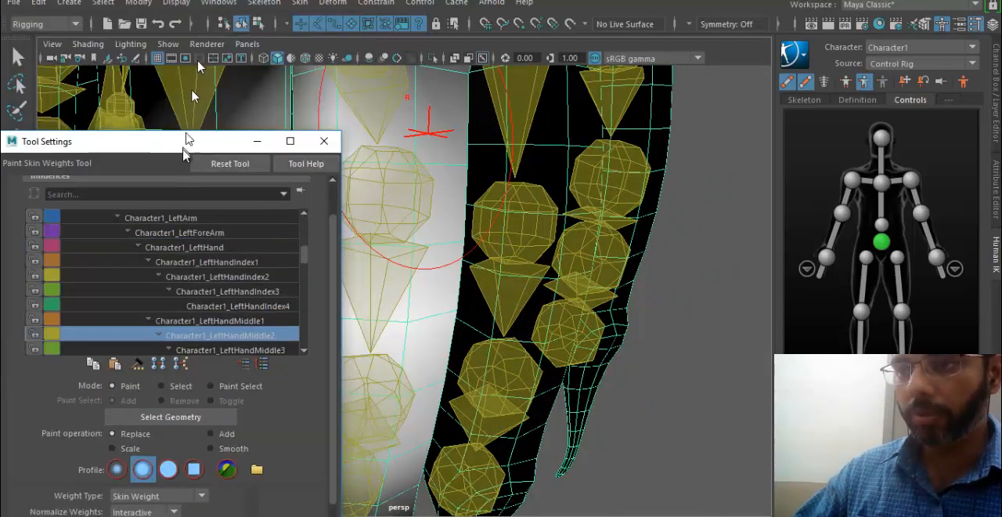
left_click(89, 45)
left_click(148, 206)
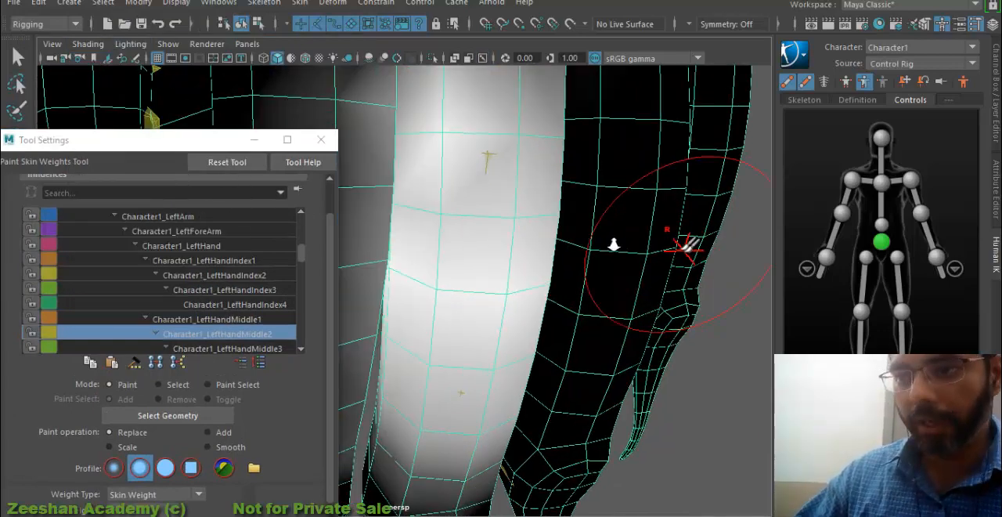
- Paint value 0 for Character1_LeftHandMiddle2 down the back and outer side of the index finger
right_click_drag(614, 244, 552, 248, "alt")
middle_click_drag(556, 249, 640, 262, "alt")
left_click_drag(520, 266, 582, 263, "alt")
middle_click_drag(560, 212, 576, 219, "alt")
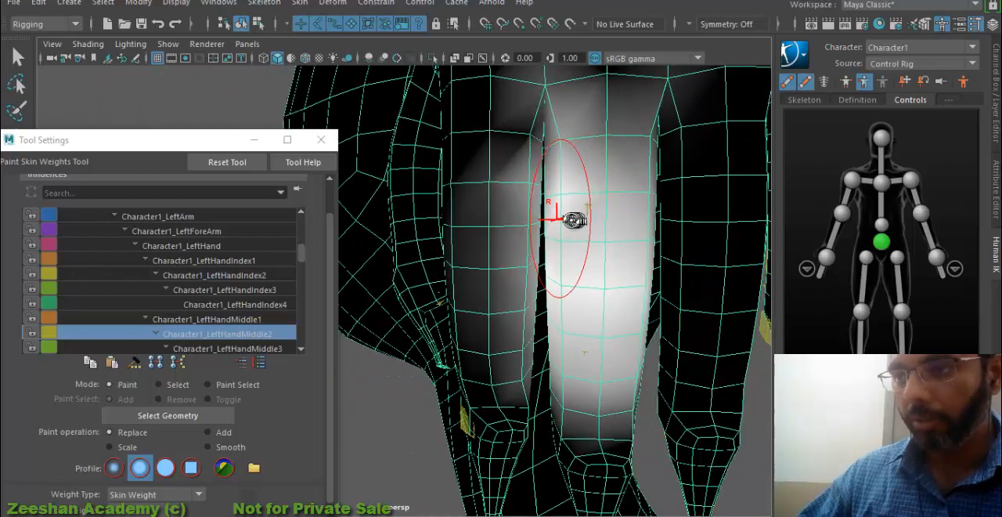
left_click_drag(575, 219, 568, 218, "alt")
mouse_move(520, 188)
left_mouse_down()
mouse_move(512, 255)
mouse_move(475, 172)
left_mouse_up()
left_click_drag(499, 461, 508, 115)
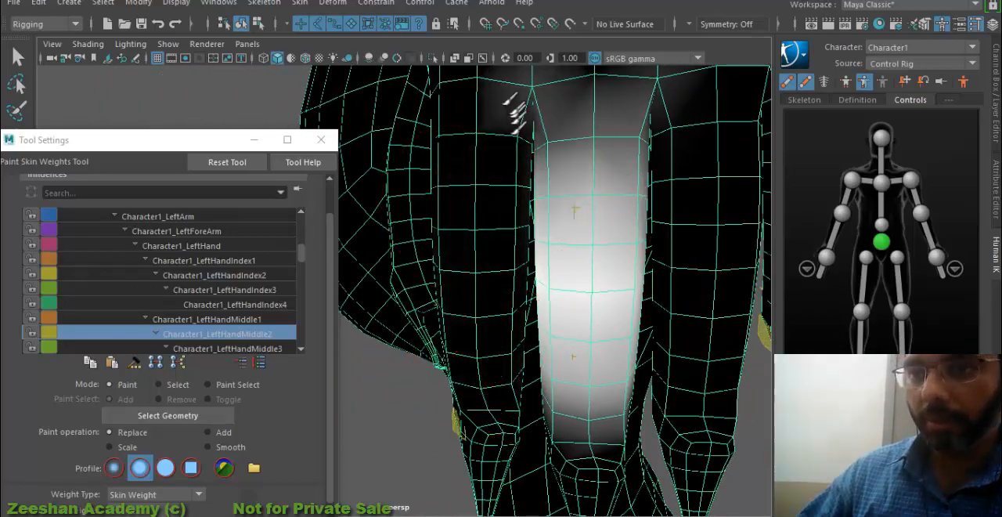
middle_click_drag(508, 116, 523, 255, "alt")
mouse_move(502, 266)
left_mouse_down("alt")
mouse_move(447, 275)
mouse_move(650, 233)
left_mouse_up("alt")
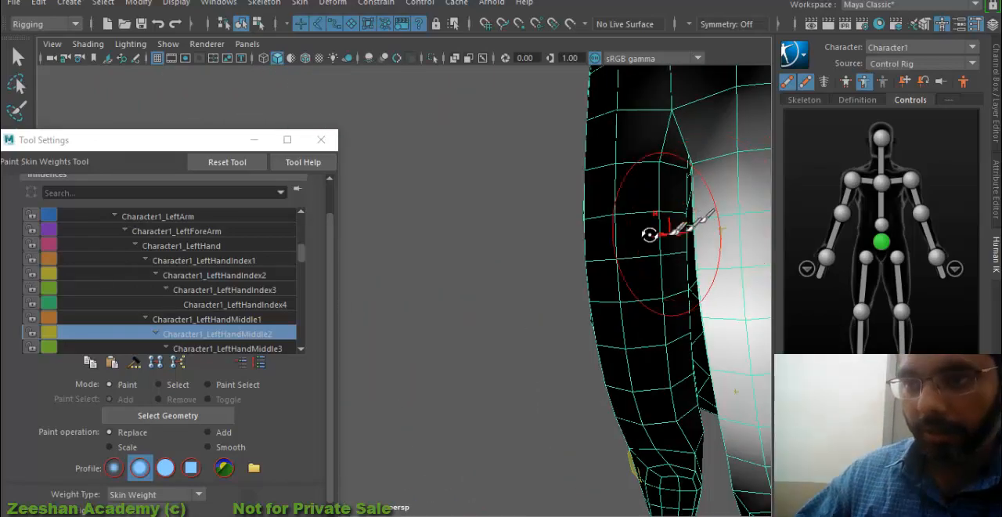
left_click_drag(548, 130, 632, 226, "alt")
- Paint value 0 for Character1_LeftHandMiddle2 along the palm side of the index finger
mouse_move(627, 396)
left_mouse_down("alt")
mouse_move(503, 358)
mouse_move(716, 279)
mouse_move(543, 286)
mouse_move(624, 265)
mouse_move(421, 260)
mouse_move(567, 239)
left_mouse_up("alt")
right_click_drag(580, 306, 646, 310, "alt")
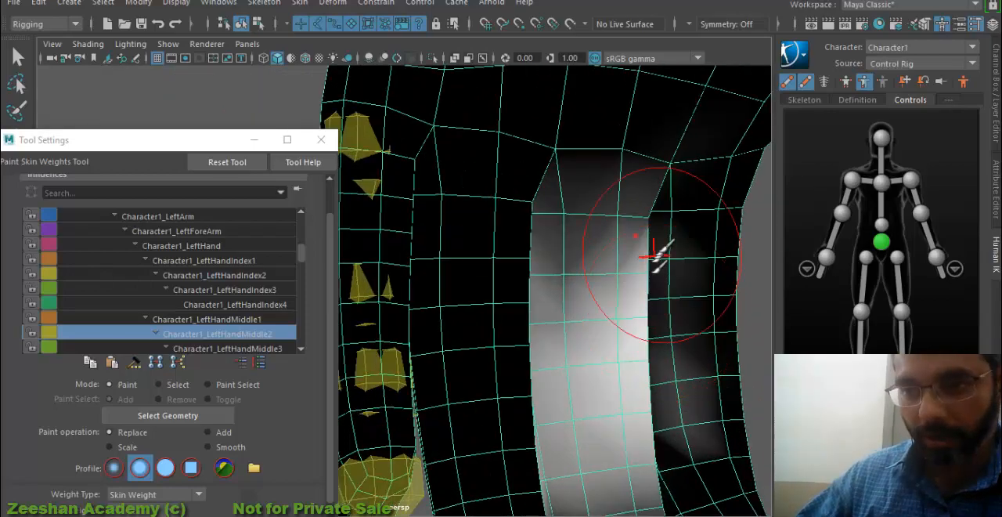
left_click_drag(681, 246, 700, 440)
- Paint value 0 for Character1_LeftHandMiddle3 along the palm side of the index finger down to its tip
mouse_move(711, 217)
right_mouse_down("alt")
mouse_move(604, 287)
mouse_move(607, 374)
right_mouse_up("alt")
left_click(274, 349)
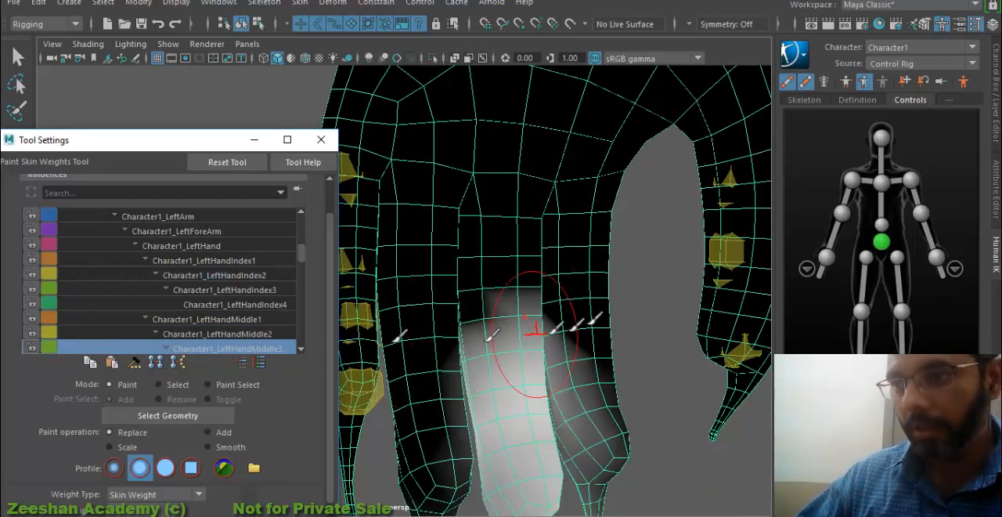
left_click_drag(587, 343, 594, 445)
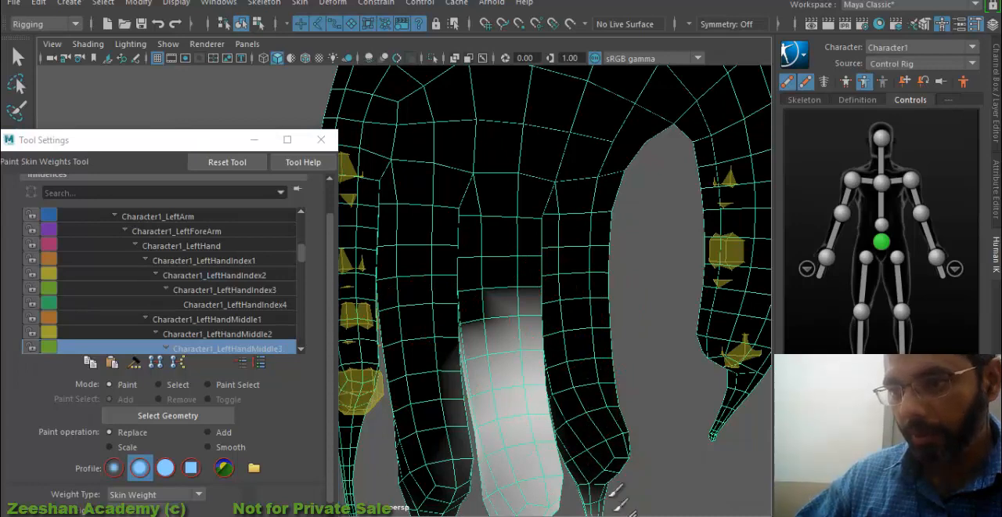
mouse_move(566, 383)
middle_mouse_down("alt")
mouse_move(570, 295)
mouse_move(599, 338)
middle_mouse_up("alt")
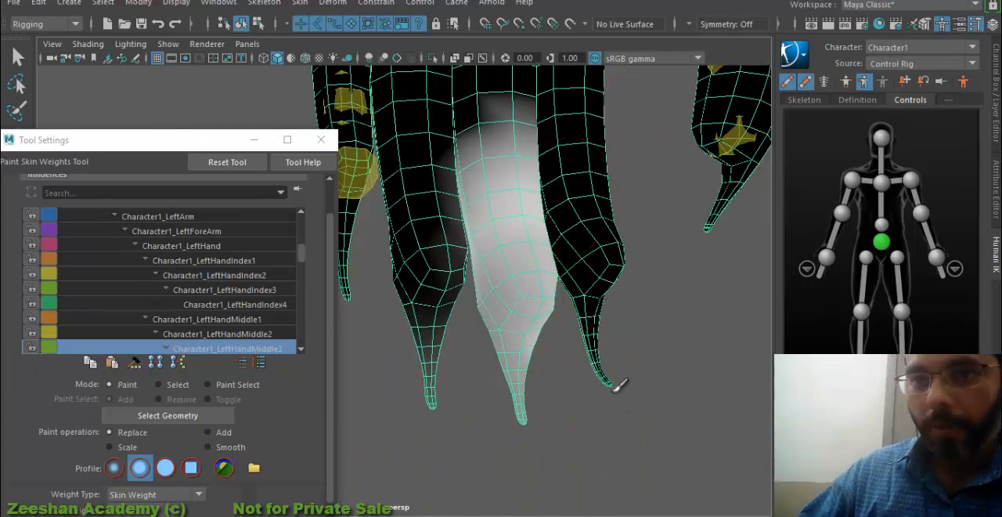
left_click_drag(599, 339, 569, 310, "alt")
mouse_move(549, 291)
middle_mouse_down("alt")
mouse_move(588, 325)
mouse_move(622, 336)
middle_mouse_up("alt")
- Paint value 0 for Character1_LeftHandMiddle3 along the ring finger, covering its palm side and outer edge
mouse_move(395, 208)
left_mouse_down()
mouse_move(440, 302)
mouse_move(402, 311)
left_mouse_up()
middle_click_drag(402, 311, 650, 310, "alt")
mouse_move(543, 342)
left_mouse_down("alt")
mouse_move(635, 324)
mouse_move(604, 349)
mouse_move(647, 333)
left_mouse_up("alt")
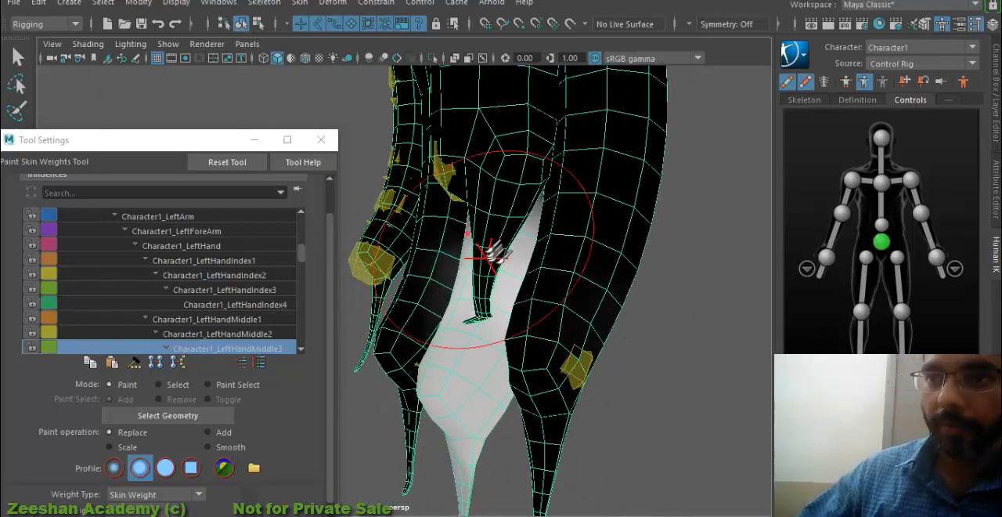
left_click_drag(490, 257, 430, 306)
mouse_move(475, 222)
left_mouse_down("alt")
mouse_move(575, 264)
mouse_move(638, 196)
left_mouse_up("alt")
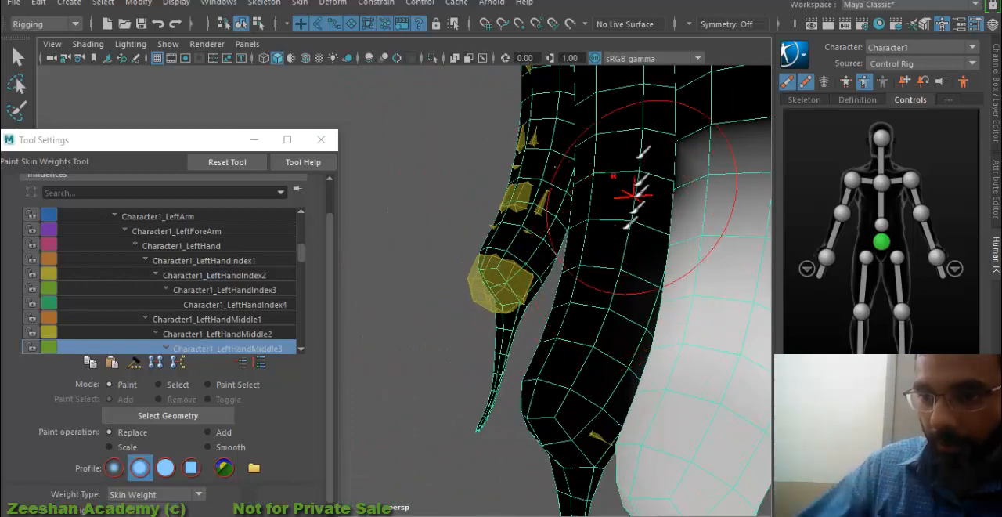
left_click_drag(633, 163, 599, 235, "alt")
mouse_move(636, 387)
left_mouse_down("alt")
mouse_move(474, 270)
mouse_move(725, 293)
mouse_move(644, 306)
mouse_move(666, 304)
mouse_move(637, 196)
left_mouse_up("alt")
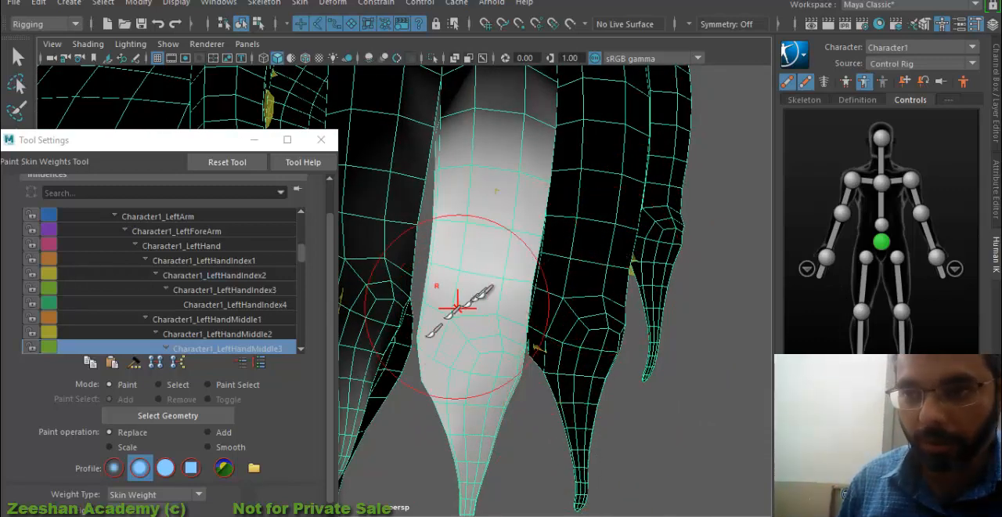
- Paint value 0 for Character1_LeftHandMiddle3 down the back of the index finger to its last joint
key("super")
key("Escape")
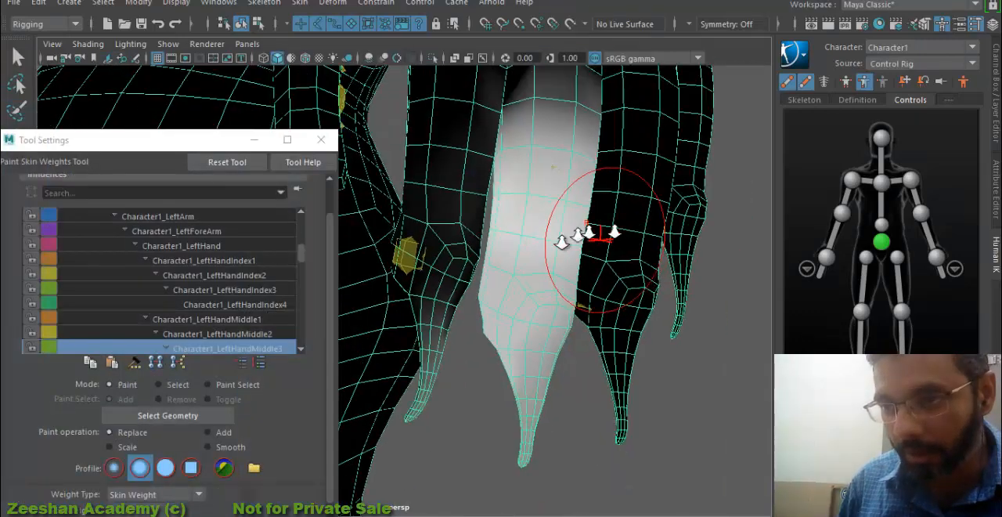
scroll(232, 367, "down", 2)
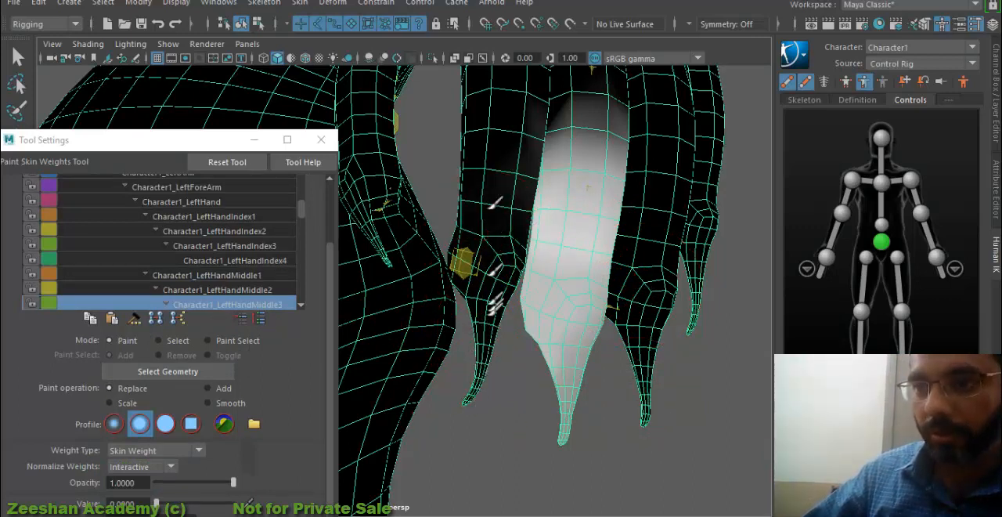
mouse_move(567, 174)
left_mouse_down("alt")
mouse_move(522, 208)
mouse_move(556, 222)
mouse_move(470, 209)
mouse_move(693, 287)
mouse_move(646, 287)
left_mouse_up("alt")
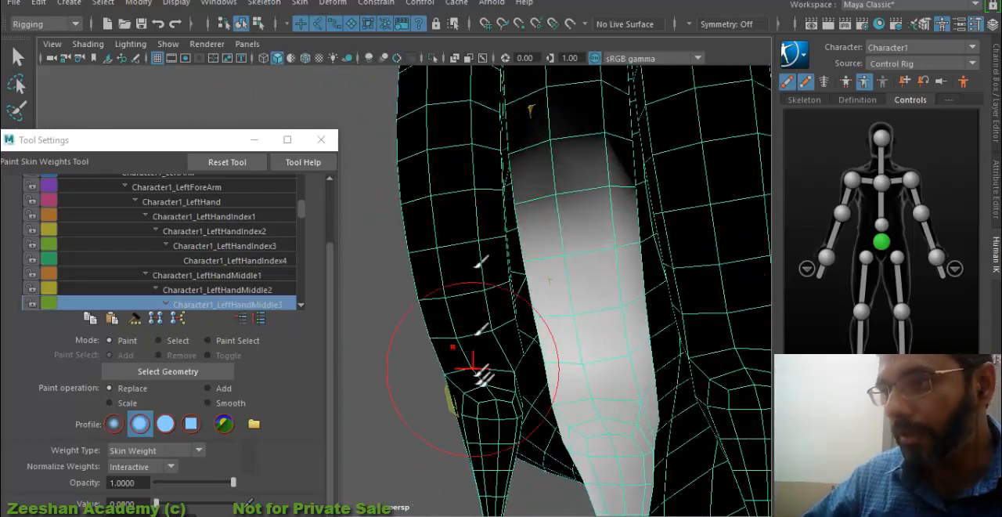
mouse_move(492, 380)
left_mouse_down("alt")
mouse_move(644, 242)
mouse_move(596, 242)
mouse_move(697, 255)
left_mouse_up("alt")
- Review the finger influences from Character1_LeftHandIndex2 through Character1_LeftHandMiddle3 for stray weights on neighbouring fingers
middle_click_drag(697, 254, 752, 264, "alt")
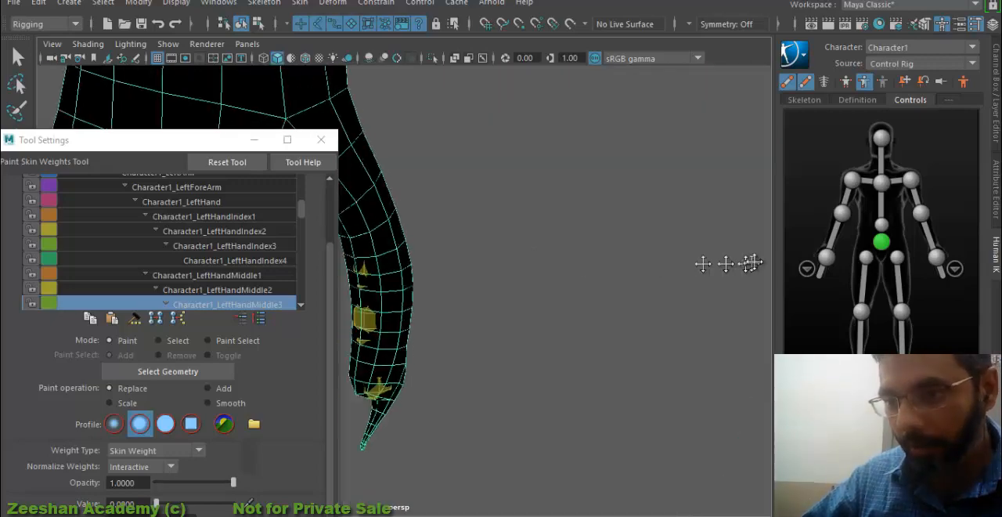
left_click_drag(752, 264, 727, 291, "alt")
scroll(599, 290, "up", 6)
scroll(595, 290, "down", 5)
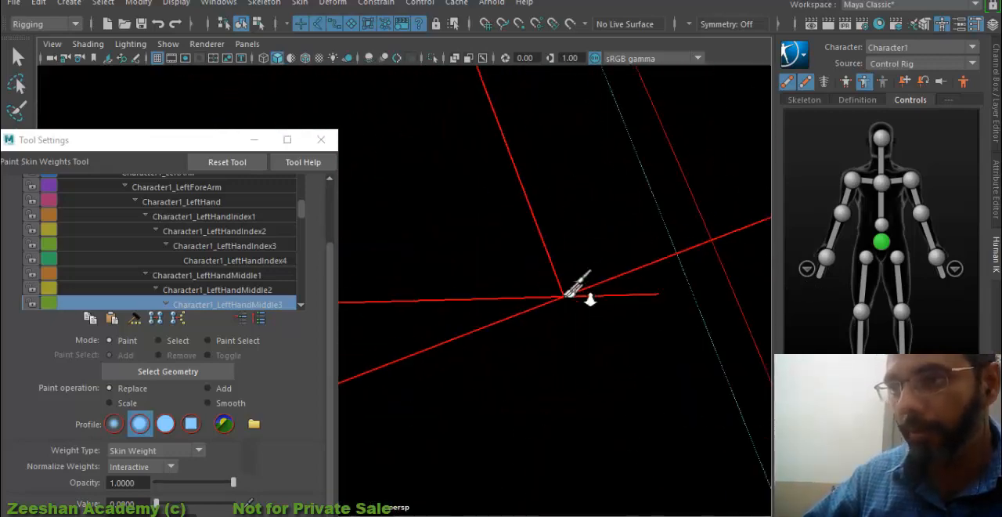
left_click(253, 232)
left_click(253, 246)
middle_click_drag(584, 332, 580, 221, "alt")
left_click(242, 262)
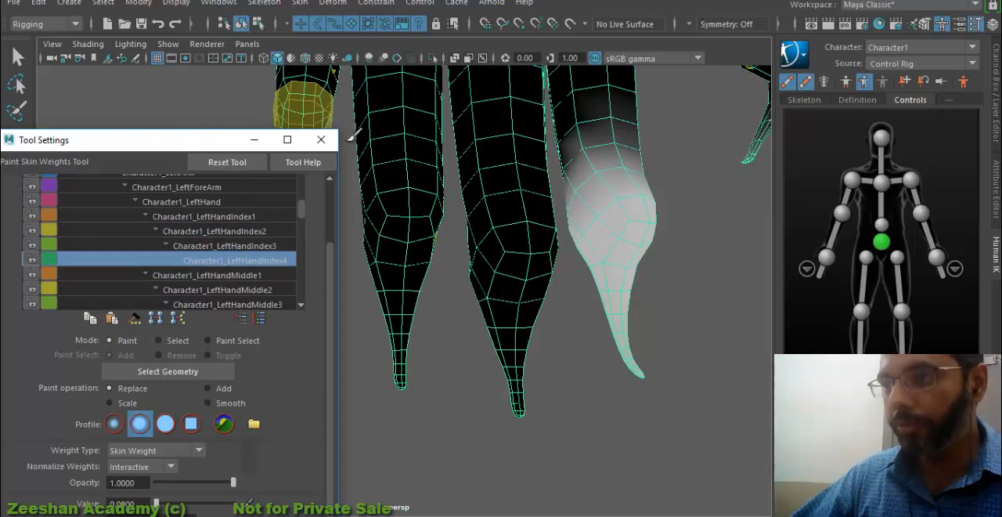
left_click(227, 275)
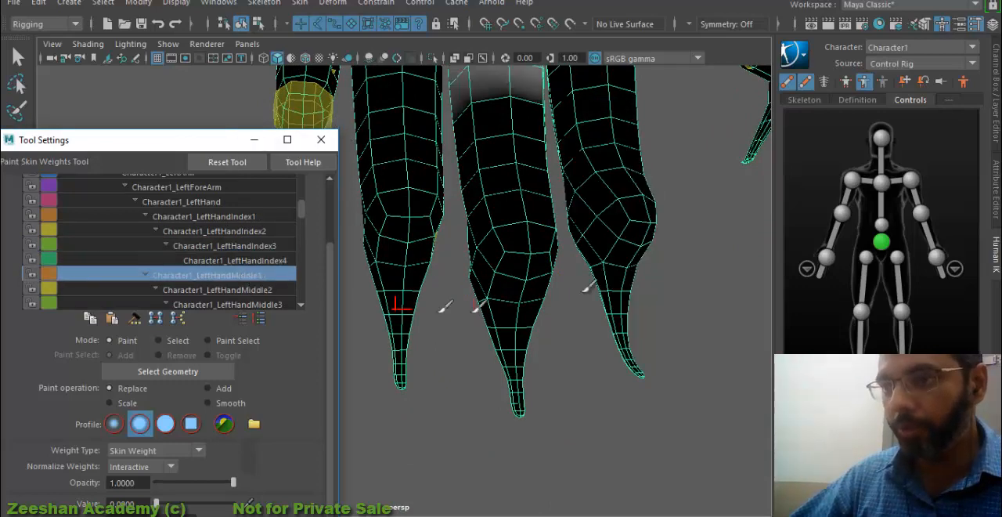
left_click(239, 292)
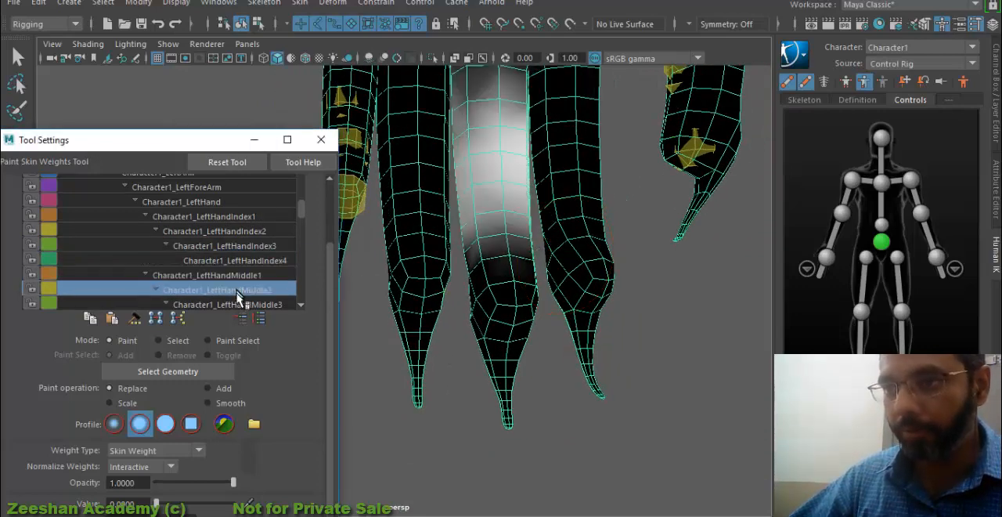
left_click(235, 305)
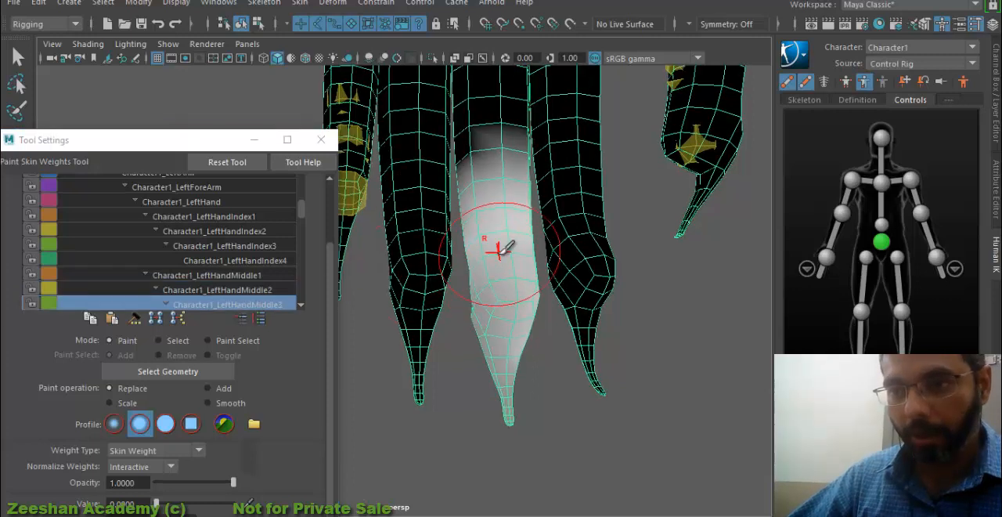
- Paint value 0 for Character1_LeftHandMiddle4 over the lower halves and tips of the ring and index fingers
left_click(266, 290)
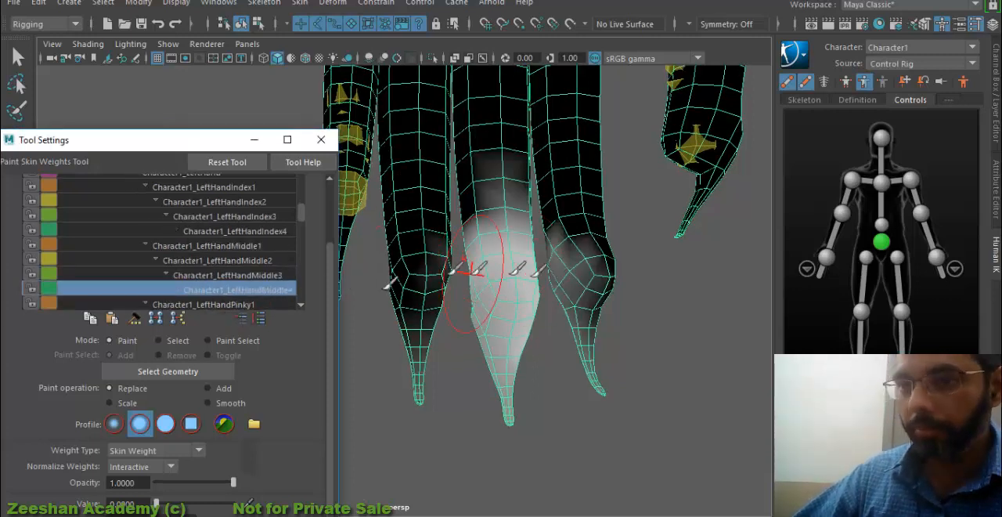
mouse_move(458, 247)
left_mouse_down()
mouse_move(417, 282)
mouse_move(424, 401)
left_mouse_up()
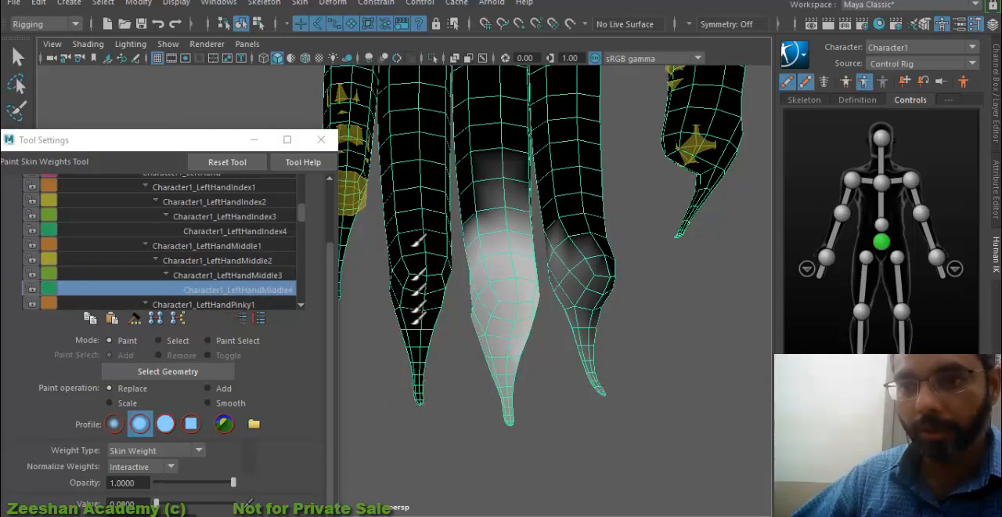
mouse_move(562, 227)
left_mouse_down()
mouse_move(571, 286)
mouse_move(560, 258)
mouse_move(601, 403)
left_mouse_up()
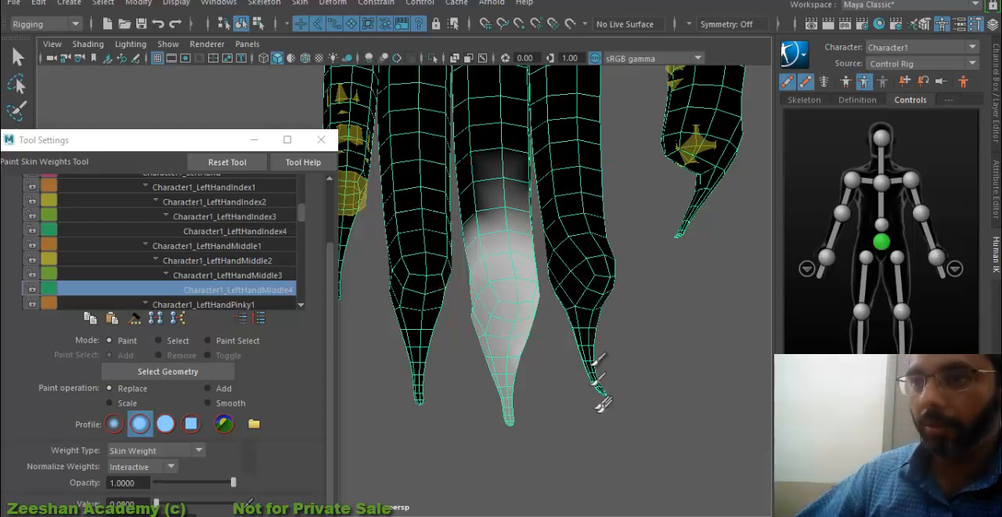
mouse_move(564, 297)
left_mouse_down("alt")
mouse_move(638, 261)
mouse_move(619, 168)
left_mouse_up("alt")
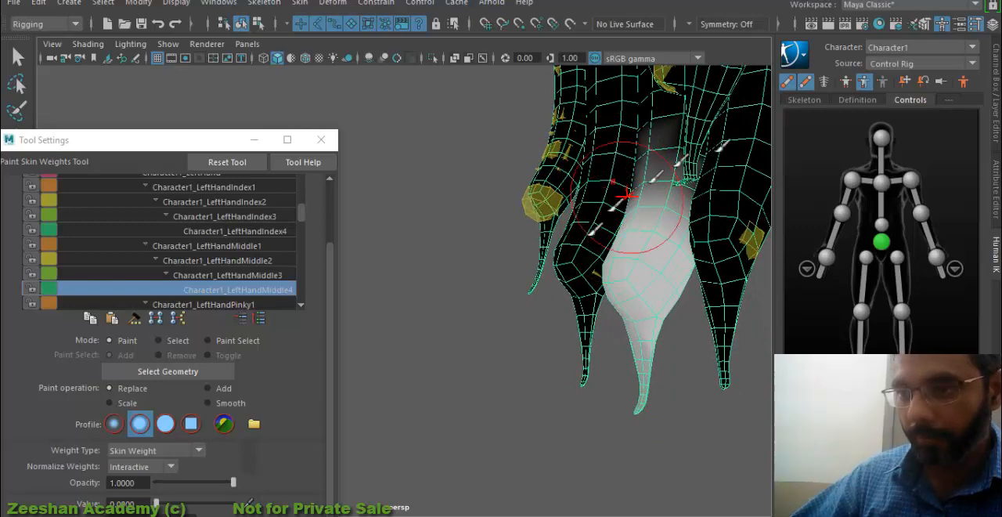
left_click_drag(599, 364, 473, 273, "alt")
middle_click_drag(472, 274, 552, 269, "alt")
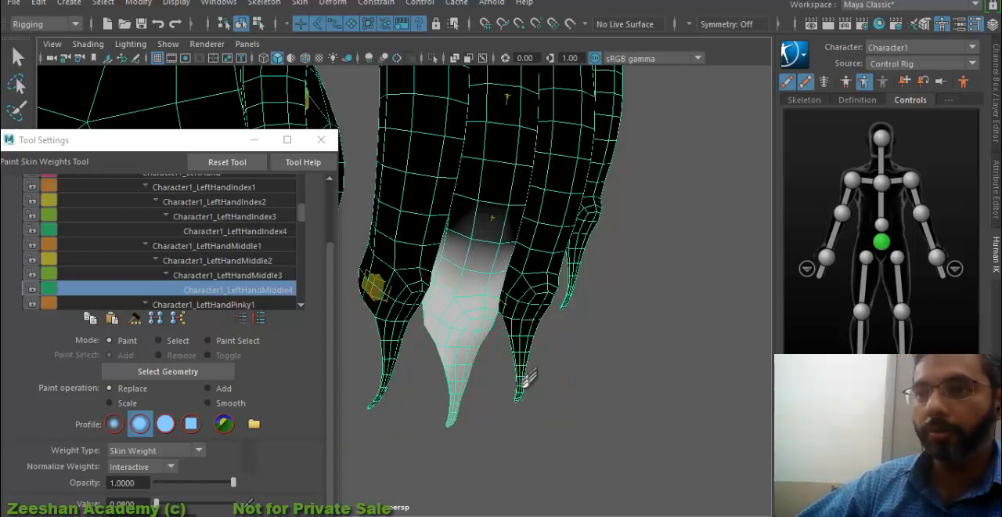
- Paint value 0 for Character1_LeftHandPinky1 over the back of the hand and the base of the ring finger
left_click(209, 304)
mouse_move(474, 272)
left_mouse_down("alt")
mouse_move(575, 286)
mouse_move(447, 279)
mouse_move(638, 285)
left_mouse_up("alt")
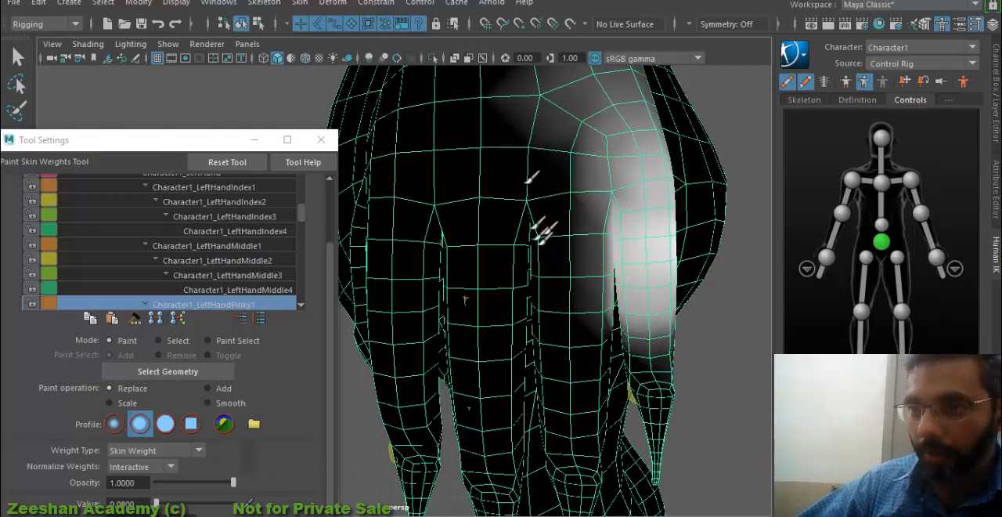
left_click_drag(537, 180, 548, 290, "alt")
mouse_move(534, 184)
left_mouse_down("alt")
mouse_move(546, 261)
mouse_move(492, 259)
mouse_move(523, 235)
left_mouse_up("alt")
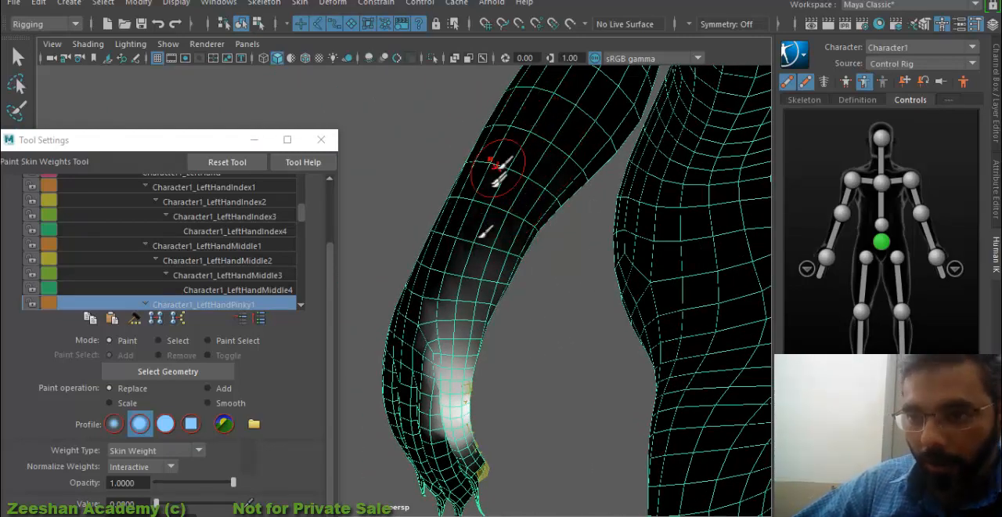
- Paint value 0 for Character1_LeftHandPinky1 across the wrist and lower forearm and down the ring finger beside the pinky
mouse_move(484, 297)
left_mouse_down("alt")
mouse_move(503, 291)
mouse_move(510, 206)
left_mouse_up("alt")
mouse_move(478, 329)
left_mouse_down("alt")
mouse_move(510, 268)
mouse_move(585, 291)
mouse_move(615, 262)
mouse_move(566, 296)
mouse_move(573, 393)
left_mouse_up("alt")
scroll(577, 406, "up", 3)
left_click_drag(641, 371, 719, 296, "alt")
left_click_drag(655, 337, 576, 327, "alt")
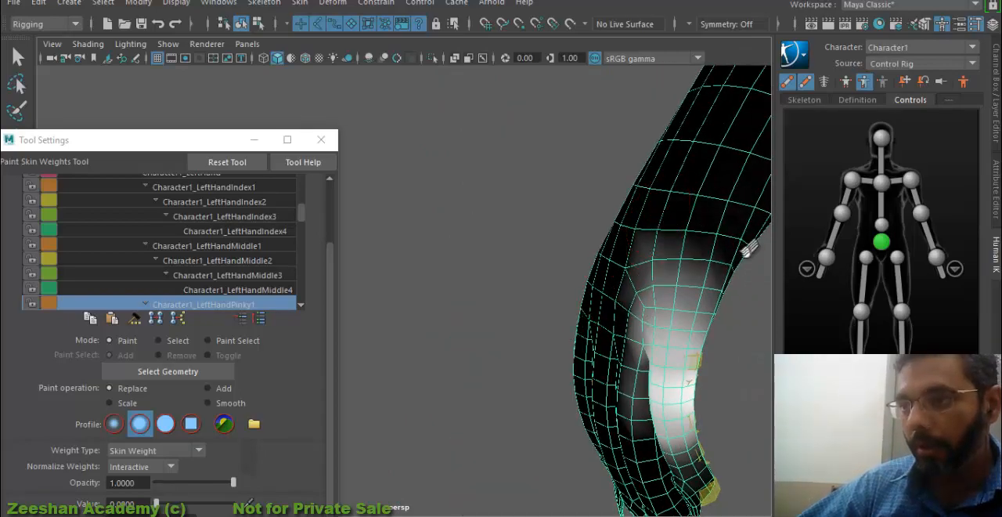
left_click_drag(716, 270, 644, 317, "alt")
scroll(643, 317, "up", 4)
mouse_move(626, 177)
left_mouse_down()
mouse_move(573, 254)
mouse_move(563, 354)
mouse_move(596, 482)
left_mouse_up()
mouse_move(595, 437)
left_mouse_down()
mouse_move(616, 398)
mouse_move(606, 415)
mouse_move(560, 223)
left_mouse_up()
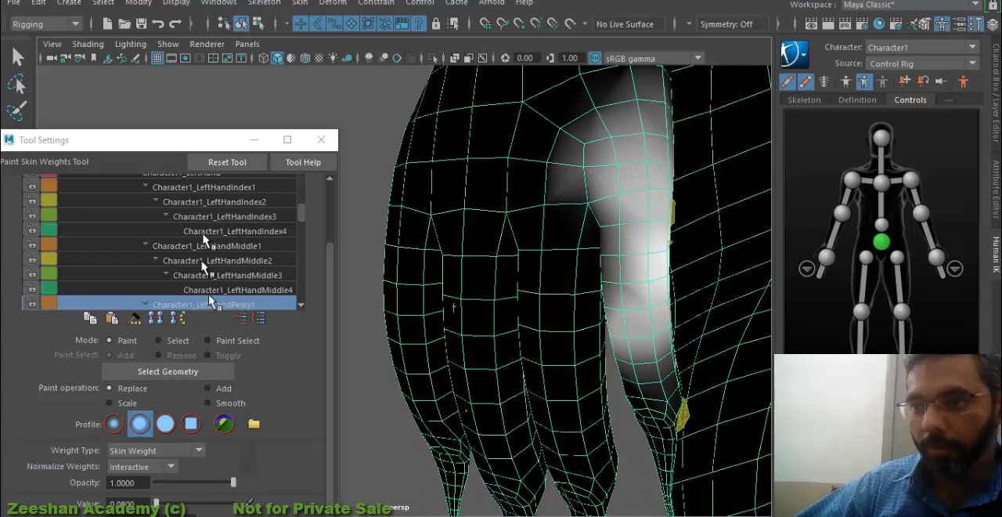
- Paint value 0 for Character1_LeftHandPinky2 along the ring finger next to the pinky
scroll(264, 304, "down", 1)
left_click(262, 292)
left_click_drag(587, 277, 549, 285, "alt")
mouse_move(549, 286)
left_mouse_down()
mouse_move(553, 385)
mouse_move(531, 205)
mouse_move(602, 149)
mouse_move(551, 347)
left_mouse_up()
mouse_move(558, 417)
left_mouse_down("alt")
mouse_move(607, 315)
mouse_move(555, 308)
mouse_move(475, 216)
mouse_move(454, 292)
left_mouse_up("alt")
mouse_move(457, 432)
left_mouse_down()
mouse_move(471, 224)
mouse_move(483, 487)
left_mouse_up()
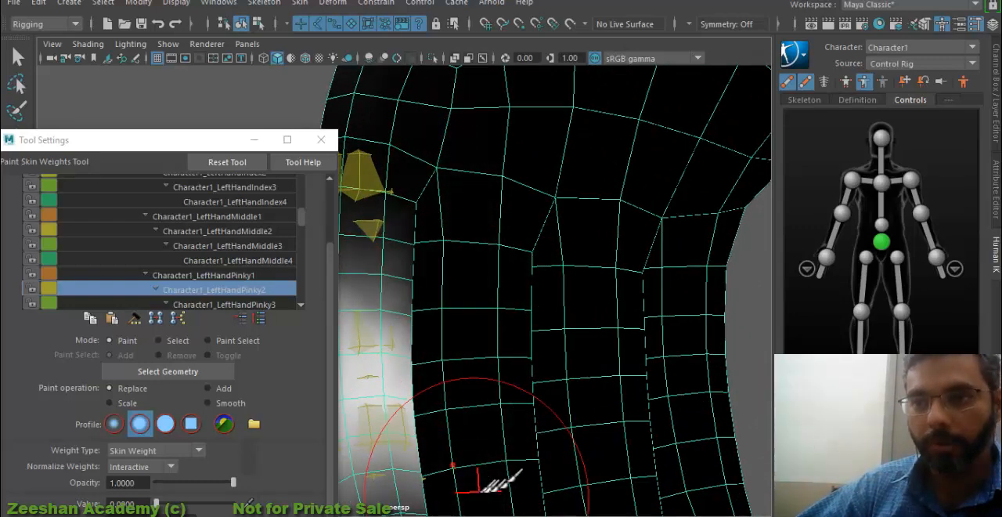
- Paint value 0 for Character1_LeftHandPinky3 along the ring finger on both its palm and back sides
middle_click_drag(482, 487, 530, 280, "alt")
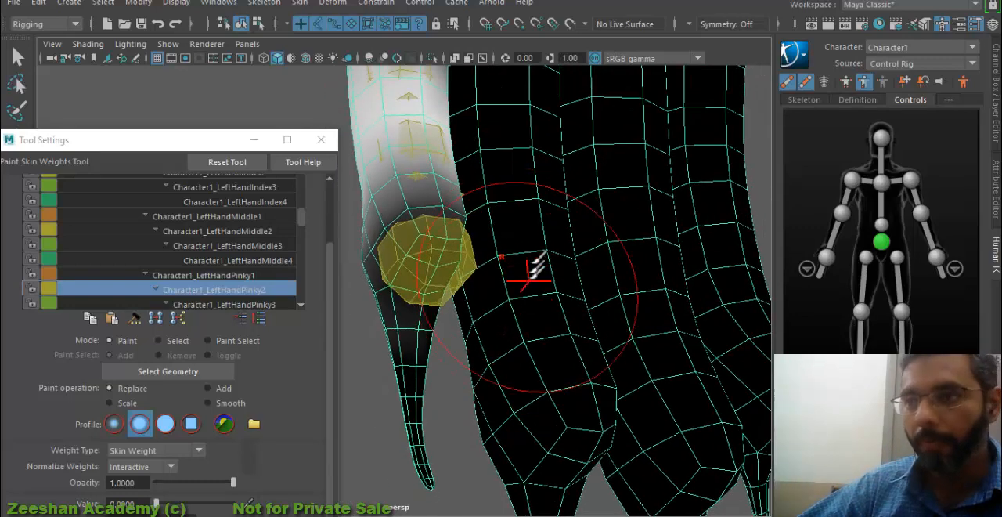
left_click(239, 306)
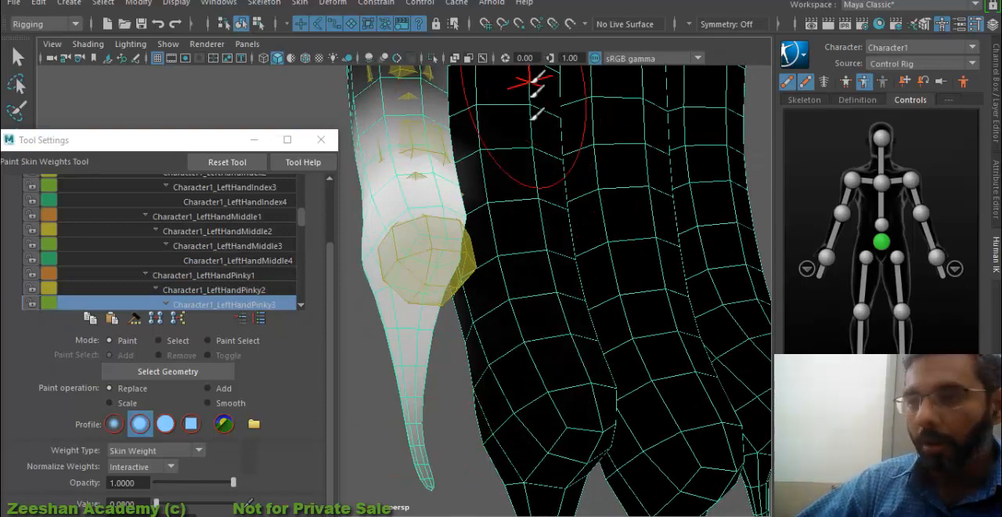
mouse_move(533, 81)
left_mouse_down()
mouse_move(524, 364)
mouse_move(606, 352)
mouse_move(533, 250)
left_mouse_up()
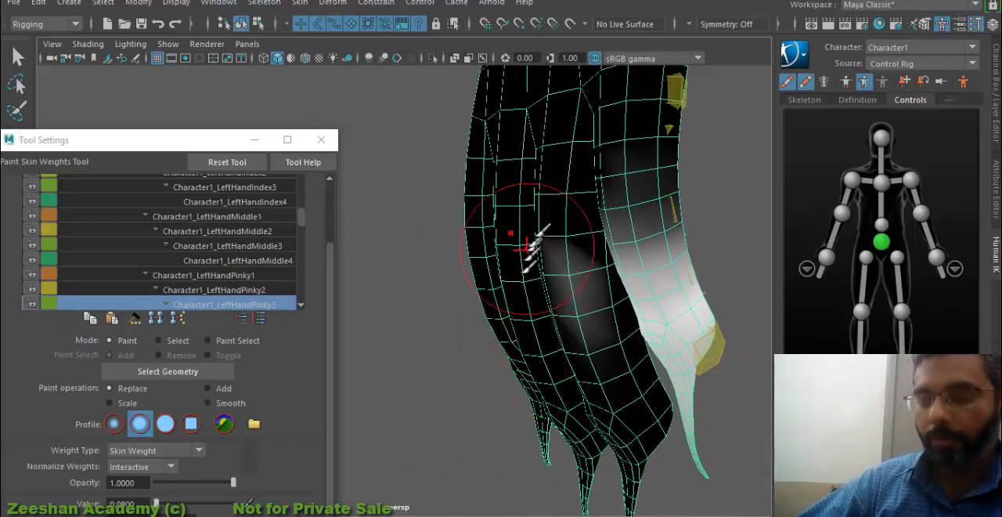
left_click_drag(619, 407, 638, 390, "alt")
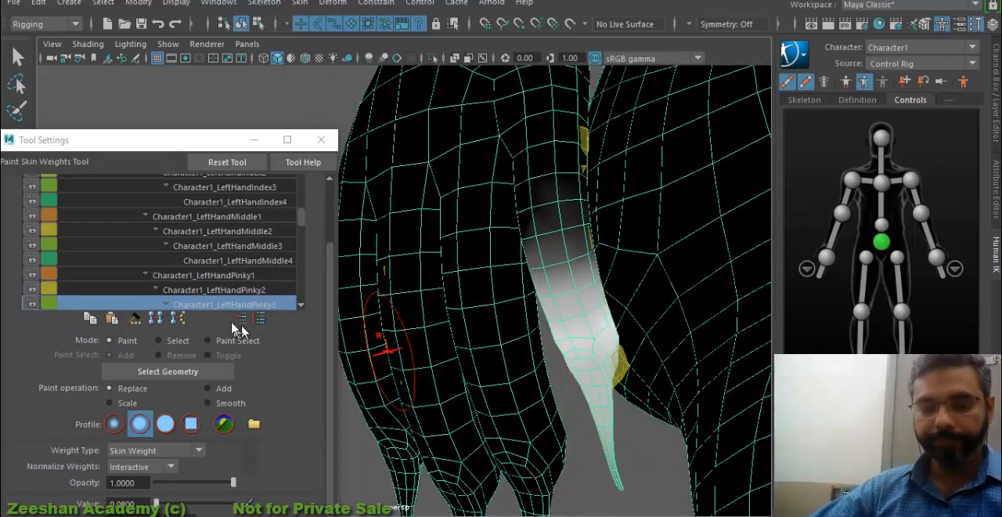
- Paint value 0 for Character1_LeftHandPinky4 along the ring finger beside the pinky tip
scroll(244, 294, "down", 1)
left_click(260, 305)
mouse_move(535, 307)
left_mouse_down()
mouse_move(552, 443)
mouse_move(532, 394)
mouse_move(404, 401)
left_mouse_up()
left_click_drag(479, 337, 502, 463)
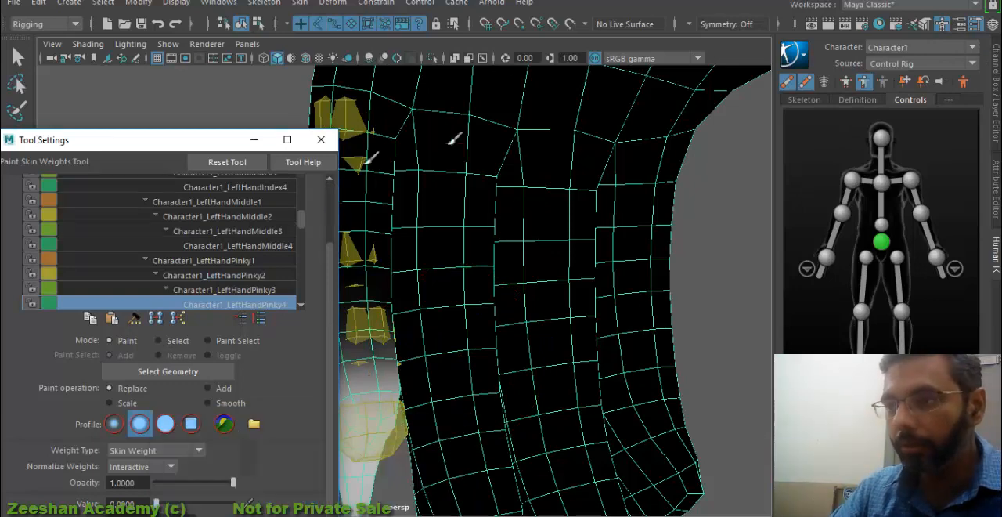
scroll(353, 341, "down", 3)
middle_click_drag(383, 354, 481, 279, "alt")
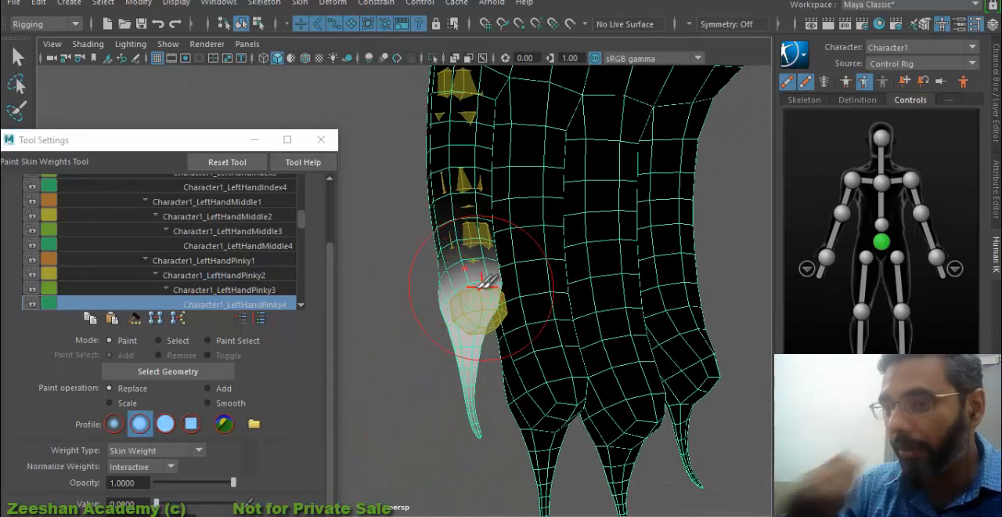
- Paint value 0 for Character1_LeftHandRing1 along the base of the middle finger beside the ring finger
scroll(250, 278, "down", 1)
left_click(251, 305)
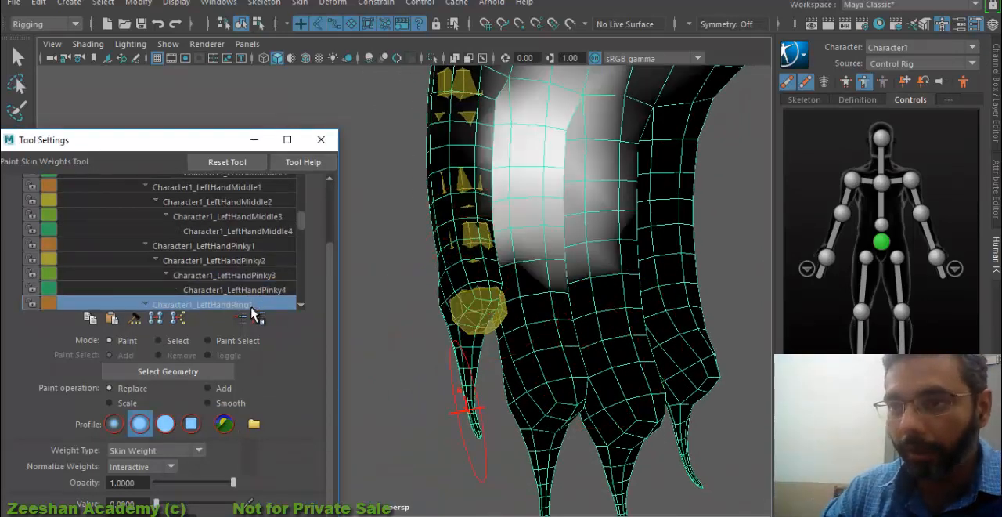
mouse_move(630, 219)
left_mouse_down("alt")
mouse_move(593, 284)
mouse_move(540, 285)
left_mouse_up("alt")
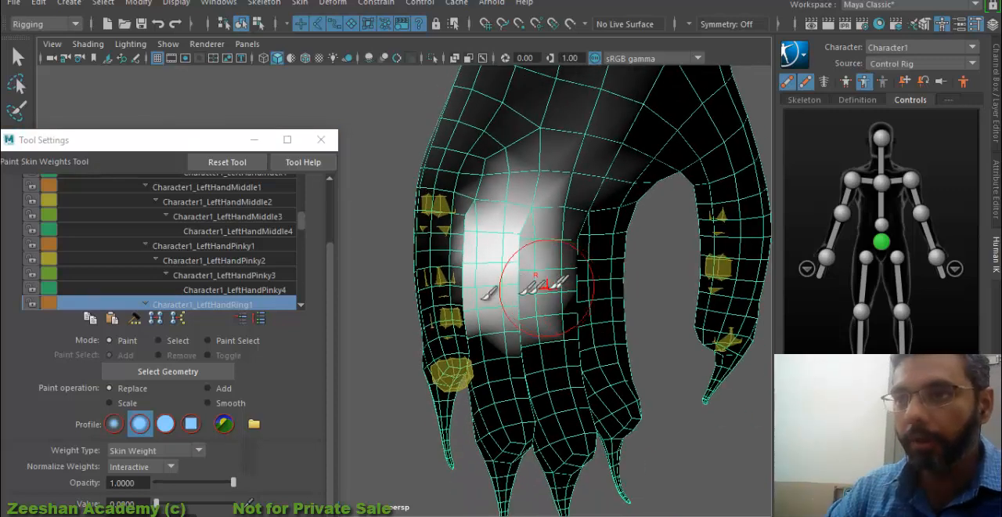
left_click_drag(623, 268, 586, 245, "alt")
middle_click_drag(586, 246, 539, 243, "alt")
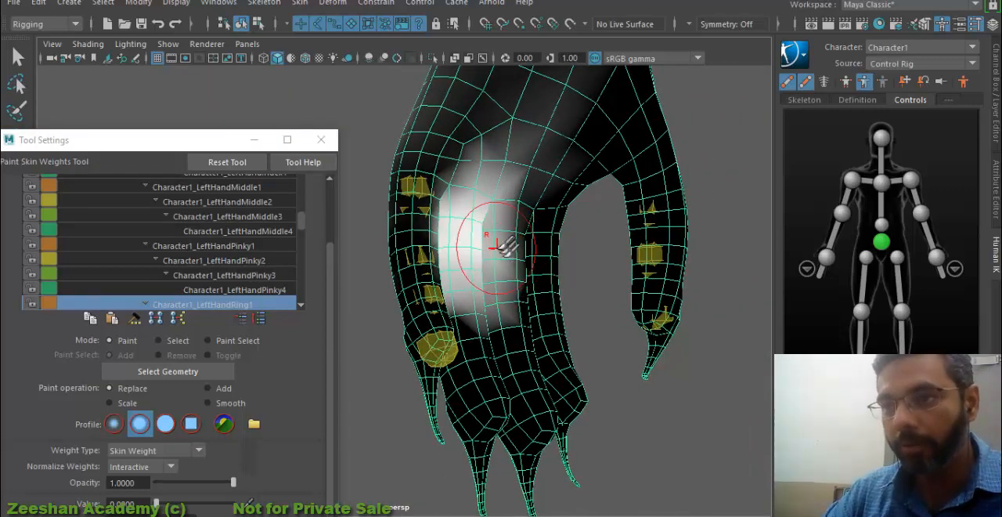
left_click_drag(540, 276, 476, 277, "alt")
right_click_drag(477, 277, 540, 274, "alt")
mouse_move(550, 298)
left_mouse_down()
mouse_move(551, 242)
mouse_move(500, 197)
left_mouse_up()
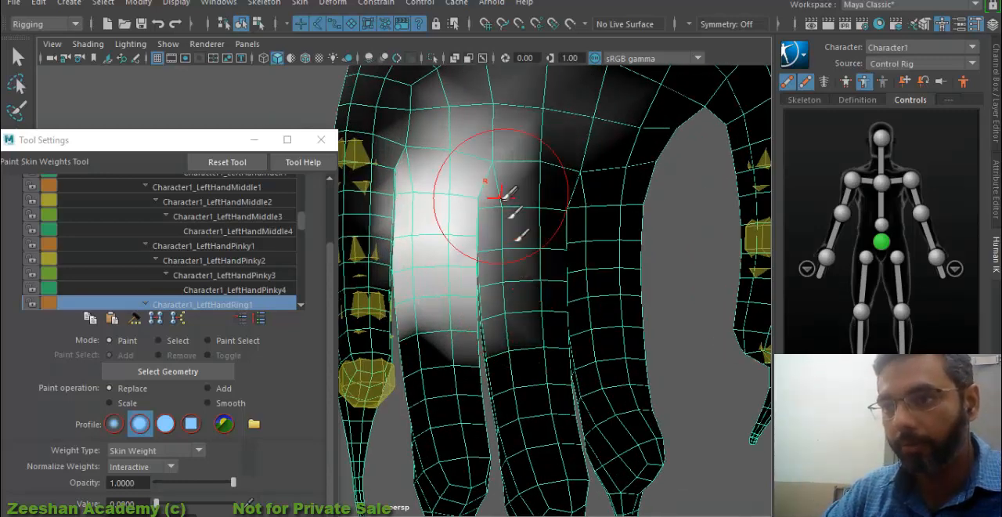
mouse_move(505, 363)
left_mouse_down()
mouse_move(497, 213)
mouse_move(503, 366)
left_mouse_up()
- Paint value 0 for Character1_LeftHandRing1 across the hand above the knuckles, the wrist and the lower forearm
right_click_drag(619, 158, 578, 161, "alt")
middle_click_drag(579, 163, 580, 285, "alt")
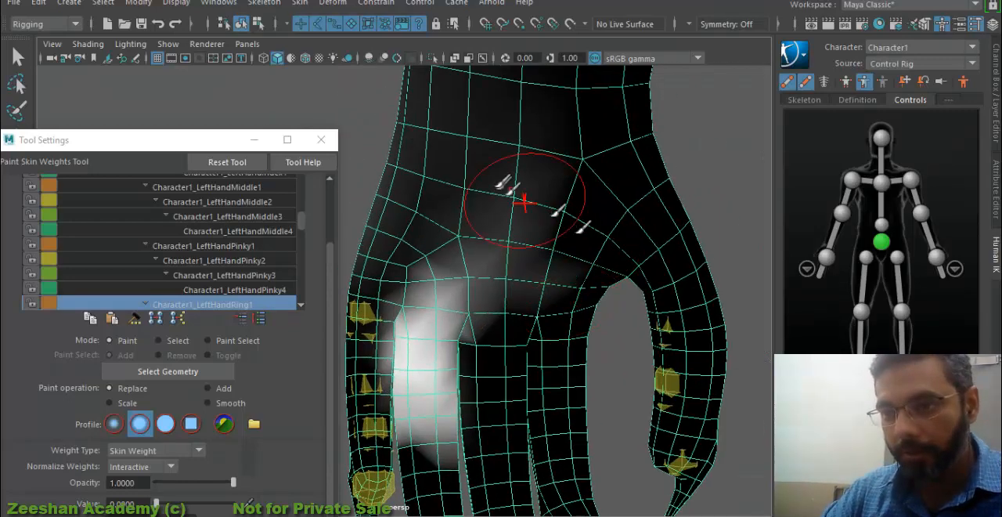
left_click_drag(523, 201, 479, 96)
mouse_move(488, 191)
left_mouse_down("alt")
mouse_move(543, 273)
mouse_move(470, 282)
left_mouse_up("alt")
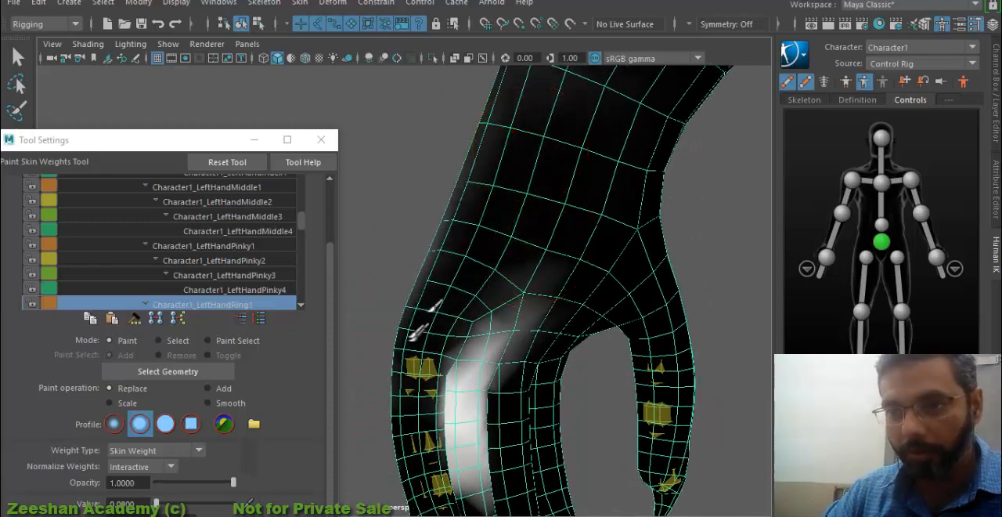
mouse_move(630, 282)
left_mouse_down("alt")
mouse_move(514, 228)
mouse_move(487, 188)
left_mouse_up("alt")
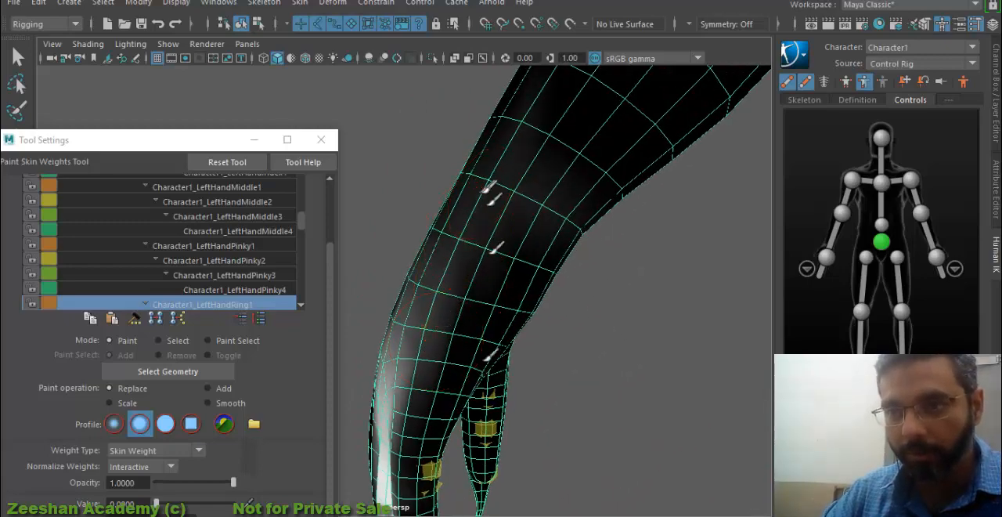
mouse_move(525, 133)
left_mouse_down()
mouse_move(464, 275)
mouse_move(543, 284)
left_mouse_up()
mouse_move(454, 149)
left_mouse_down()
mouse_move(347, 290)
mouse_move(398, 292)
mouse_move(579, 236)
left_mouse_up()
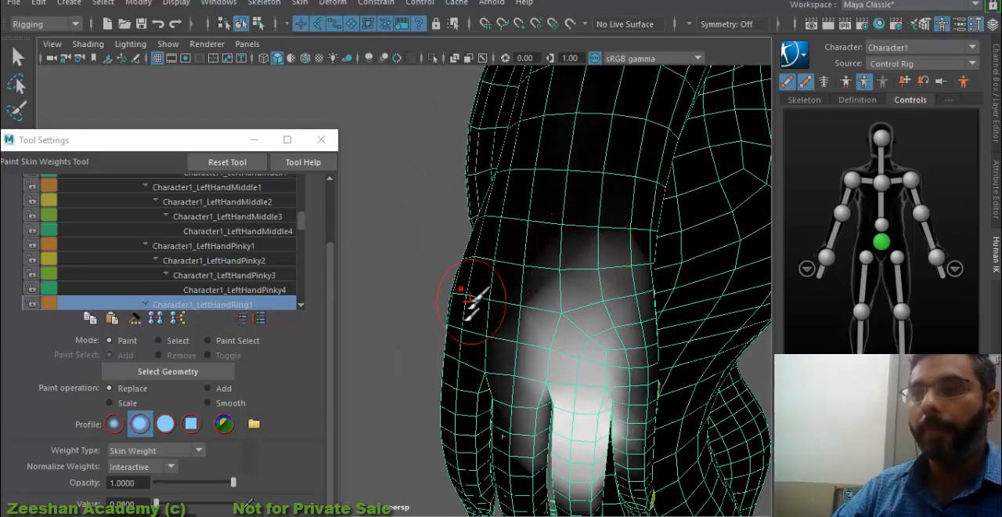
- Paint value 0 for Character1_LeftHandRing1 on the opposite side of the hand, over the middle finger and around the pinky's base
mouse_move(499, 454)
left_mouse_down()
mouse_move(520, 426)
mouse_move(526, 391)
left_mouse_up()
mouse_move(618, 207)
left_mouse_down()
mouse_move(664, 371)
mouse_move(615, 475)
mouse_move(593, 347)
mouse_move(666, 302)
left_mouse_up()
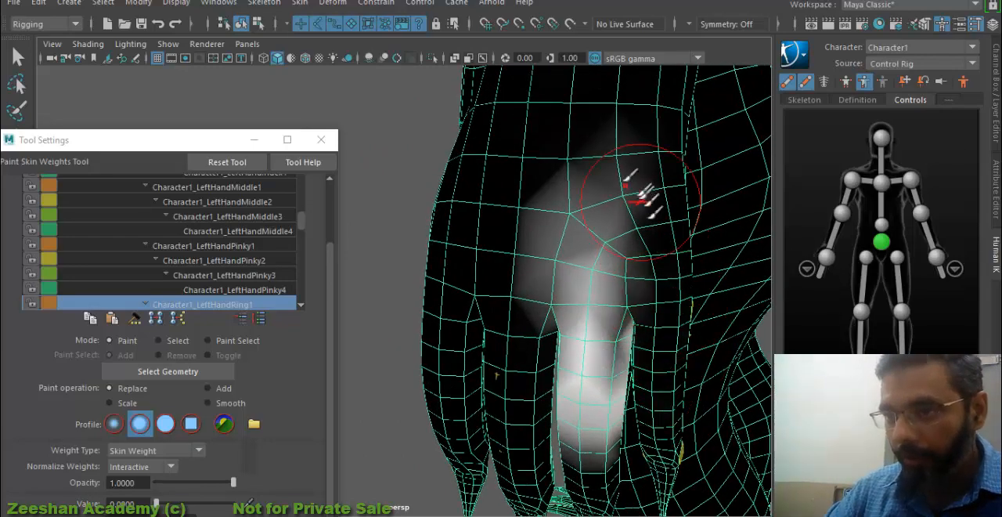
mouse_move(486, 368)
left_mouse_down("alt")
mouse_move(509, 242)
mouse_move(501, 360)
left_mouse_up("alt")
right_click_drag(618, 231, 345, 204, "alt")
left_click_drag(487, 223, 535, 79, "alt")
left_click_drag(420, 233, 556, 250, "alt")
mouse_move(681, 343)
right_mouse_down("alt")
mouse_move(513, 313)
mouse_move(626, 336)
right_mouse_up("alt")
middle_click_drag(626, 337, 496, 328, "alt")
left_click_drag(497, 329, 368, 313, "alt")
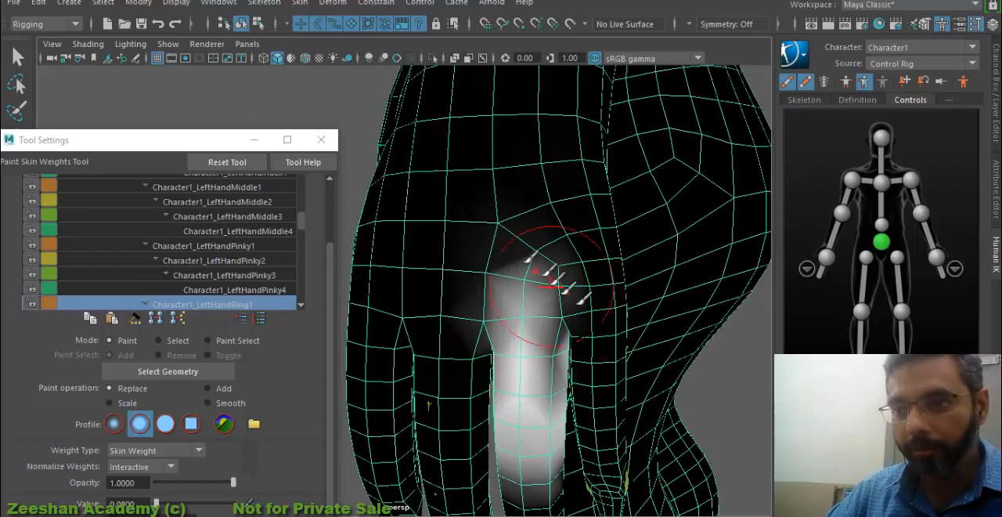
- Paint value 0 for Character1_LeftHandRing1 over the middle finger's knuckle area next to the ring finger's base
left_click_drag(454, 372, 252, 345, "alt")
mouse_move(391, 332)
left_mouse_down("alt")
mouse_move(372, 329)
mouse_move(381, 328)
left_mouse_up("alt")
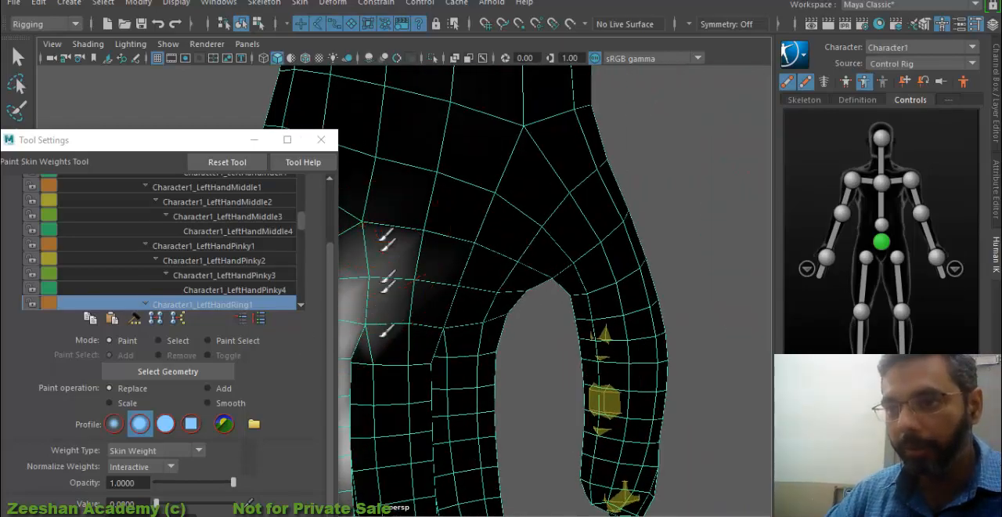
left_click_drag(382, 241, 382, 383)
left_click_drag(392, 329, 579, 293, "alt")
middle_click_drag(611, 281, 460, 330, "alt")
right_click_drag(697, 274, 631, 291, "alt")
left_click_drag(398, 291, 346, 289, "alt")
right_click_drag(347, 289, 469, 288, "alt")
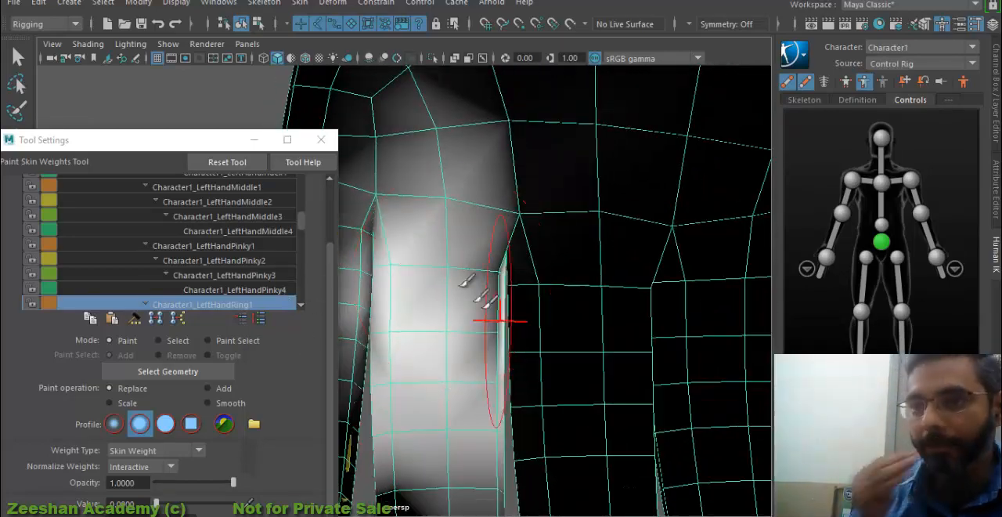
- Paint value 0 for Character1_LeftHandRing1 on the inner sides of the pinky and middle finger facing the ring finger
middle_click_drag(438, 296, 599, 297, "alt")
mouse_move(561, 296)
left_mouse_down("alt")
mouse_move(536, 295)
mouse_move(474, 380)
mouse_move(479, 369)
left_mouse_up("alt")
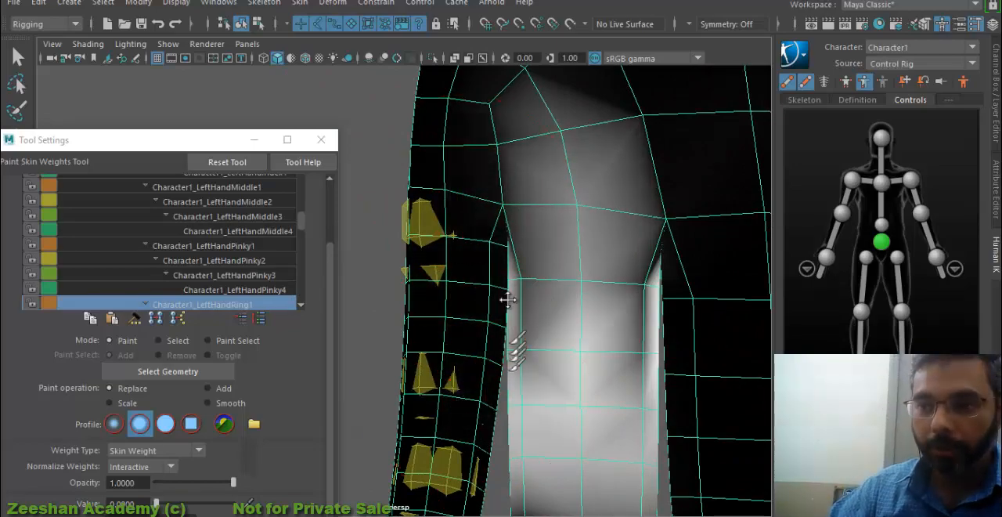
middle_click_drag(507, 300, 490, 176, "alt")
middle_click_drag(582, 253, 443, 353, "alt")
mouse_move(571, 309)
left_mouse_down("alt")
mouse_move(539, 317)
mouse_move(556, 311)
left_mouse_up("alt")
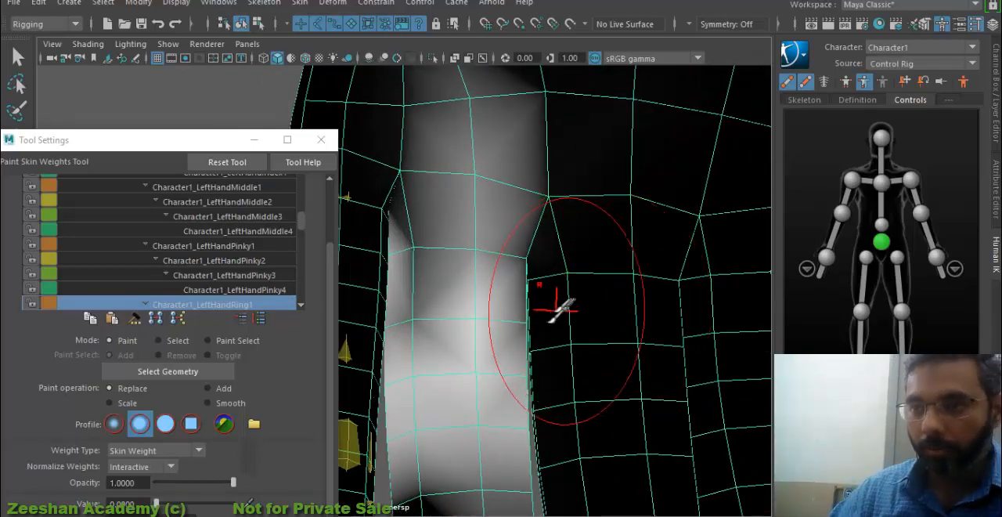
right_click_drag(457, 274, 396, 270, "alt")
left_click_drag(710, 291, 771, 295, "alt")
- Paint value 0 for Character1_LeftHandRing2 down the middle finger and along the pinky on both sides of the ring finger
scroll(259, 305, "down", 1)
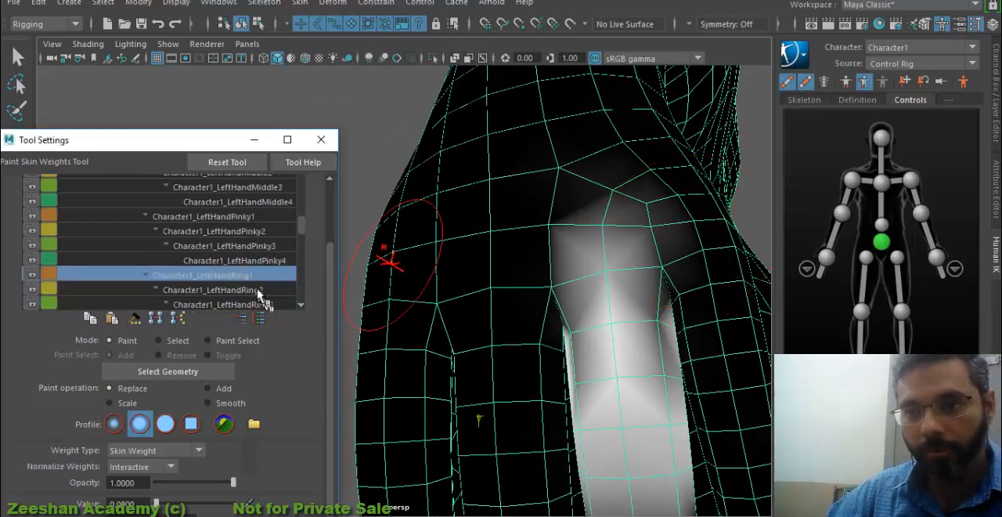
left_click(259, 292)
middle_click_drag(523, 337, 507, 228, "alt")
left_click_drag(508, 227, 534, 514)
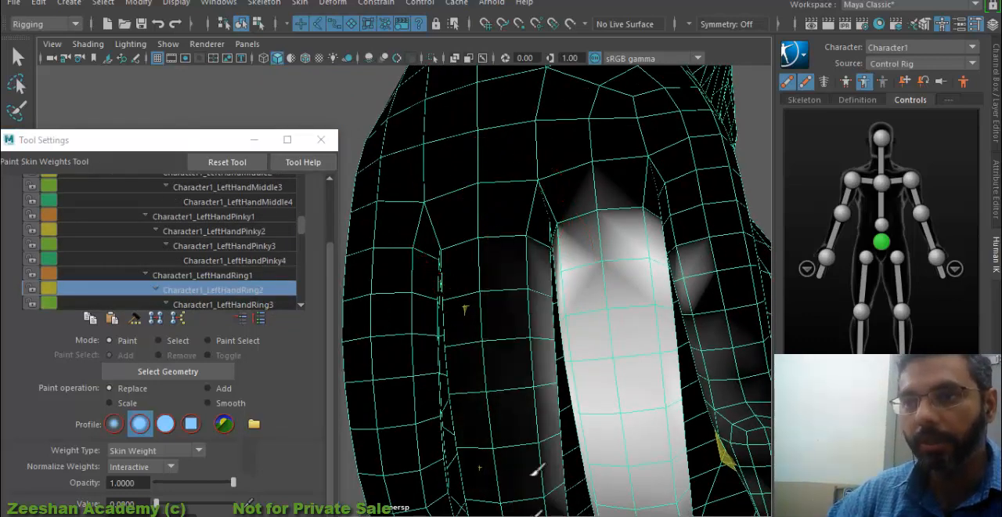
middle_click_drag(516, 337, 512, 251, "alt")
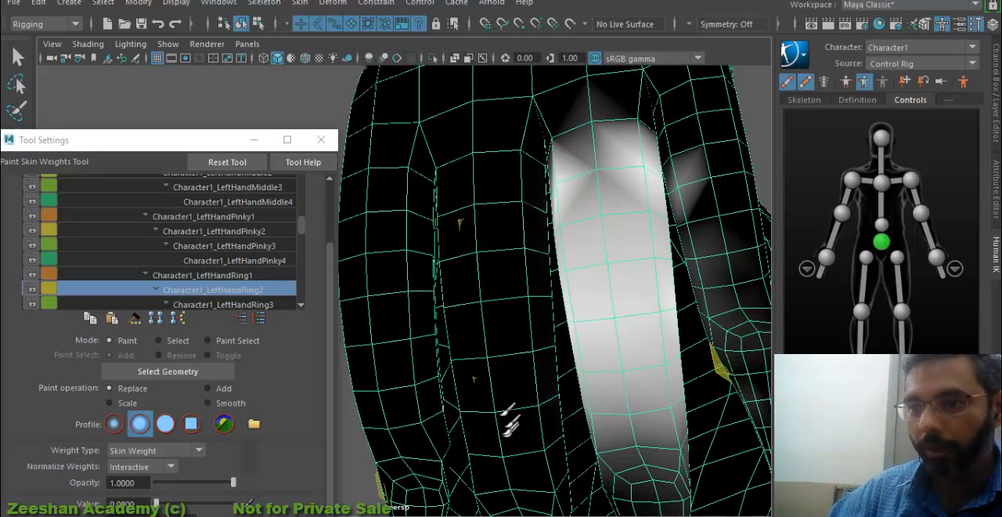
left_click_drag(691, 196, 753, 407)
scroll(753, 395, "down", 2)
middle_click_drag(754, 394, 595, 342, "alt")
scroll(595, 340, "up", 3)
mouse_move(595, 340)
left_mouse_down("alt")
mouse_move(525, 373)
mouse_move(587, 404)
left_mouse_up("alt")
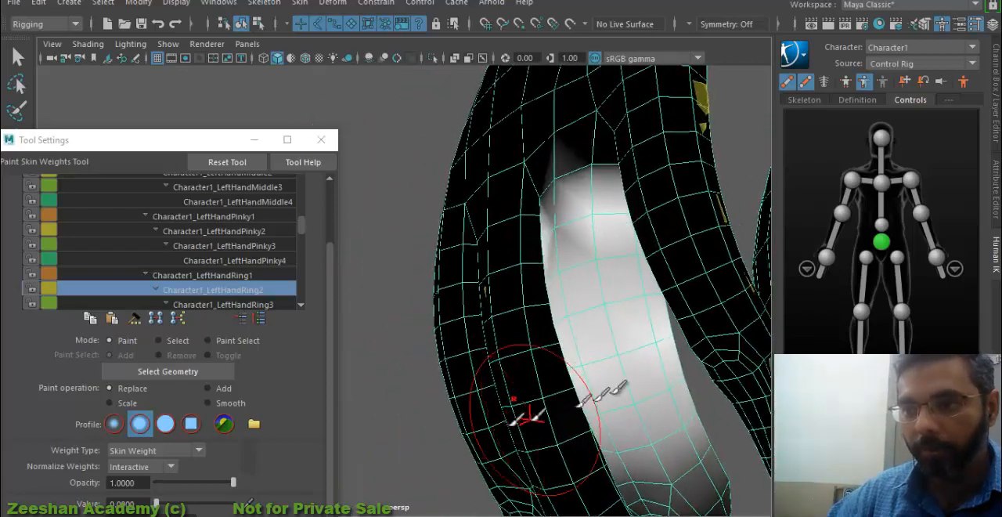
- Paint value 0 for Character1_LeftHandRing2 on the opposite side of the middle finger and the pinky's inner edge
scroll(586, 403, "up", 3)
middle_click_drag(586, 403, 465, 416, "alt")
left_click_drag(451, 274, 472, 468)
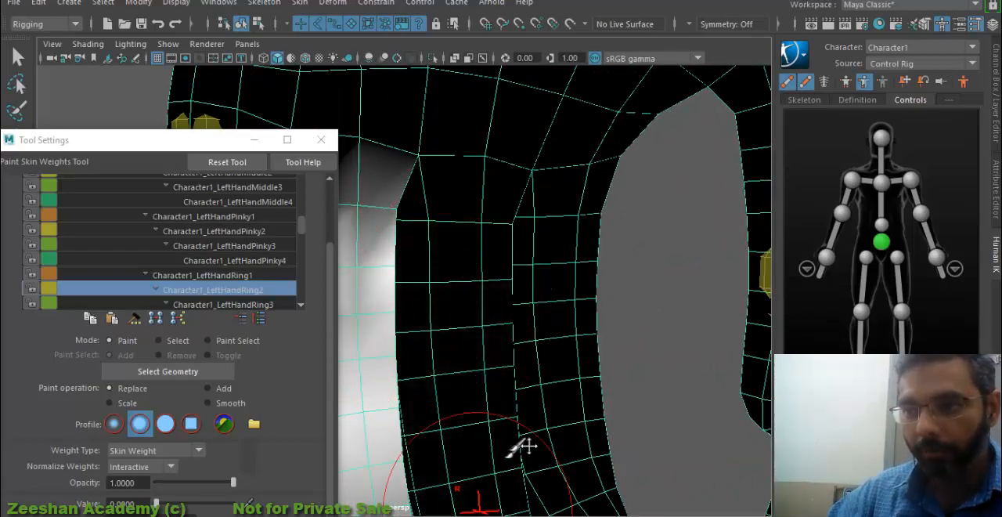
middle_click_drag(529, 446, 648, 442, "alt")
left_click_drag(648, 442, 451, 377, "alt")
middle_click_drag(451, 378, 666, 380, "alt")
left_click_drag(666, 380, 629, 345, "alt")
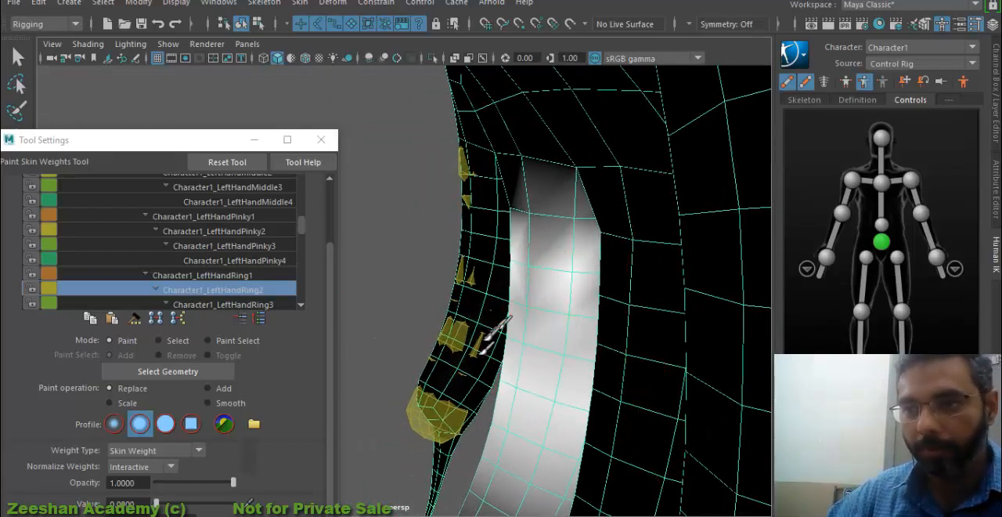
- Paint value 0 for Character1_LeftHandRing3 on the pinky tip and down the lower middle finger
left_click(252, 305)
left_click_drag(577, 336, 618, 327, "alt")
middle_click_drag(618, 326, 552, 190, "alt")
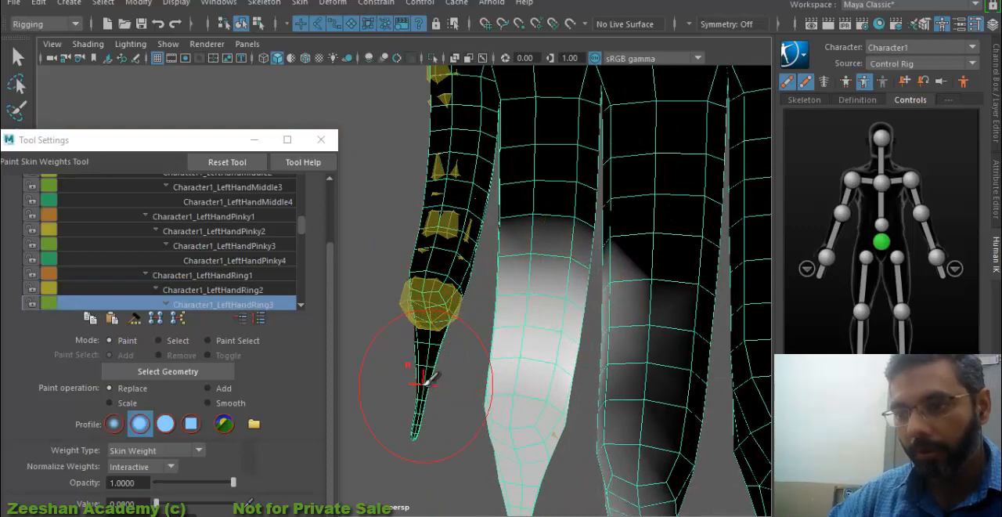
mouse_move(659, 302)
left_mouse_down("alt")
mouse_move(538, 292)
mouse_move(578, 288)
left_mouse_up("alt")
mouse_move(492, 335)
left_mouse_down()
mouse_move(512, 411)
mouse_move(528, 422)
mouse_move(504, 423)
left_mouse_up()
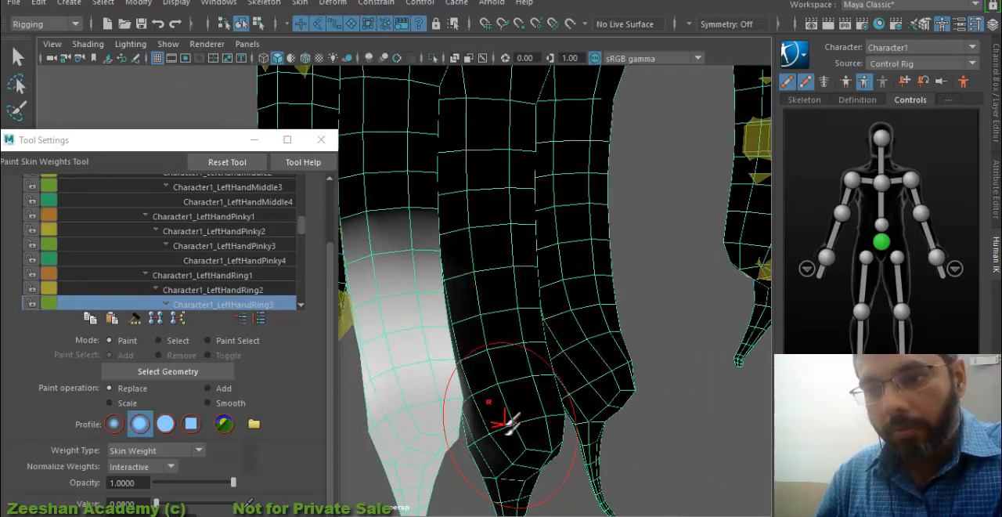
- Paint value 0 for Character1_LeftHandRing3 on the opposite side of the middle finger and over the pinky's claw
mouse_move(452, 301)
left_mouse_down()
mouse_move(473, 229)
mouse_move(636, 305)
left_mouse_up()
mouse_move(443, 301)
left_mouse_down()
mouse_move(444, 422)
mouse_move(517, 301)
mouse_move(507, 352)
left_mouse_up()
left_click_drag(413, 285, 458, 464)
left_click_drag(439, 380, 447, 485)
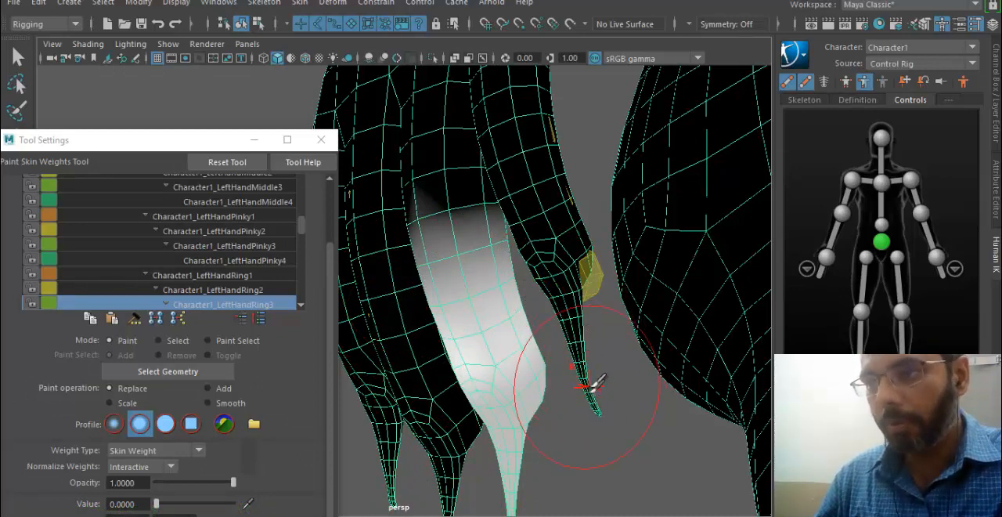
left_click_drag(603, 427, 588, 332, "alt")
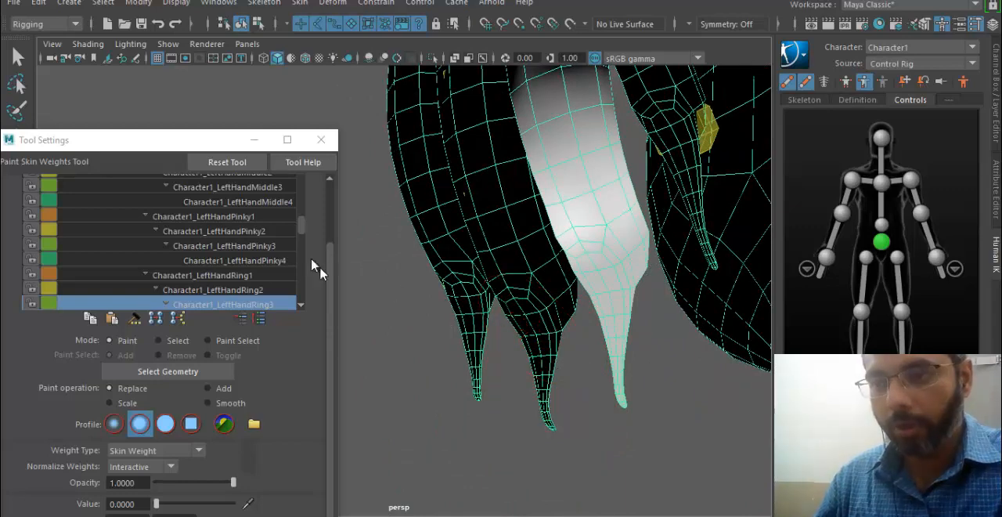
- Paint value 0 for Character1_LeftHandRing4 over the middle finger's end and claw
scroll(247, 282, "down", 2)
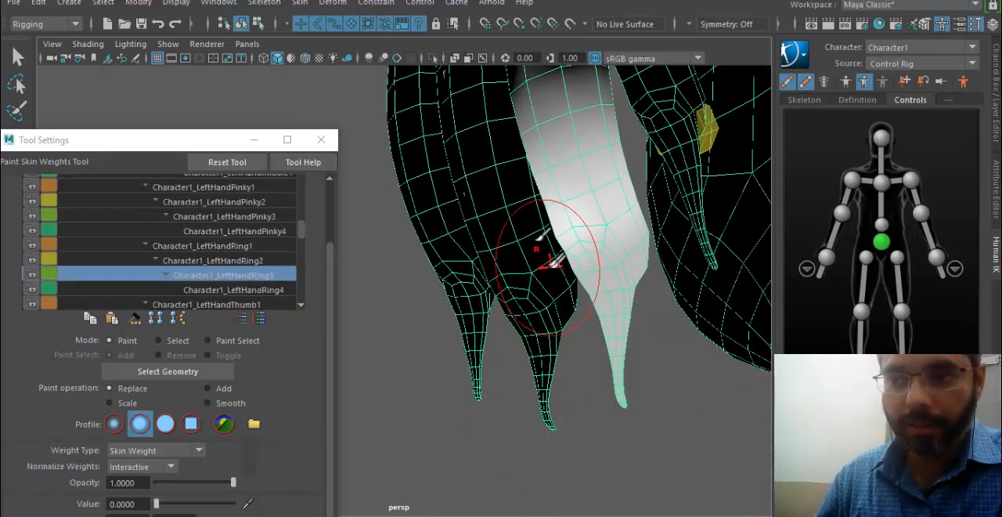
middle_click_drag(640, 217, 629, 255, "alt")
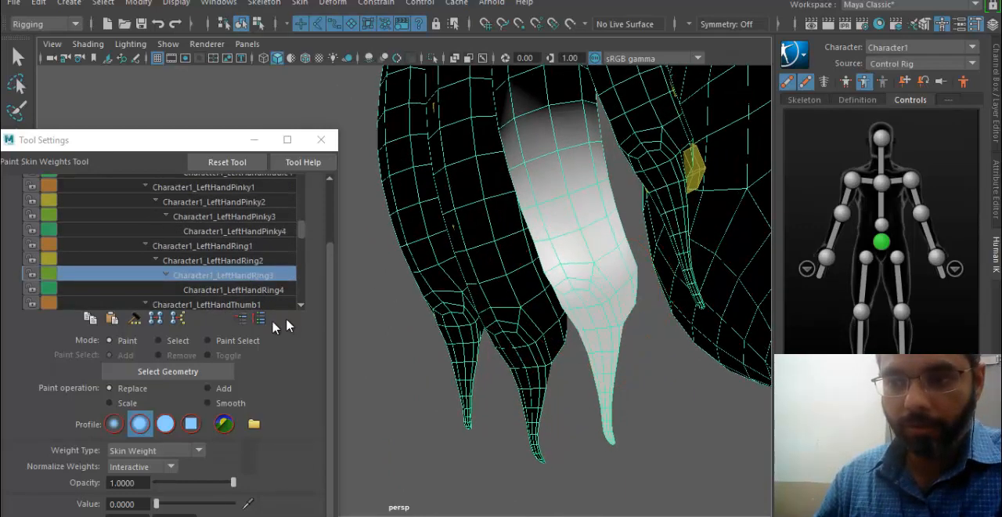
left_click(235, 290)
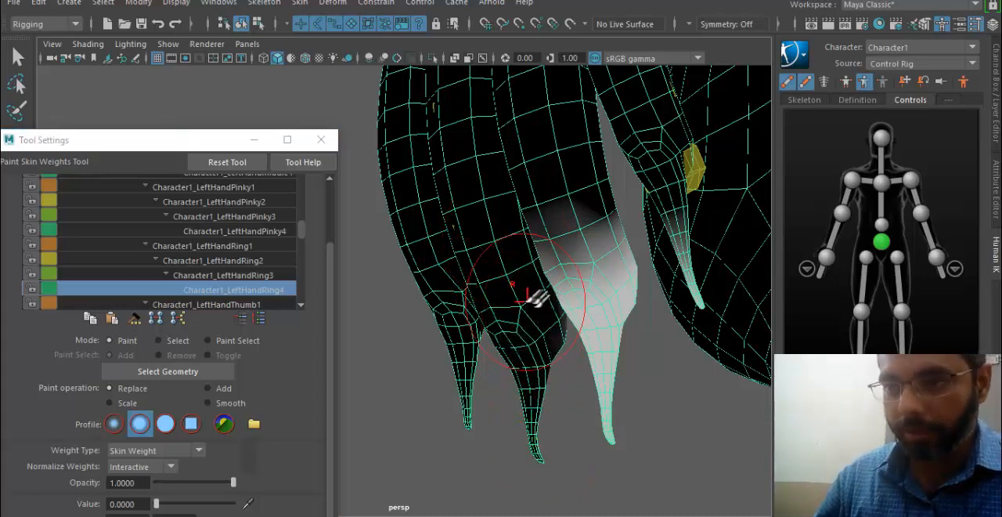
mouse_move(540, 368)
left_mouse_down("alt")
mouse_move(335, 375)
mouse_move(503, 280)
left_mouse_up("alt")
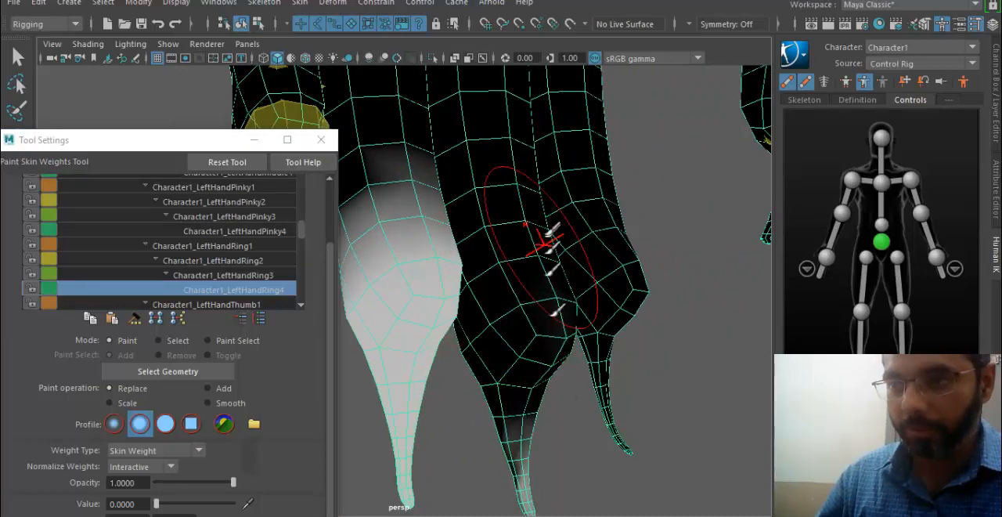
left_click_drag(535, 492, 529, 501)
left_click_drag(529, 470, 515, 398, "alt")
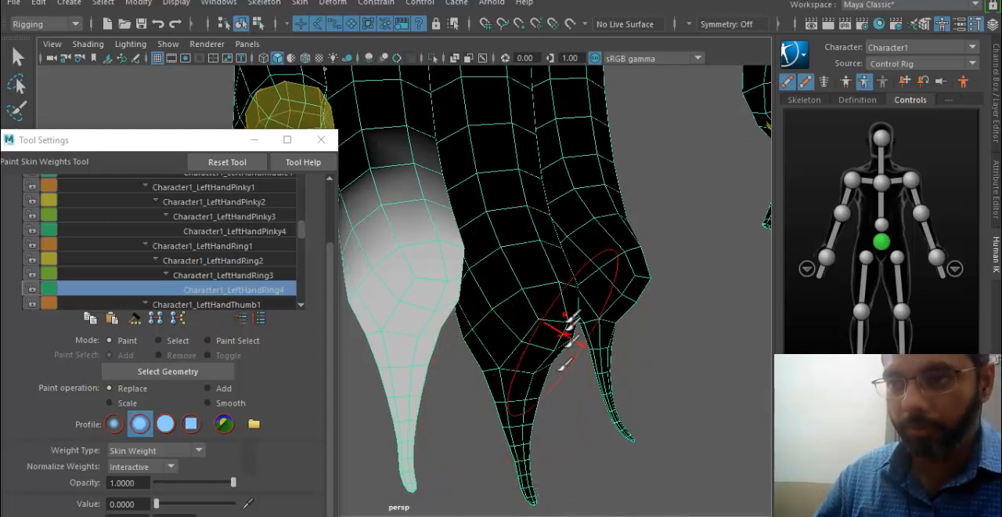
- Paint value 0 for Character1_LeftHandRing4 around the pinky's end and claw
scroll(566, 329, "down", 3)
middle_click_drag(480, 332, 553, 374, "alt")
mouse_move(553, 374)
left_mouse_down("alt")
mouse_move(577, 398)
mouse_move(504, 339)
left_mouse_up("alt")
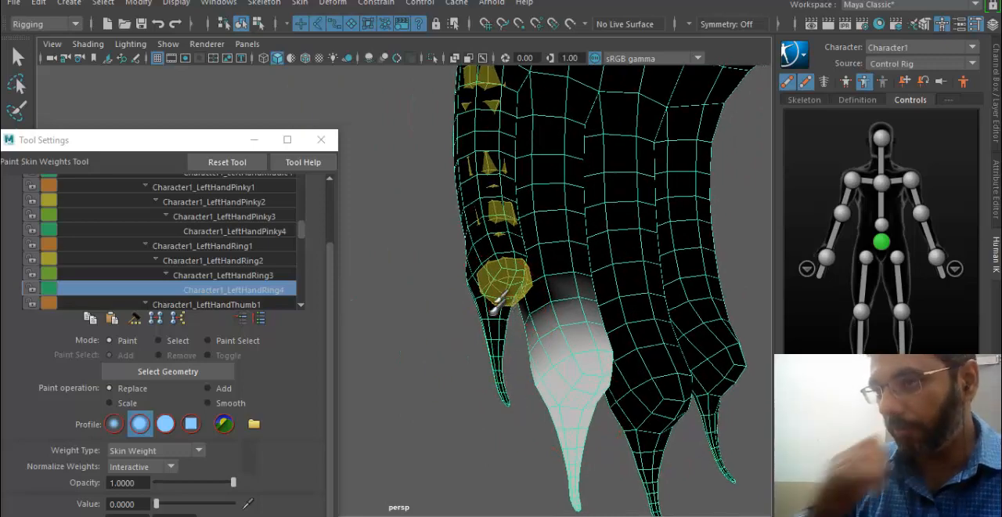
left_click_drag(493, 251, 409, 284, "alt")
middle_click_drag(409, 284, 593, 236, "alt")
left_click_drag(594, 236, 557, 241, "alt")
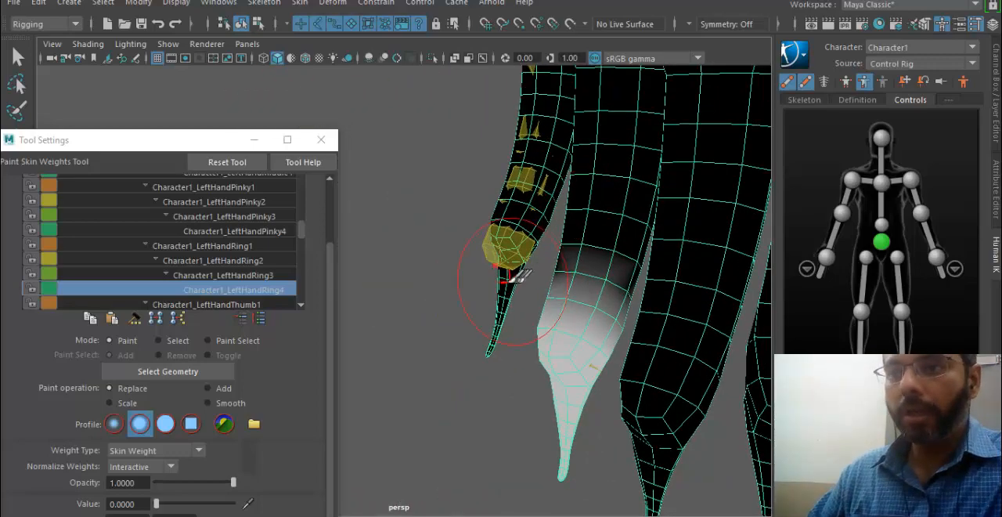
left_click_drag(509, 279, 369, 280, "alt")
middle_click_drag(369, 280, 702, 360, "alt")
mouse_move(703, 360)
left_mouse_down("alt")
mouse_move(477, 304)
mouse_move(529, 296)
left_mouse_up("alt")
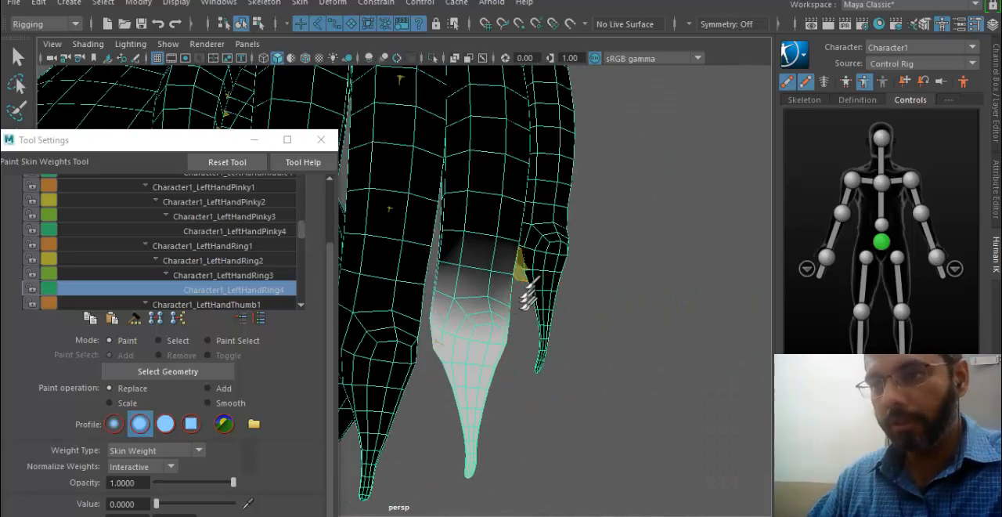
- Paint value 0 for Character1_LeftHandThumb1 along the left forearm down to the wrist
left_click(235, 304)
scroll(611, 274, "up", 3)
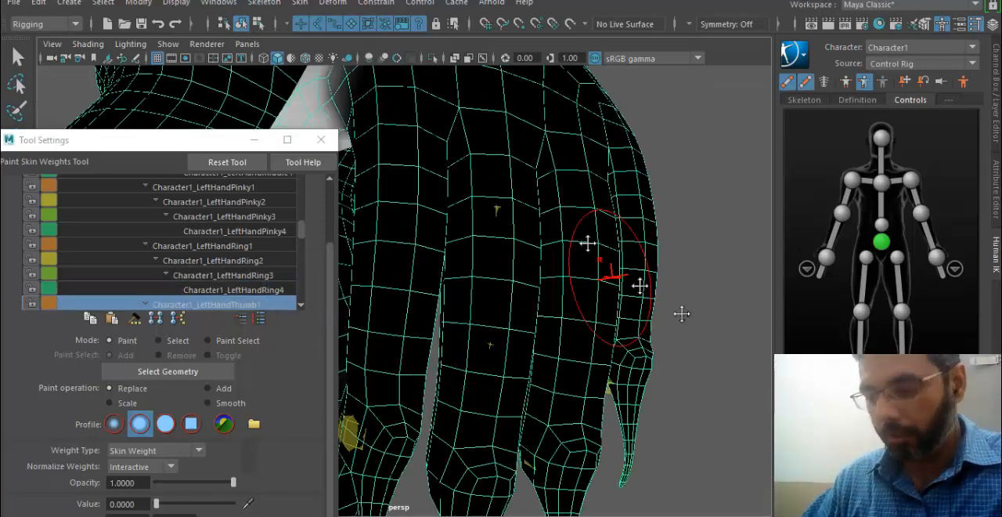
middle_click_drag(682, 314, 752, 391, "alt")
left_click_drag(600, 318, 615, 204, "alt")
mouse_move(614, 168)
left_mouse_down()
mouse_move(611, 345)
mouse_move(589, 313)
left_mouse_up()
middle_click_drag(607, 289, 614, 482, "alt")
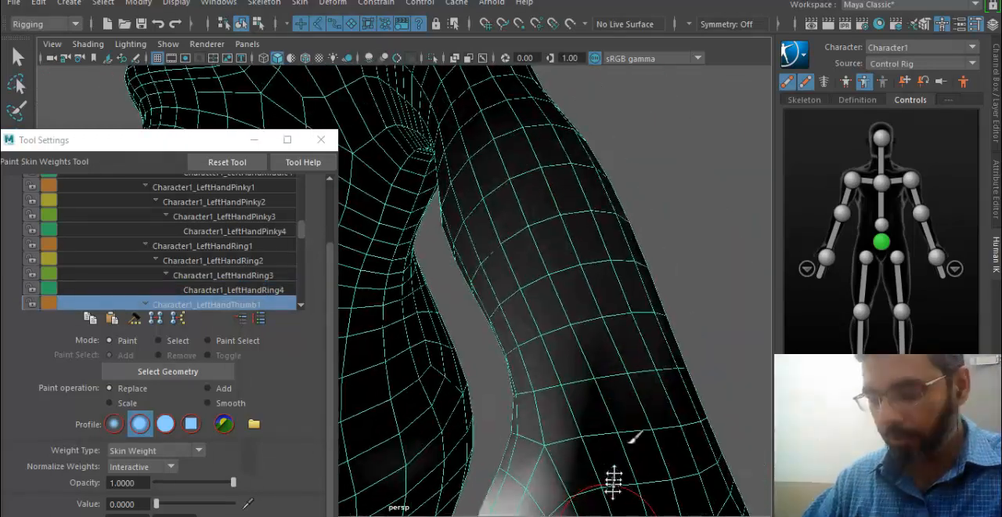
left_click_drag(614, 481, 619, 458, "alt")
mouse_move(626, 384)
left_mouse_down()
mouse_move(586, 159)
mouse_move(609, 395)
left_mouse_up()
left_click_drag(500, 157, 586, 446)
mouse_move(451, 135)
left_mouse_down()
mouse_move(559, 357)
mouse_move(423, 156)
left_mouse_up()
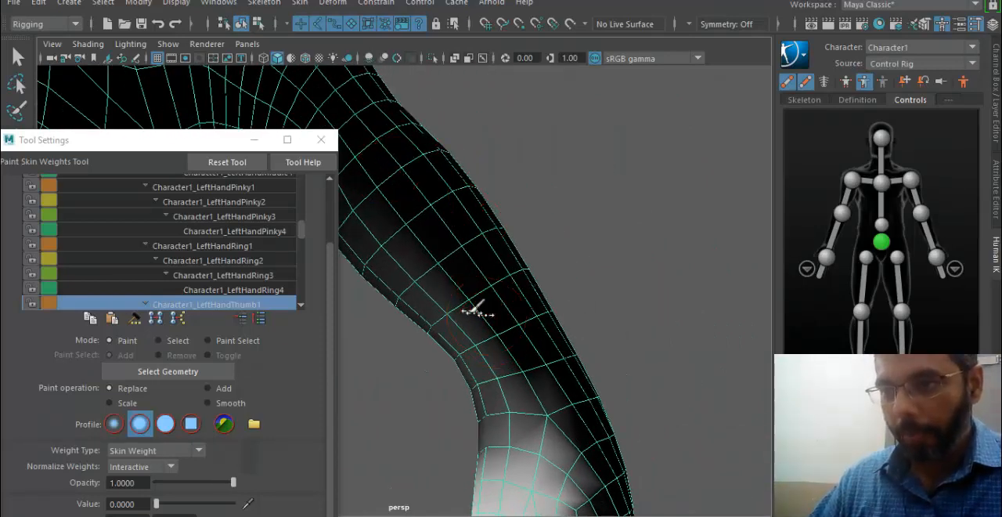
middle_click_drag(467, 256, 610, 265, "alt")
mouse_move(603, 270)
left_mouse_down()
mouse_move(477, 257)
mouse_move(556, 337)
mouse_move(615, 312)
left_mouse_up()
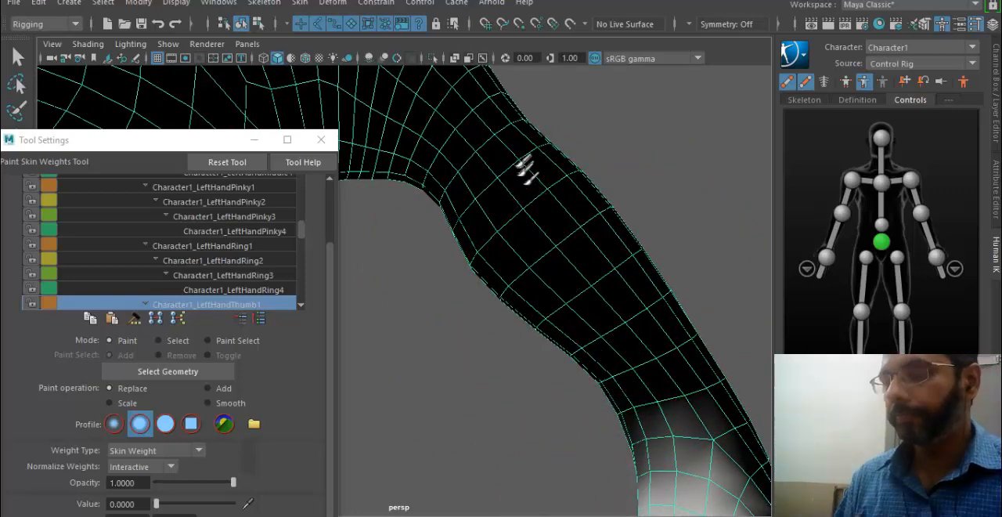
- Paint value 0 for Character1_LeftHandThumb1 around the wrist and over the index finger's base
left_click_drag(570, 367, 468, 370, "alt")
middle_click_drag(513, 311, 586, 235, "alt")
left_click_drag(586, 235, 520, 244, "alt")
mouse_move(548, 161)
left_mouse_down("alt")
mouse_move(586, 329)
mouse_move(577, 332)
mouse_move(544, 458)
mouse_move(627, 433)
left_mouse_up("alt")
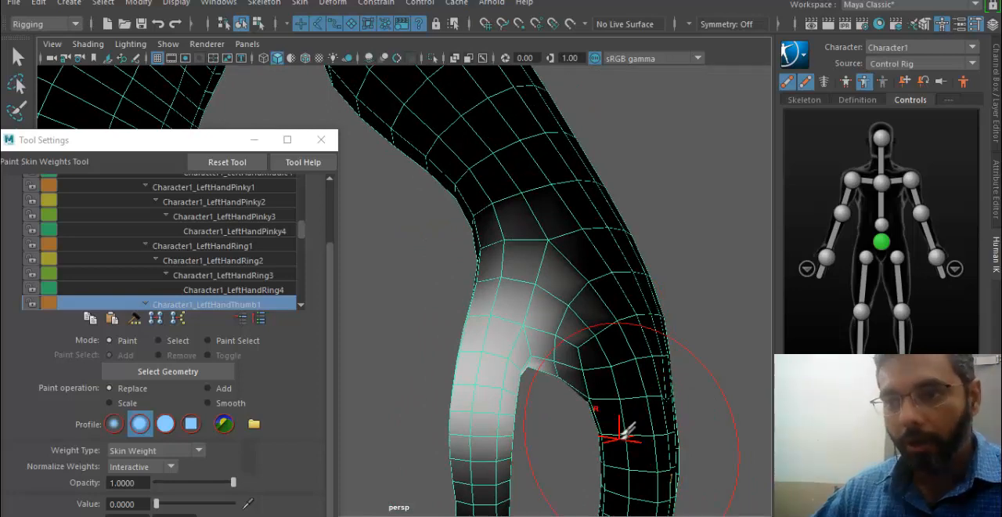
left_click_drag(628, 428, 646, 317, "alt")
left_click_drag(540, 322, 621, 270, "alt")
scroll(256, 278, "down", 2)
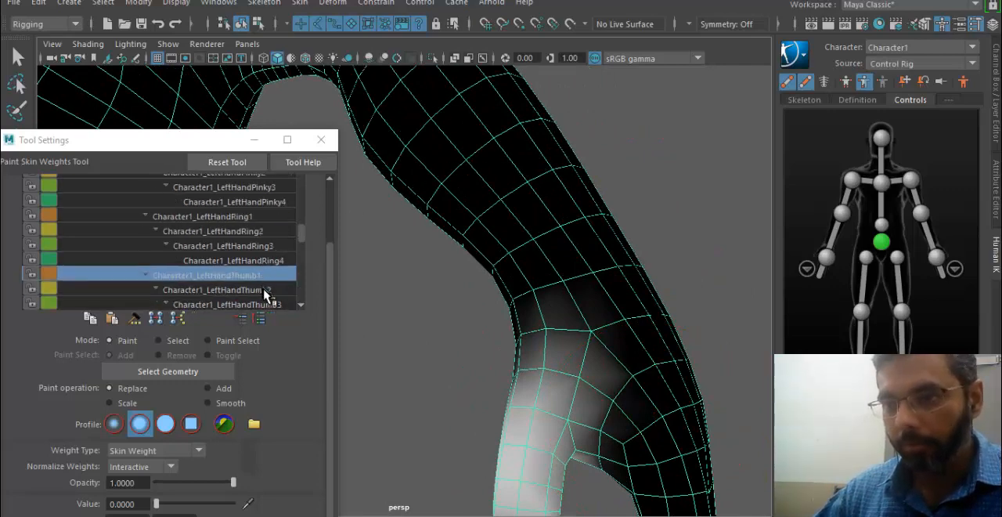
- Paint value 0 for Character1_LeftHandThumb2 over the back of the left hand and the index finger's base
left_click(264, 289)
left_click_drag(671, 244, 459, 152, "alt")
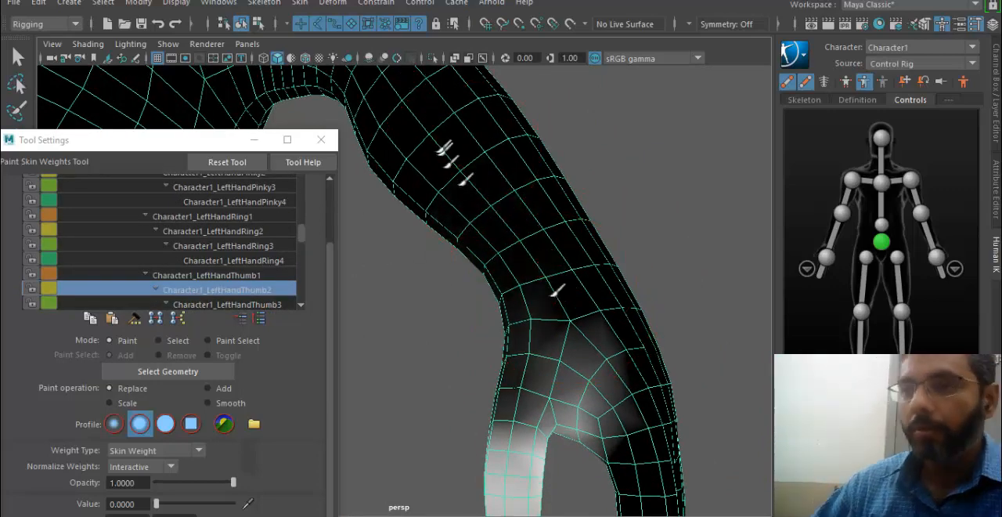
left_click_drag(556, 294, 663, 424)
left_click_drag(649, 325, 664, 399)
mouse_move(517, 317)
left_mouse_down("alt")
mouse_move(483, 317)
mouse_move(487, 216)
left_mouse_up("alt")
mouse_move(488, 210)
left_mouse_down()
mouse_move(558, 503)
mouse_move(501, 446)
left_mouse_up()
mouse_move(694, 411)
left_mouse_down("alt")
mouse_move(498, 333)
mouse_move(483, 290)
mouse_move(500, 333)
mouse_move(492, 409)
mouse_move(509, 248)
mouse_move(543, 352)
mouse_move(441, 368)
mouse_move(551, 275)
left_mouse_up("alt")
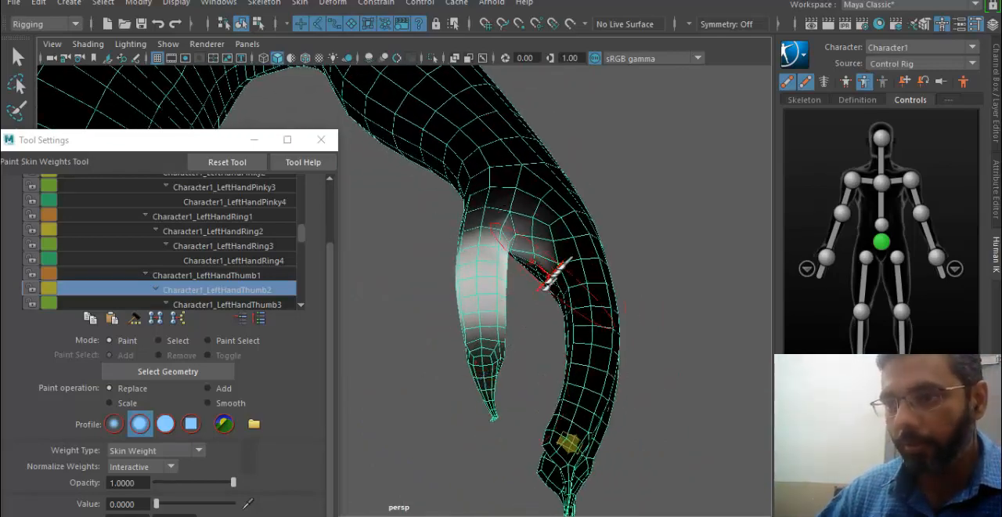
- Examine the Character1_LeftHandThumb3 and Character1_LeftHandThumb4 weights around the thumb and neighbouring fingers, and leave weight painting
left_click(268, 304)
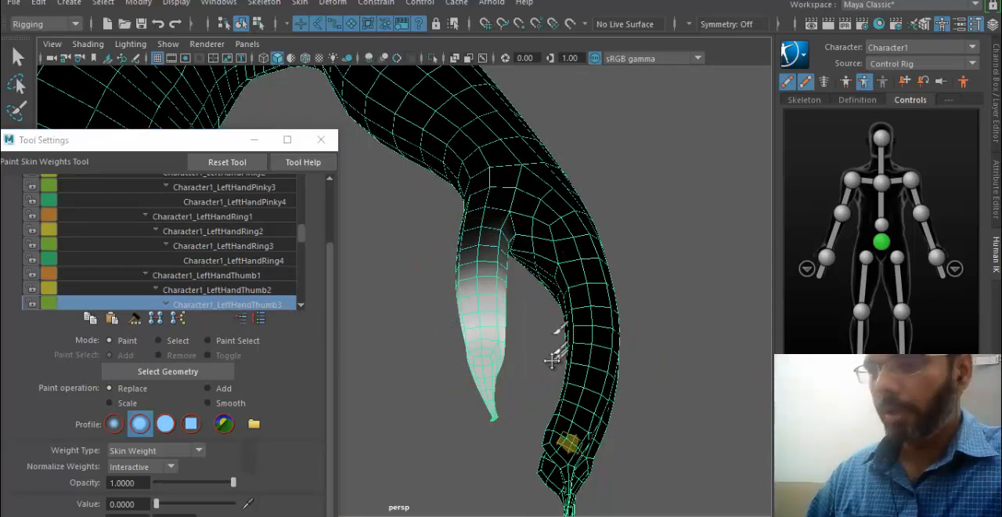
left_click_drag(568, 368, 606, 352, "alt")
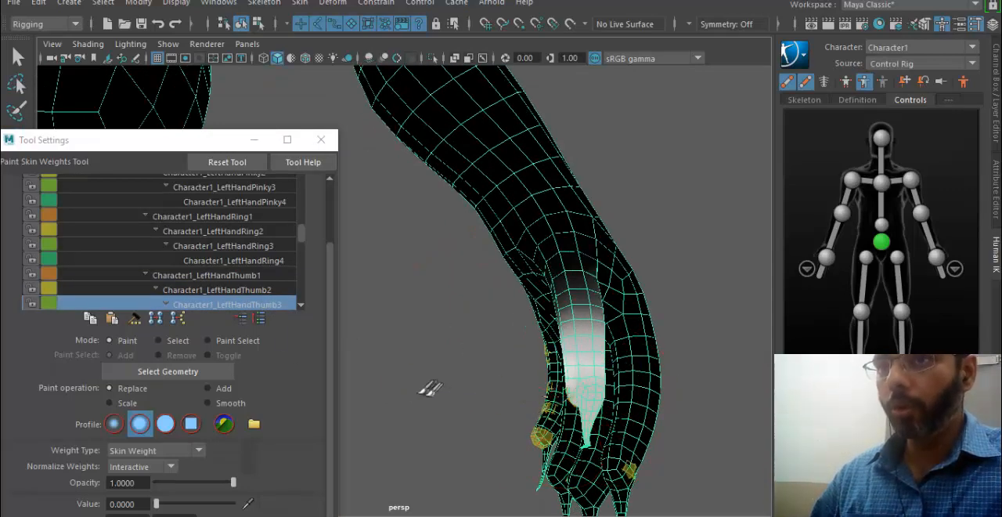
mouse_move(430, 388)
left_mouse_down("alt")
mouse_move(555, 399)
mouse_move(590, 390)
mouse_move(447, 321)
mouse_move(470, 344)
left_mouse_up("alt")
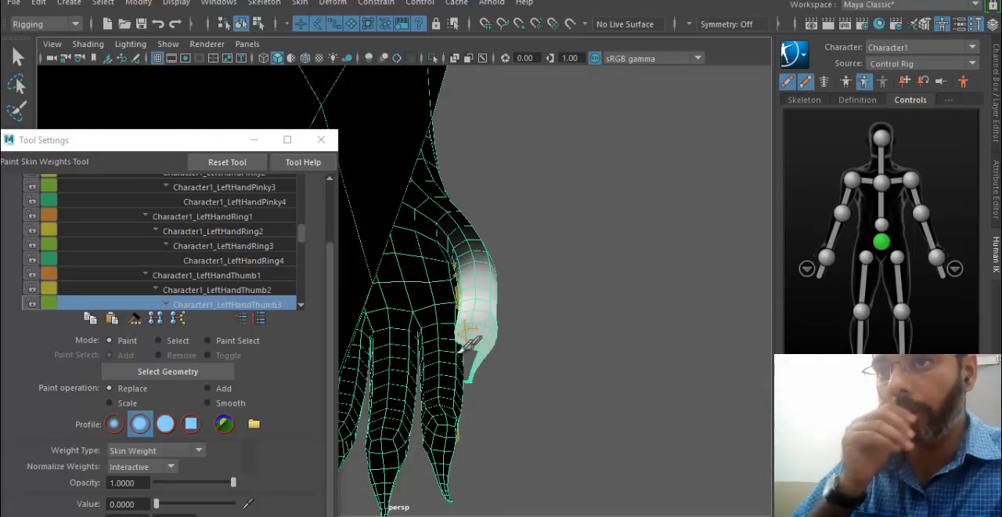
scroll(253, 287, "down", 2)
left_click(251, 289)
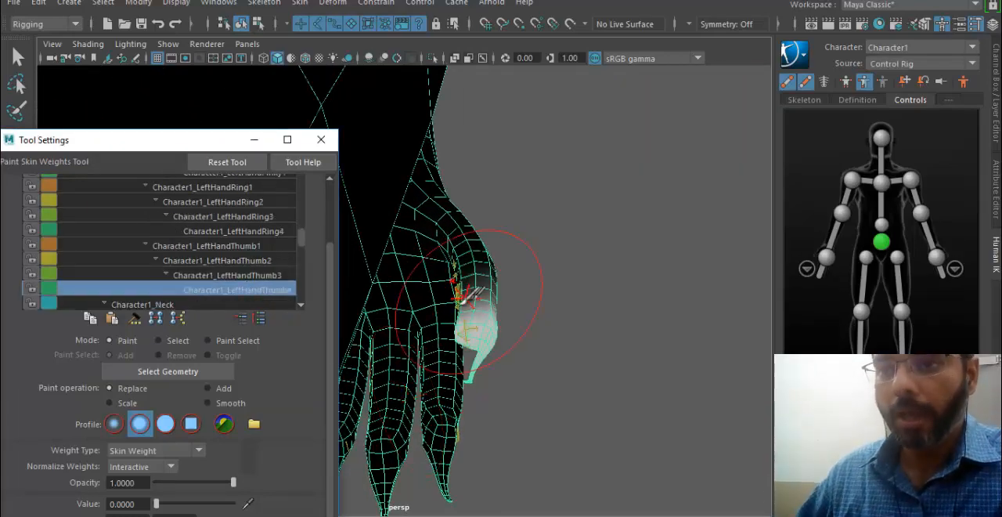
mouse_move(470, 296)
left_mouse_down("alt")
mouse_move(445, 414)
mouse_move(642, 431)
mouse_move(470, 425)
mouse_move(510, 296)
mouse_move(598, 407)
left_mouse_up("alt")
key("q")
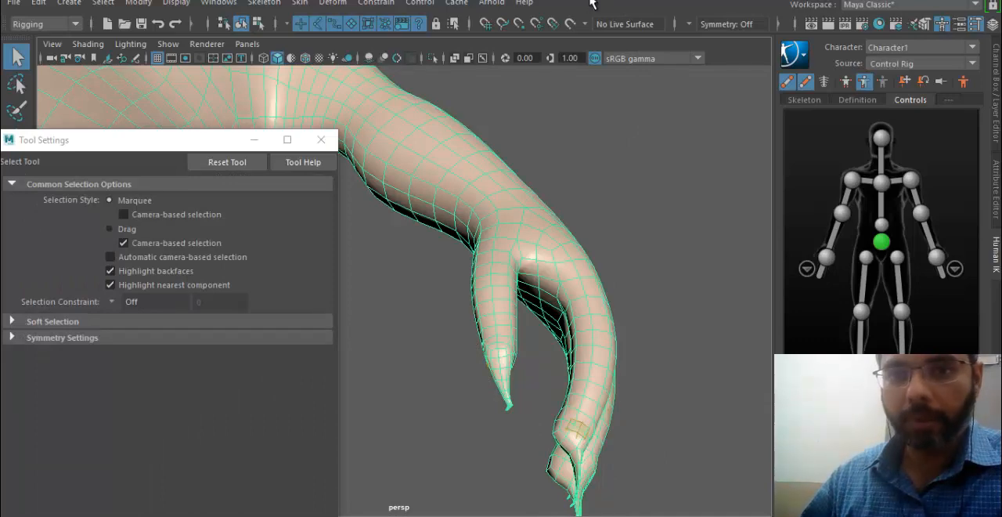
- Test the left arm's deformation by moving the left hand control, and undo the move
left_click_drag(640, 219, 946, 249, "alt")
left_click(938, 259)
right_click_drag(520, 255, 441, 264, "alt")
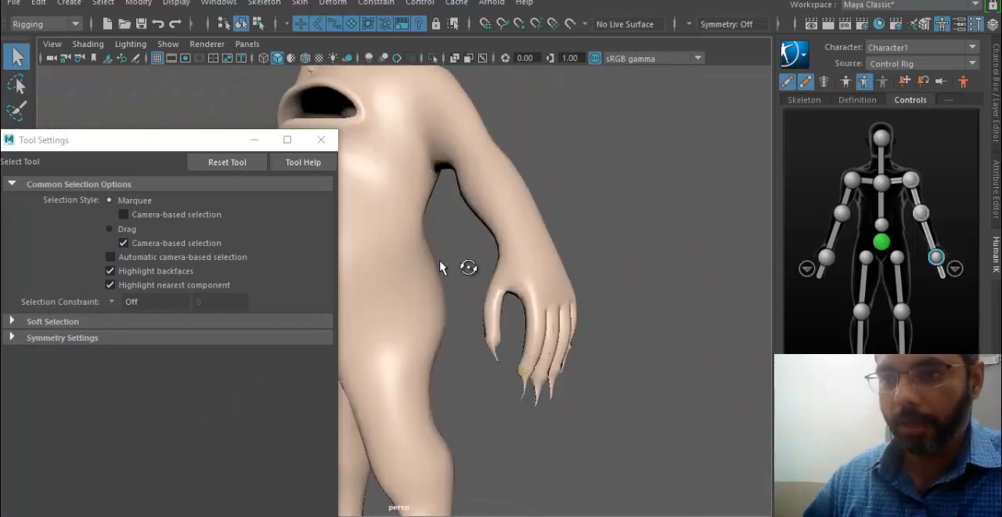
left_click_drag(442, 265, 477, 294, "alt")
key("w")
middle_click_drag(477, 293, 534, 338, "alt")
left_click_drag(609, 323, 545, 259)
key("ctrl+z")
- Open the detailed left-hand controls and move the index finger's control upward to curl the finger and test its deformation
middle_click_drag(693, 345, 609, 253, "alt")
scroll(609, 253, "up", 3)
left_click(955, 268)
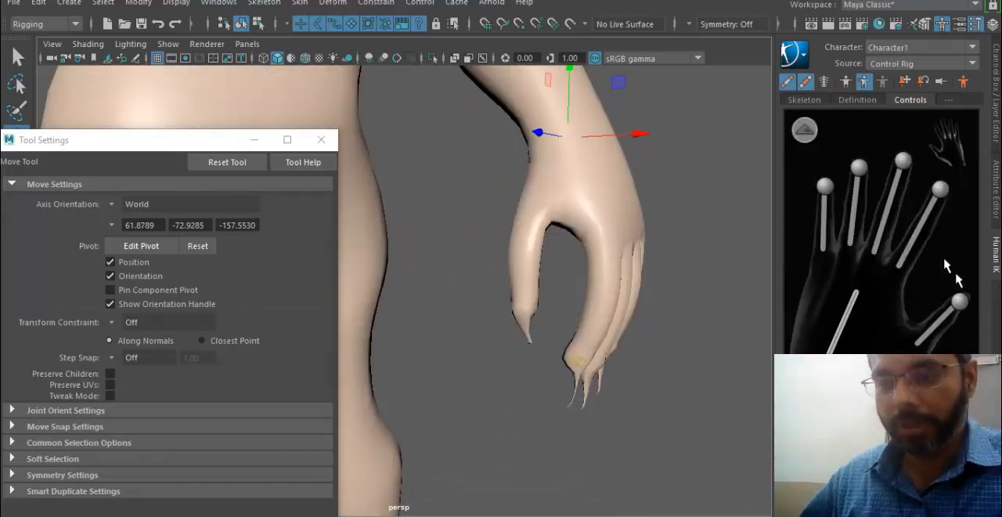
left_click(942, 188)
scroll(513, 359, "up", 2)
left_click_drag(627, 379, 614, 277)
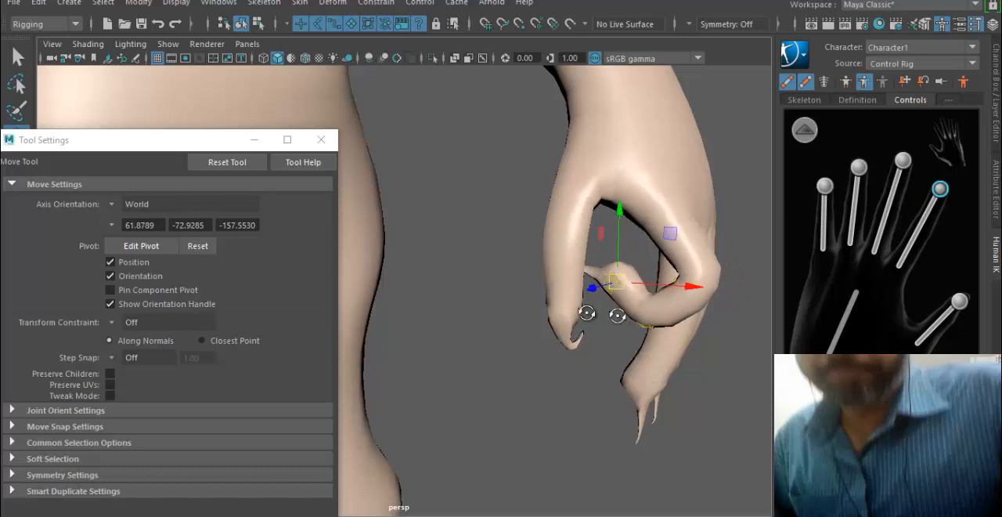
left_click_drag(587, 313, 629, 305, "alt")
left_click_drag(574, 248, 585, 288)
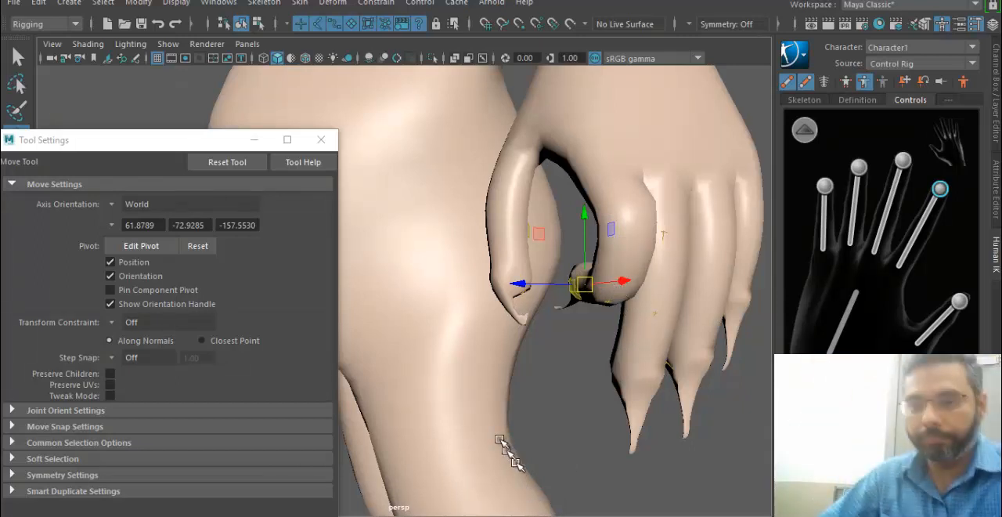
left_click(321, 140)
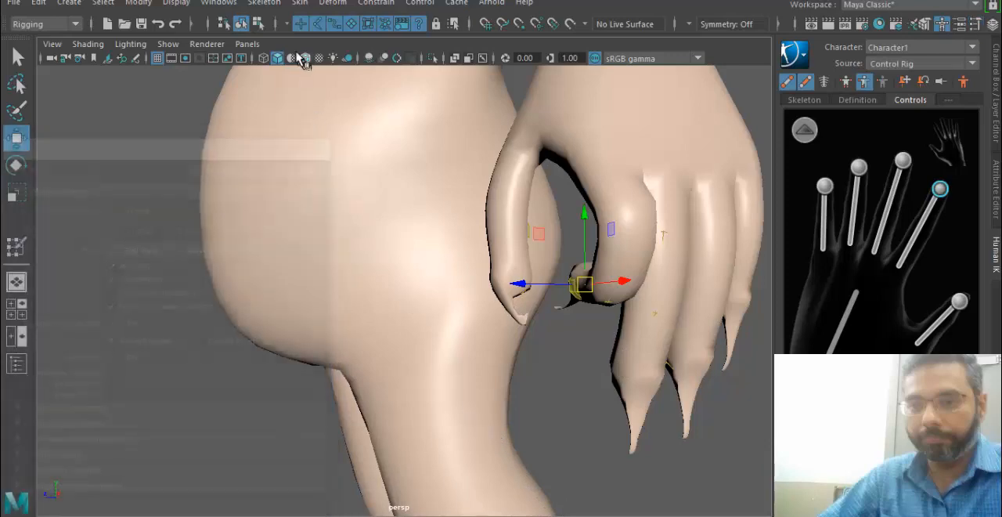
left_click(300, 3)
left_click(488, 110)
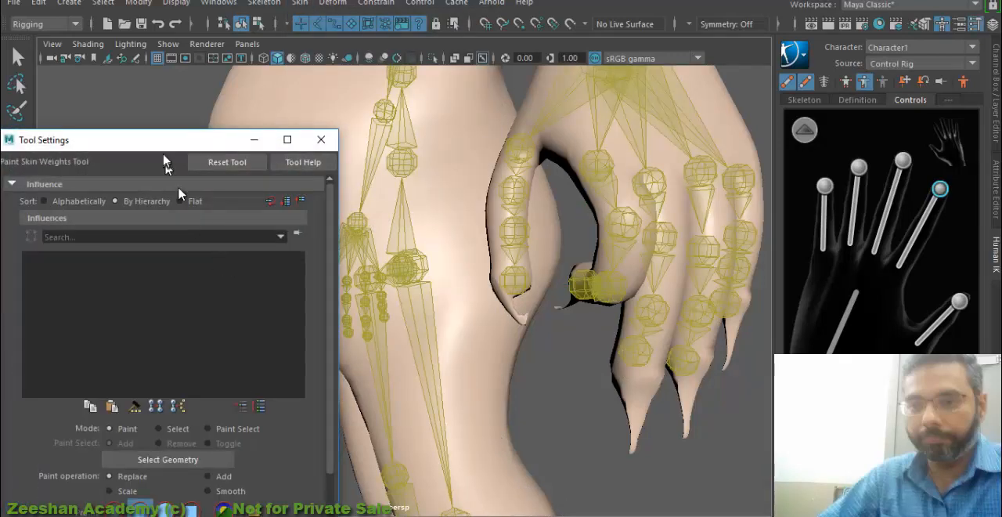
mouse_move(164, 152)
left_mouse_down()
mouse_move(206, 86)
mouse_move(207, 63)
left_mouse_up()
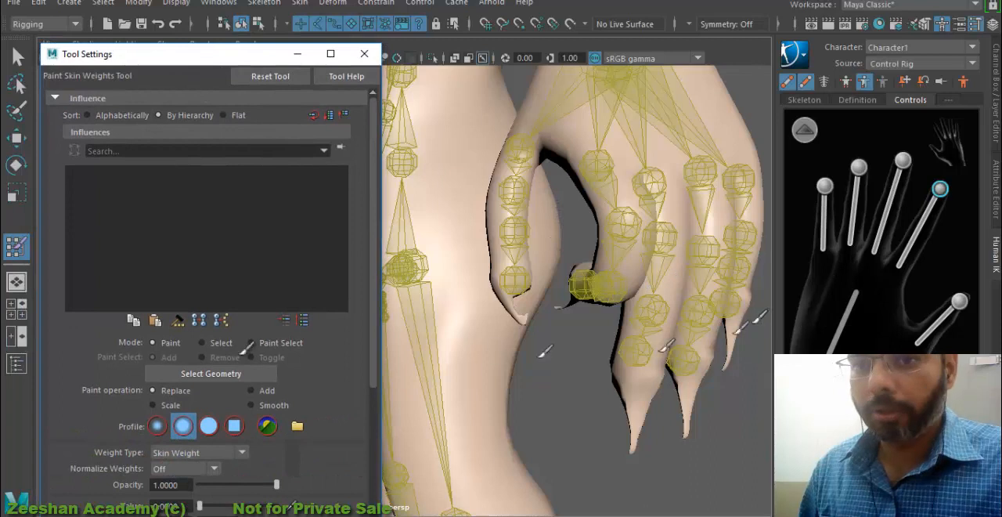
key("q")
- Return to the full-body controls, select the monster mesh and open the Paint Skin Weights settings for it
left_click(807, 136)
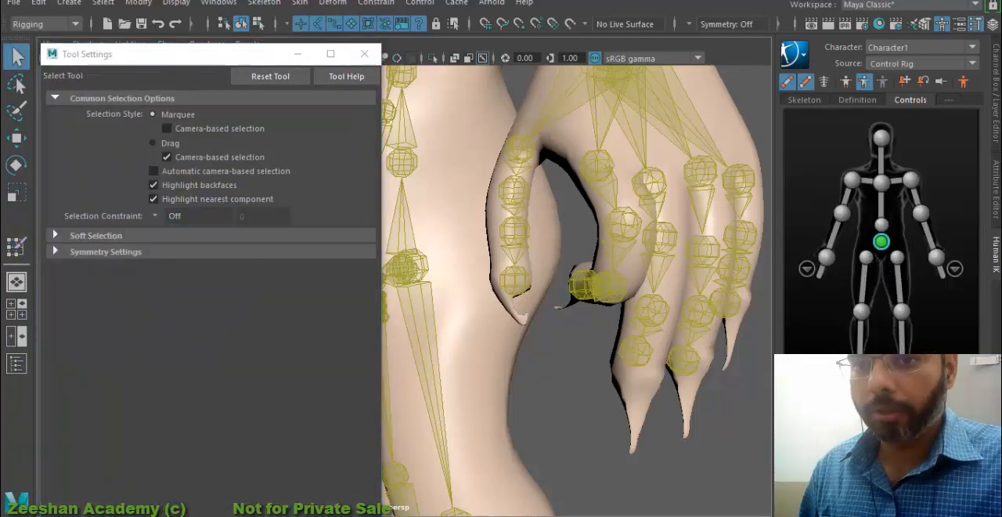
left_click(882, 242)
left_click(470, 167, "shift")
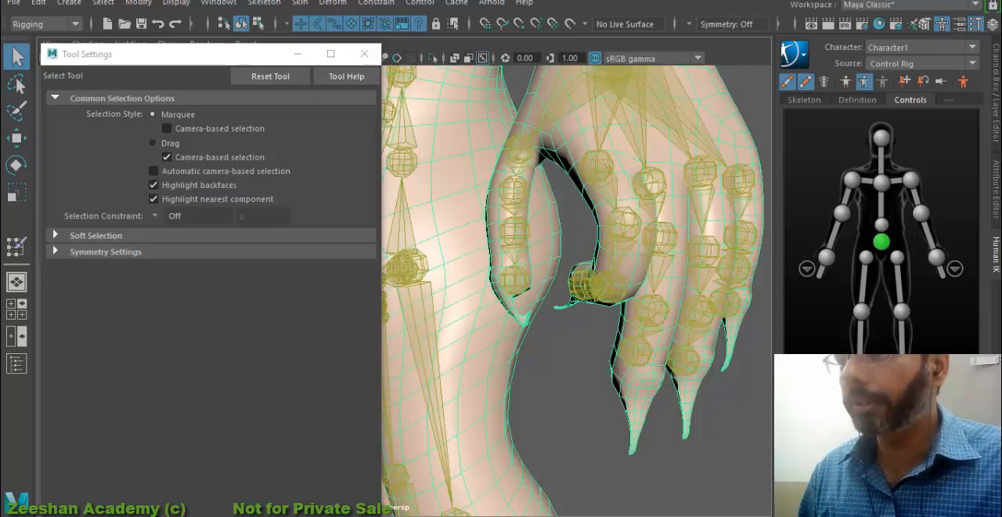
left_click(300, 2)
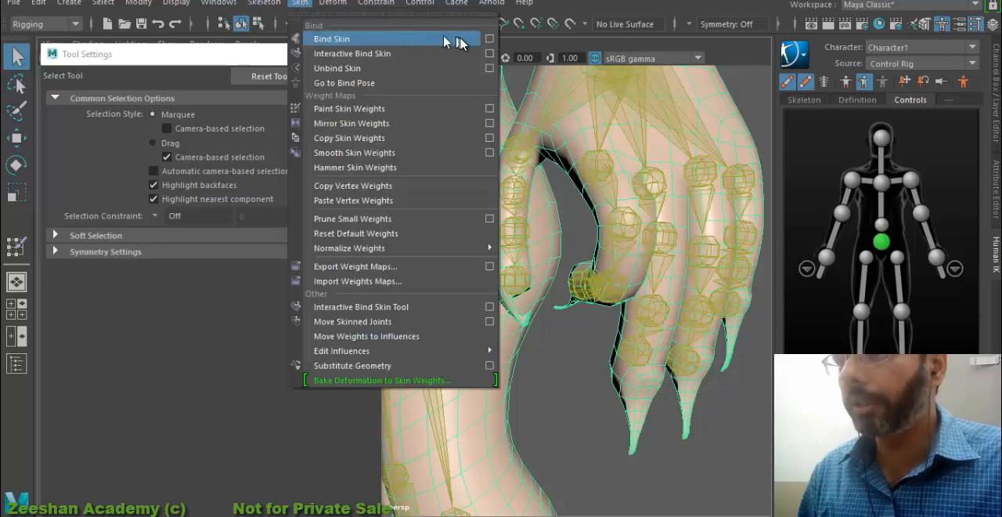
left_click(490, 108)
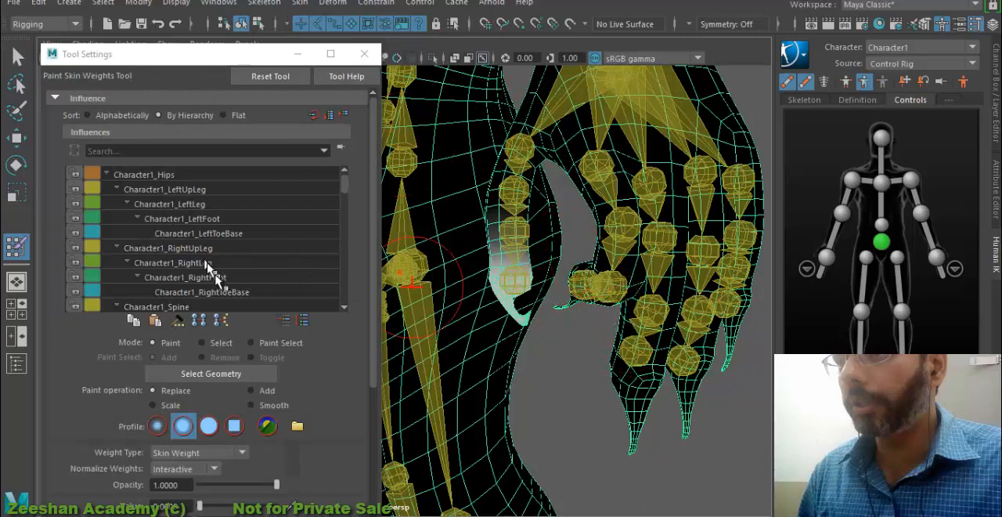
- Paint value 0 for Character1_LeftHandIndex4 on the left thumb's claw
scroll(211, 266, "down", 3)
scroll(239, 277, "up", 3)
scroll(264, 263, "down", 10)
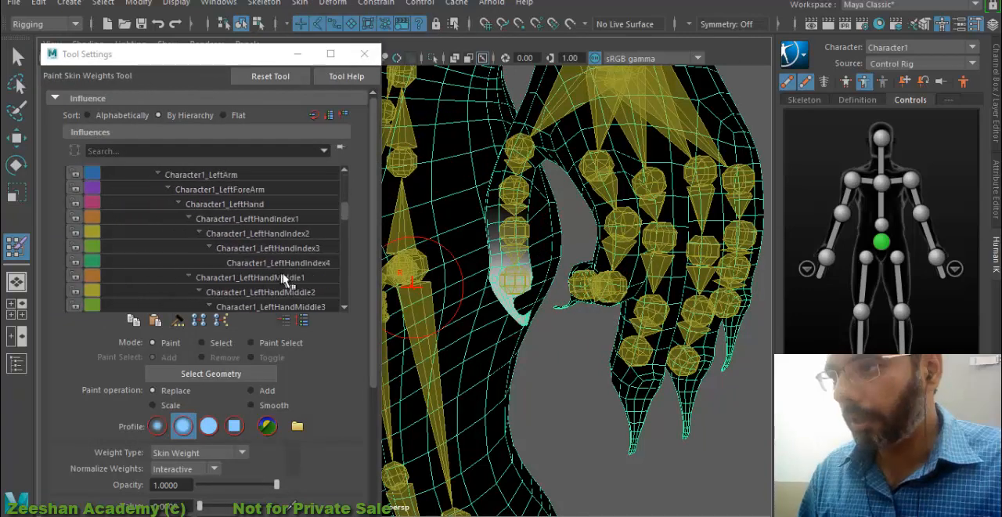
left_click(288, 264)
left_click_drag(624, 299, 696, 296, "alt")
right_click_drag(579, 303, 635, 336, "alt")
left_click_drag(570, 323, 476, 311, "alt")
middle_click_drag(479, 308, 532, 338, "alt")
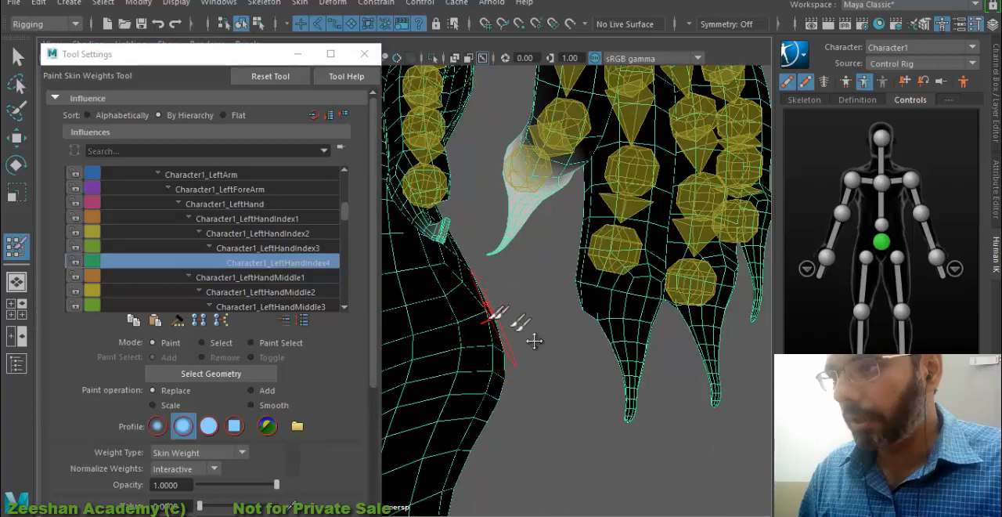
right_click_drag(532, 338, 599, 349, "alt")
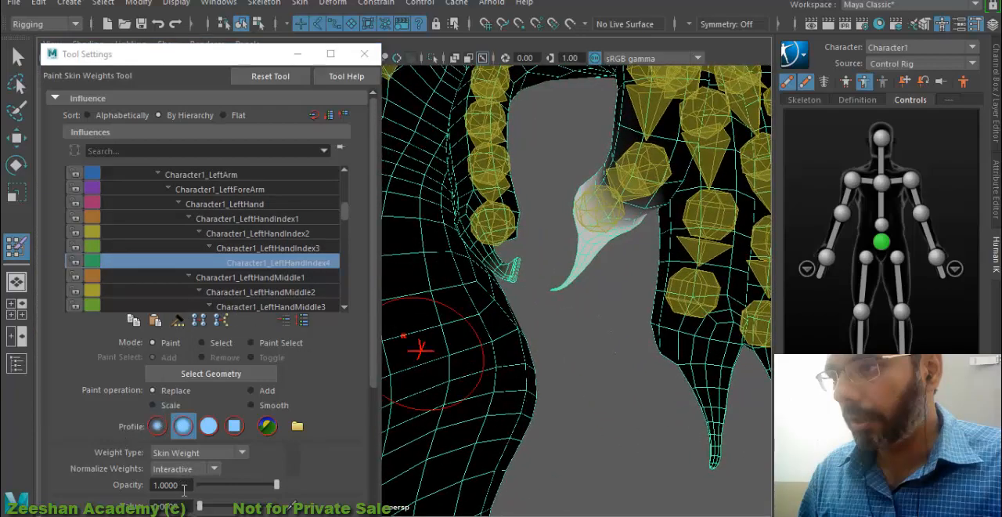
left_click(184, 488)
left_click(501, 270)
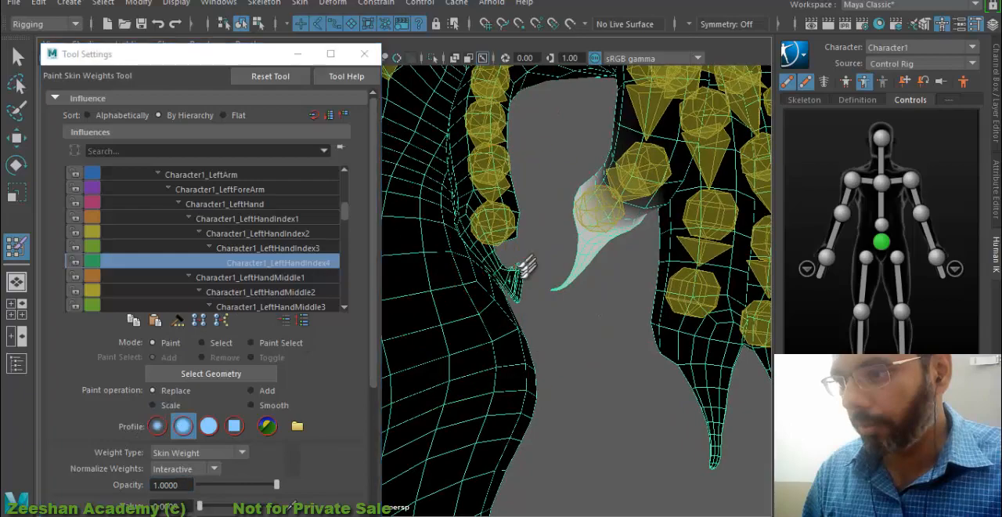
mouse_move(512, 276)
left_mouse_down("alt")
mouse_move(563, 310)
mouse_move(575, 278)
left_mouse_up("alt")
mouse_move(576, 278)
middle_mouse_down("alt")
mouse_move(633, 326)
mouse_move(538, 231)
middle_mouse_up("alt")
- Turn off the X-Ray display of joints in the perspective view
right_click_drag(611, 360, 704, 384, "alt")
left_click_drag(704, 384, 708, 336, "alt")
middle_click_drag(640, 322, 623, 456, "alt")
left_click_drag(552, 387, 588, 397, "alt")
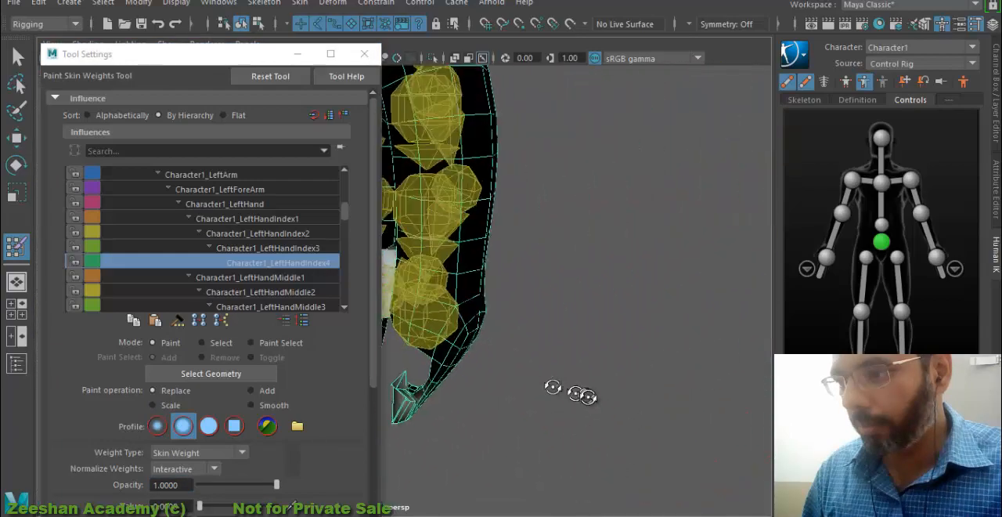
left_click_drag(139, 54, 131, 97)
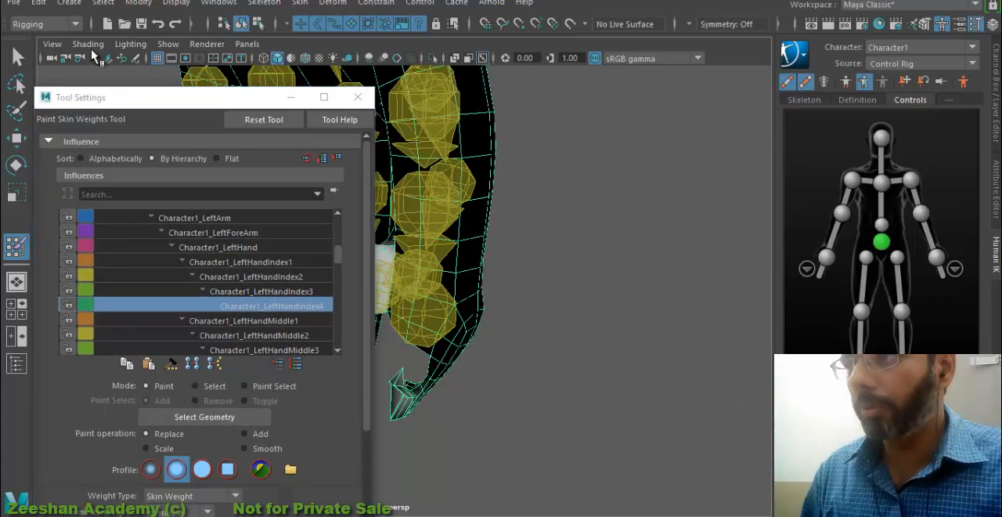
left_click(90, 46)
left_click(143, 206)
- Paint value 0 for Character1_LeftHandIndex4 on the remaining sides of the thumb's claw, and undo the last change
middle_click_drag(560, 278, 678, 244, "alt")
left_click(557, 350)
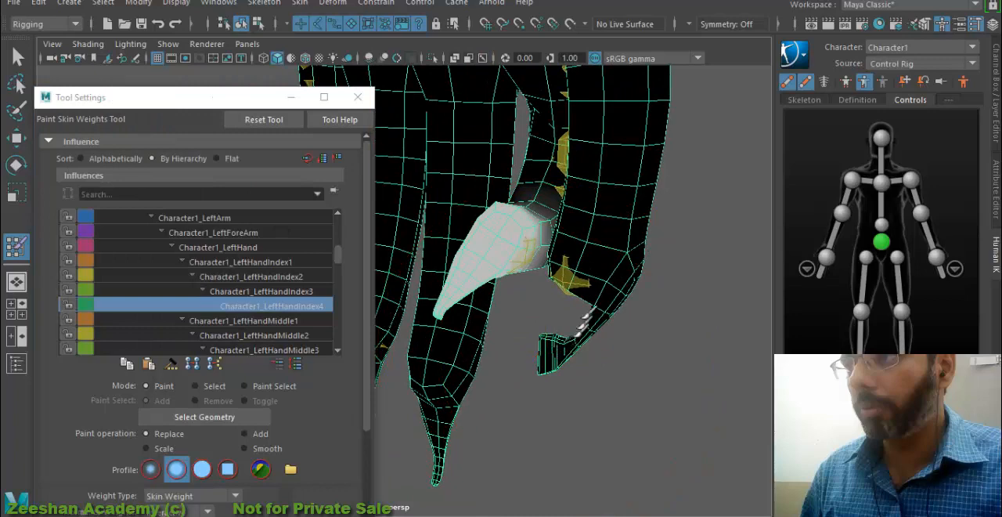
left_click_drag(489, 266, 627, 402, "alt")
middle_click_drag(441, 273, 631, 299, "alt")
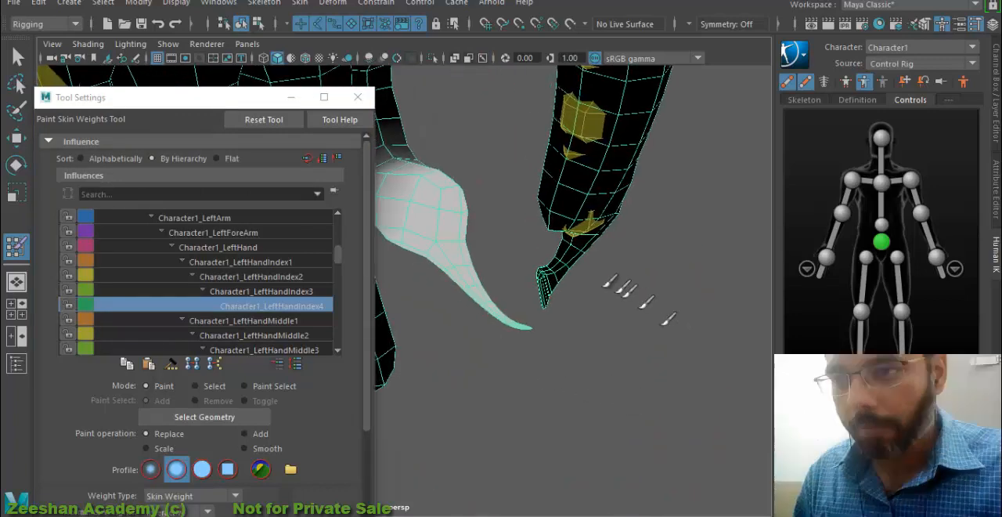
key("ctrl+z")
- Paint value 0 for Character1_LeftHandIndex3 on the thumb's claw
left_click(283, 292)
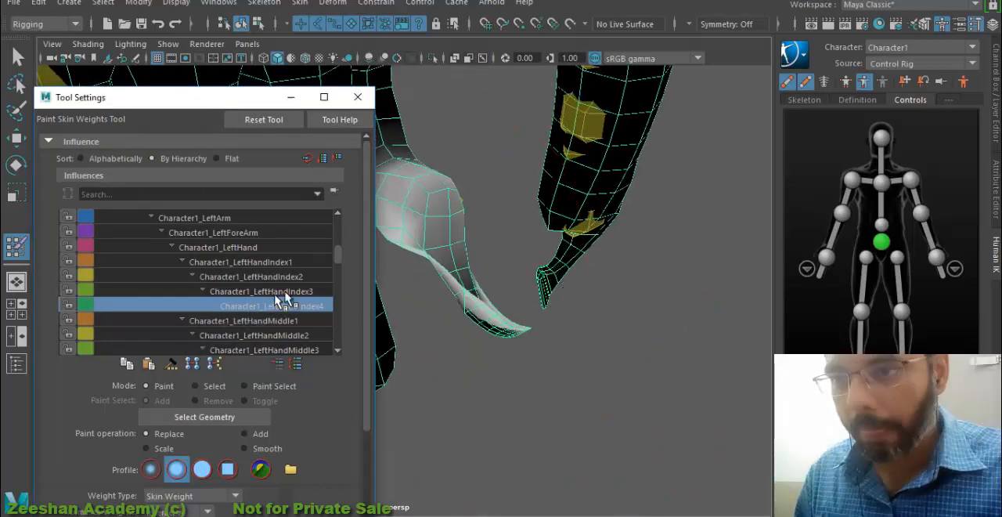
left_click(296, 292)
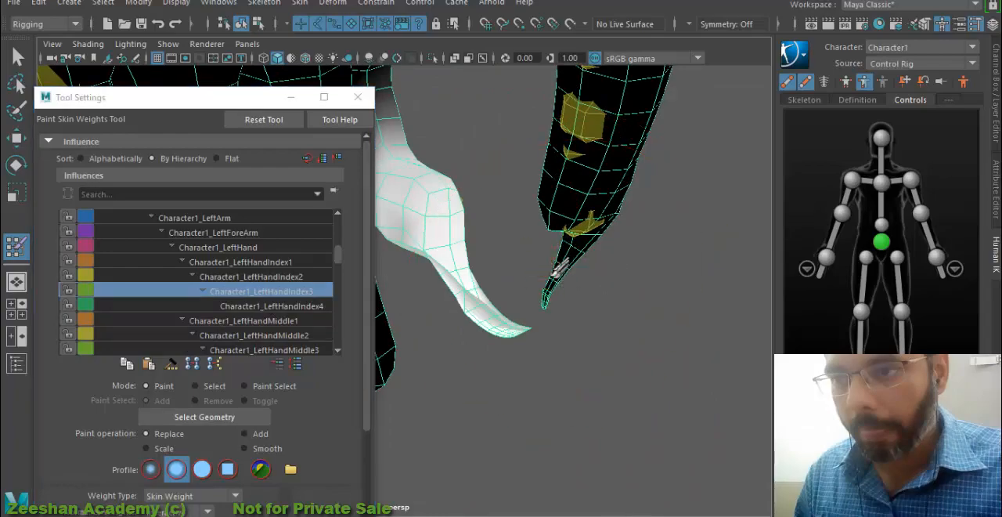
left_click_drag(612, 274, 596, 240, "alt")
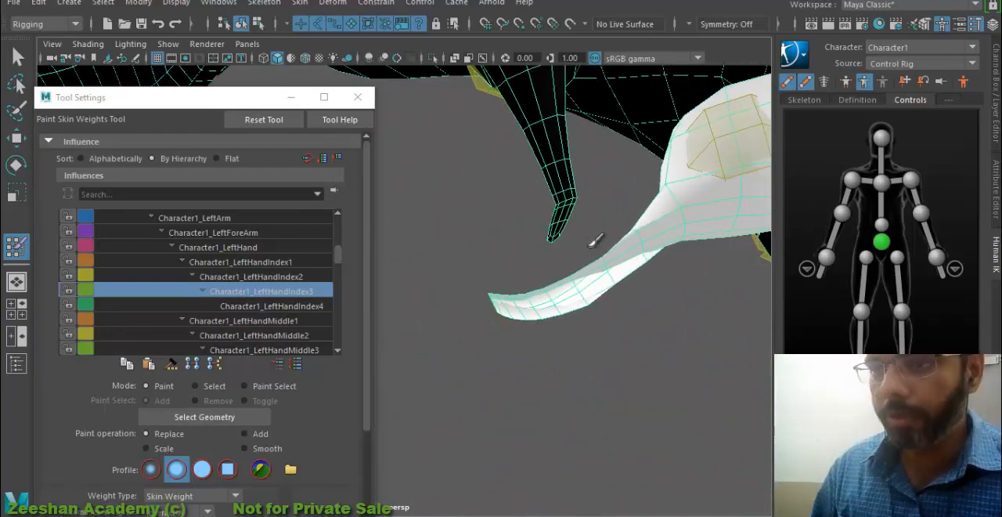
- Compare the influences of Character1_LeftHandIndex1, Character1_LeftHandIndex2 and Character1_LeftHandIndex3 on the left hand
left_click_drag(557, 171, 668, 240, "alt")
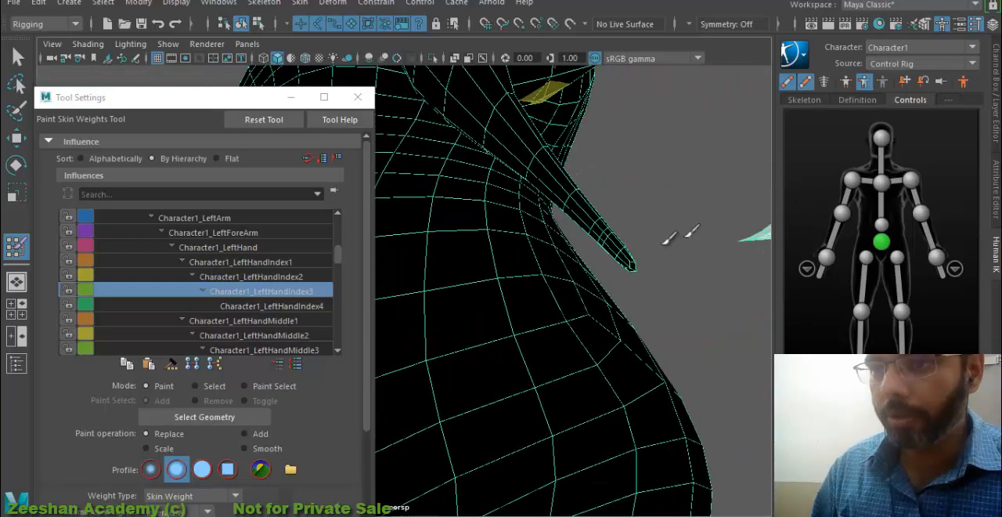
left_click(290, 276)
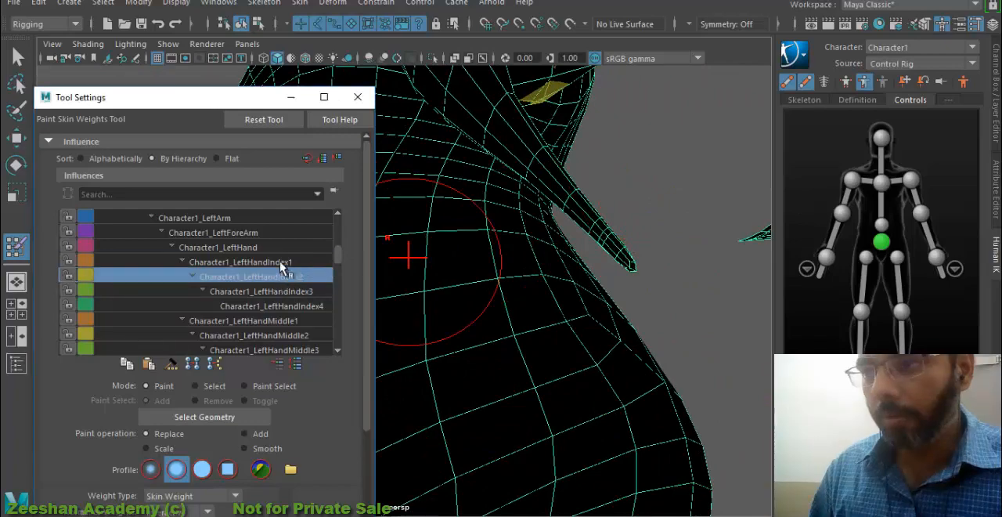
left_click(282, 263)
left_click(291, 291)
left_click(291, 277)
- Set the brush value to 1 and paint Character1_LeftHandIndex4 on the claw of the left index finger
left_click(297, 305)
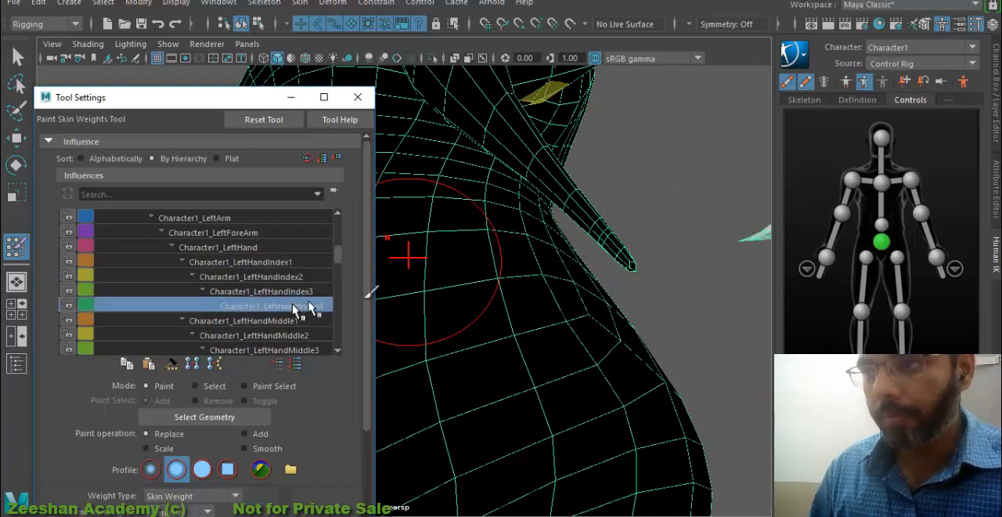
left_click_drag(485, 250, 462, 262, "alt")
scroll(591, 291, "down", 4)
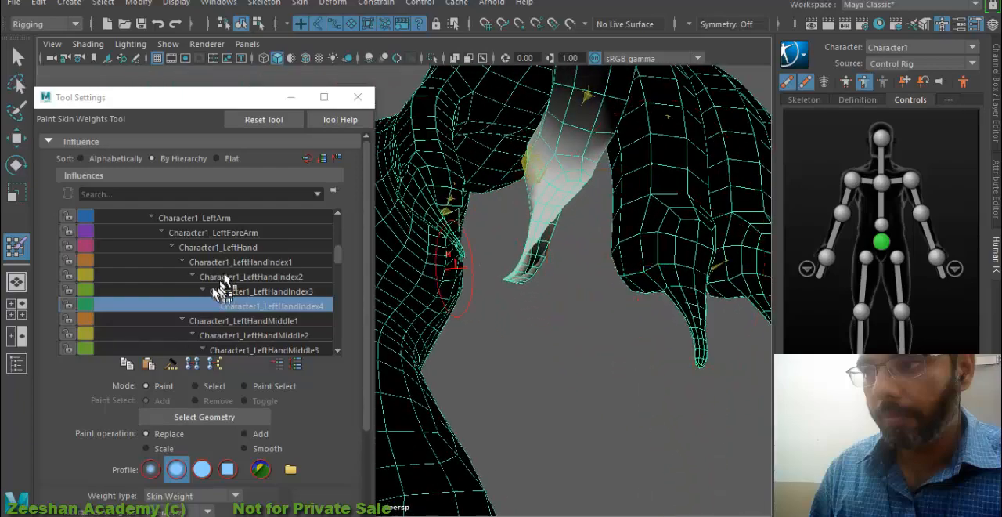
left_click_drag(438, 297, 578, 238, "alt")
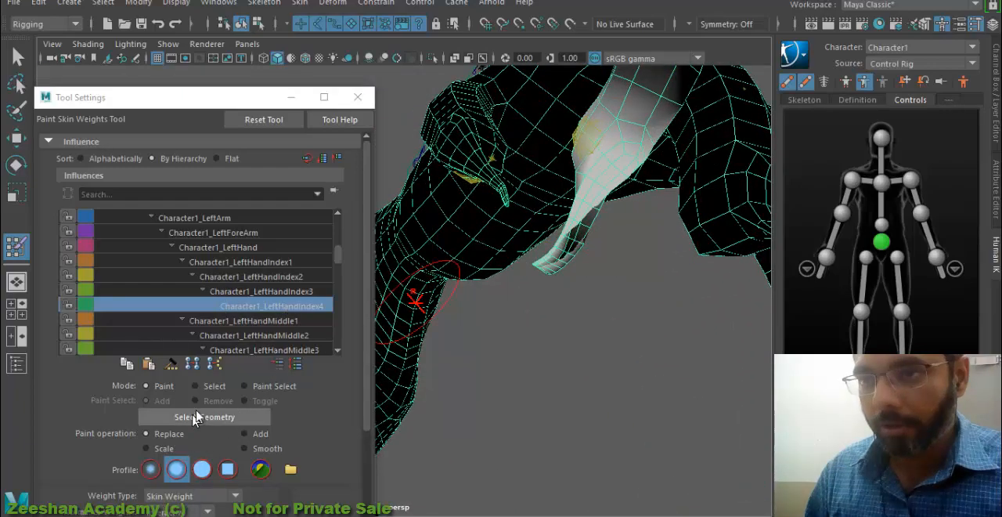
left_click_drag(207, 97, 194, 17)
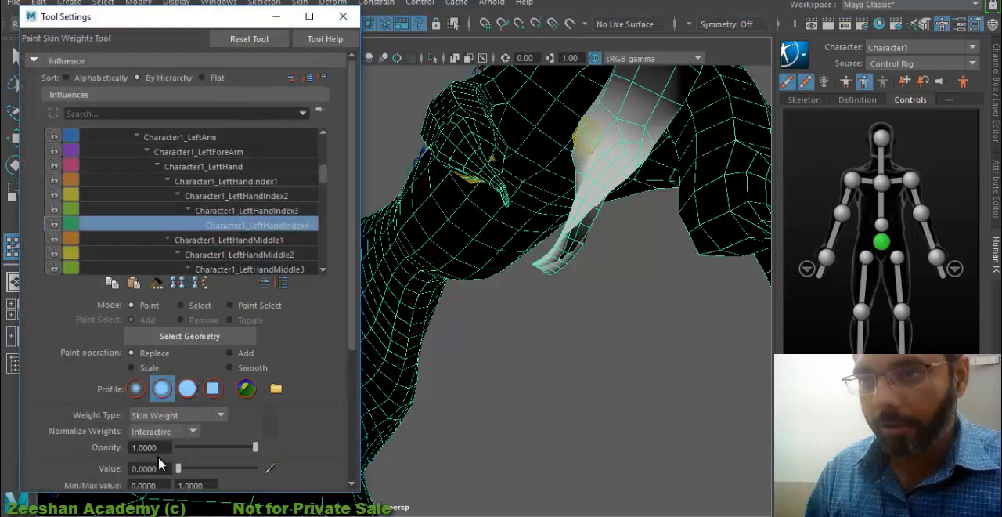
key("Tab")
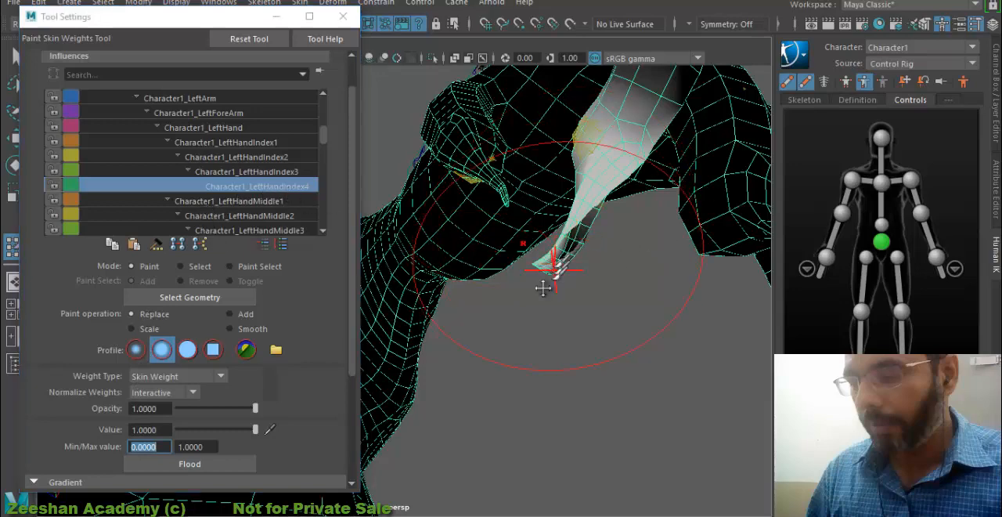
mouse_move(550, 271)
left_mouse_down("alt")
mouse_move(553, 335)
mouse_move(571, 298)
left_mouse_up("alt")
mouse_move(508, 348)
left_mouse_down()
mouse_move(548, 309)
mouse_move(493, 357)
left_mouse_up()
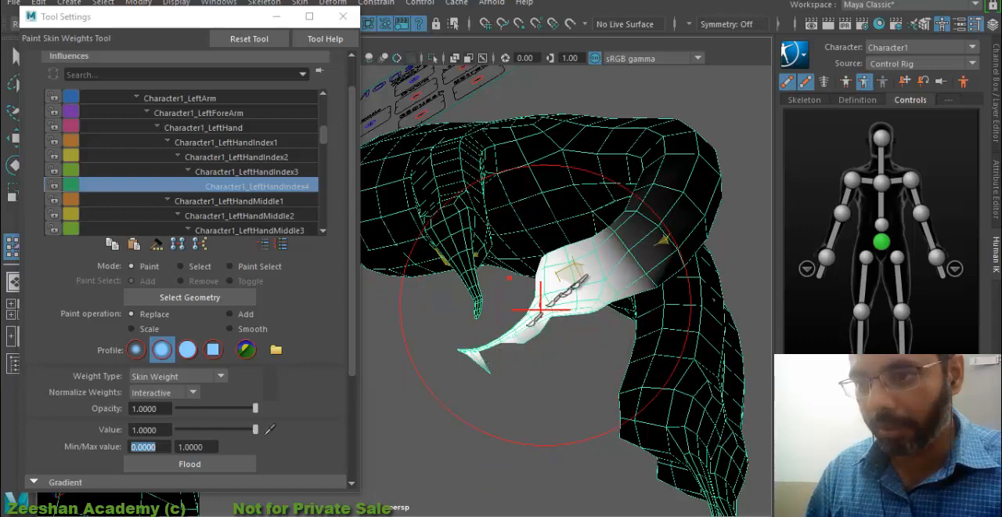
- Paint value 1 for Character1_LeftHandIndex4 on the remaining sides of the index finger's claw until its tip straightens
mouse_move(544, 300)
left_mouse_down()
mouse_move(522, 340)
mouse_move(526, 333)
left_mouse_up()
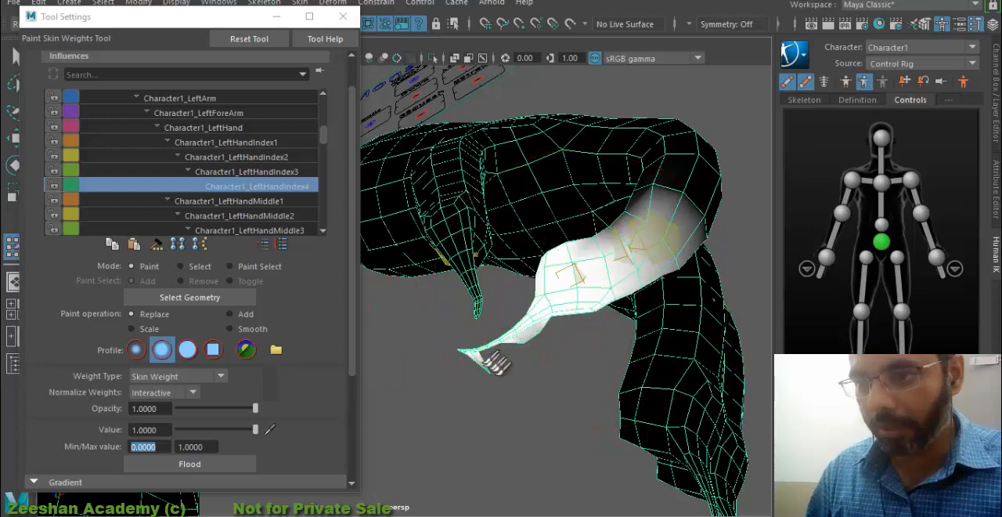
left_click_drag(494, 362, 648, 393, "alt")
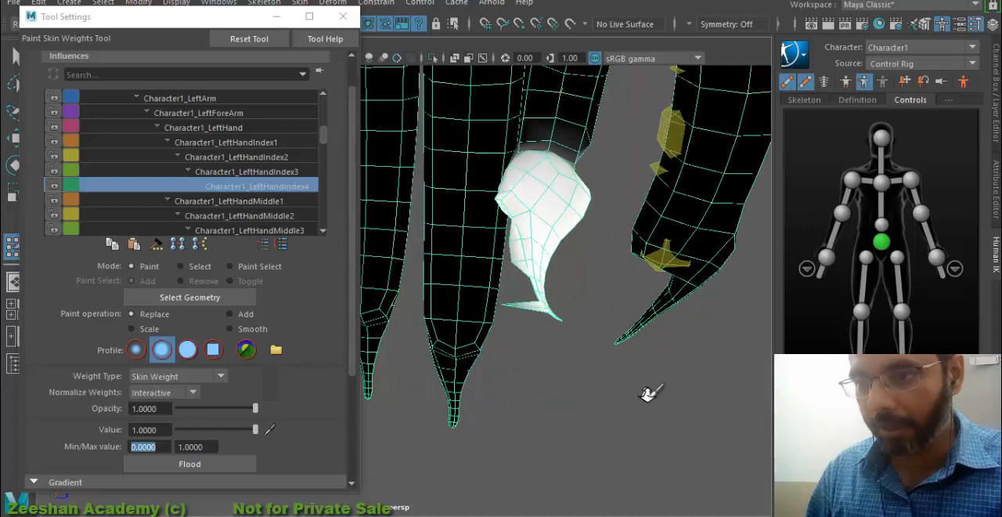
right_click_drag(523, 325, 602, 320, "alt")
left_click_drag(575, 309, 603, 337, "alt")
- Paint value 1 for Character1_LeftHandMiddle4 on all sides of the left middle finger's claw
scroll(263, 215, "down", 1)
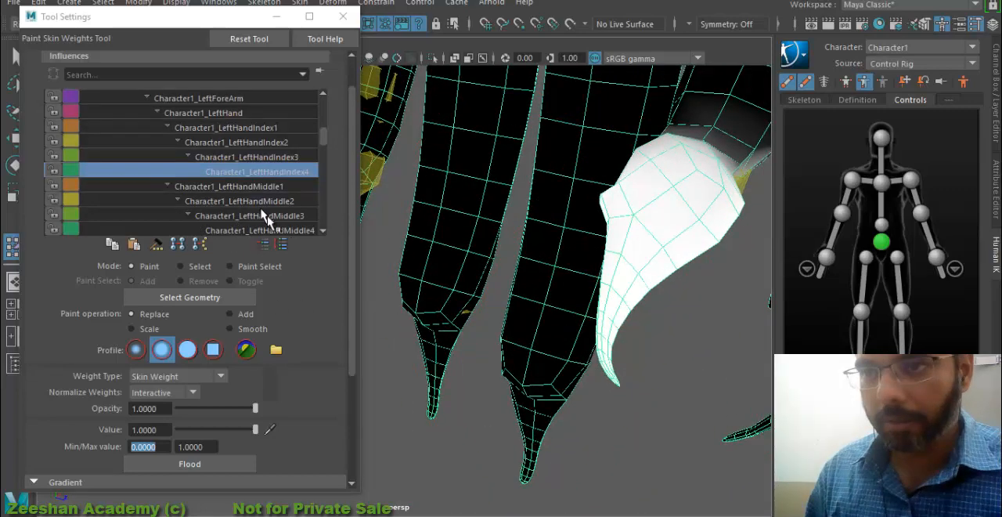
left_click(281, 231)
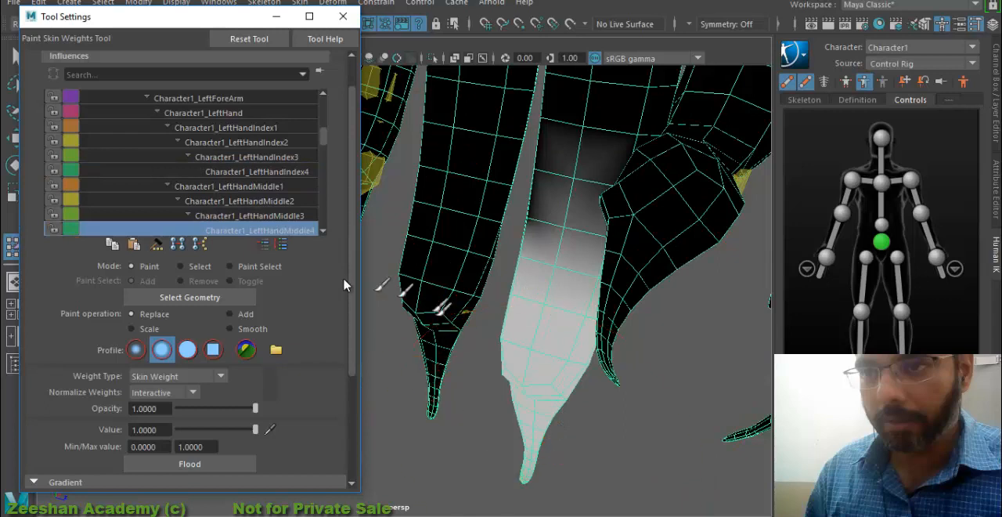
scroll(308, 227, "down", 1)
key("b")
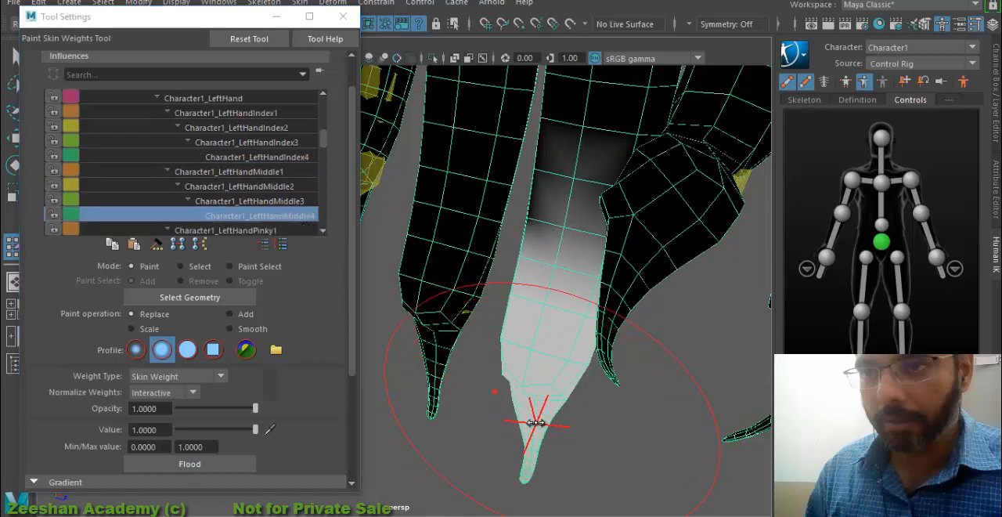
mouse_move(511, 426)
left_mouse_down()
mouse_move(497, 426)
mouse_move(536, 434)
mouse_move(537, 401)
mouse_move(487, 410)
left_mouse_up()
mouse_move(488, 410)
middle_mouse_down("alt")
mouse_move(541, 264)
mouse_move(482, 247)
middle_mouse_up("alt")
mouse_move(482, 247)
left_mouse_down("alt")
mouse_move(635, 283)
mouse_move(467, 269)
left_mouse_up("alt")
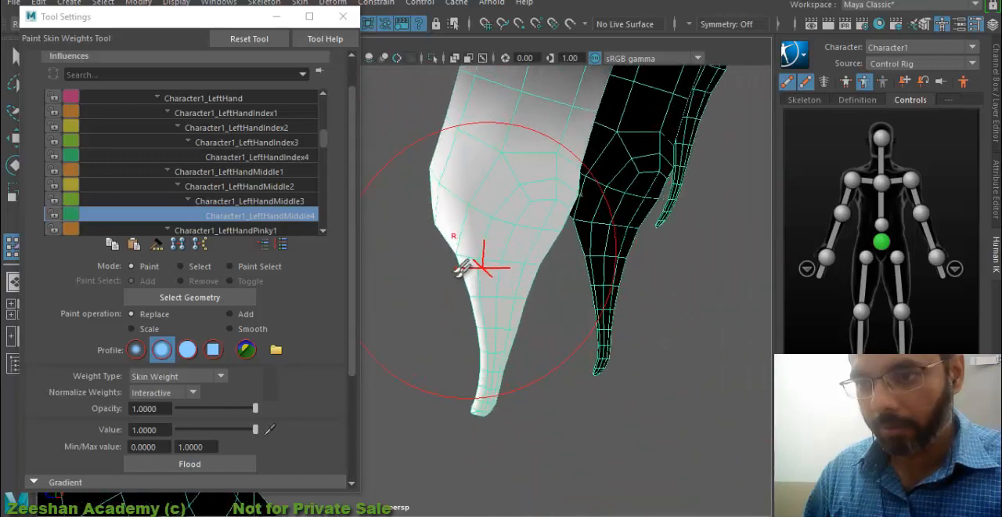
left_click_drag(492, 350, 484, 405)
mouse_move(532, 366)
left_mouse_down("alt")
mouse_move(471, 349)
mouse_move(444, 314)
left_mouse_up("alt")
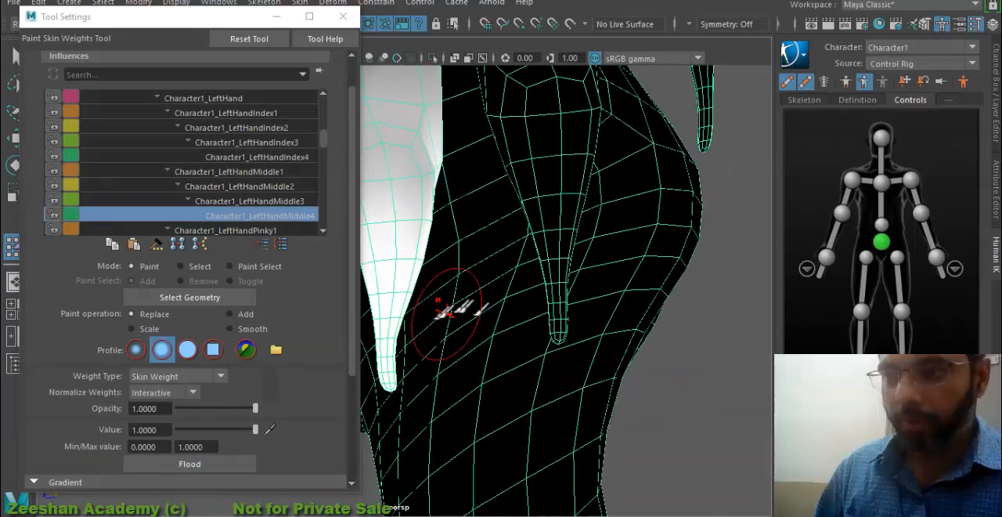
- Paint value 1 for Character1_LeftHandPinky4 on the left pinky's claw
middle_click_drag(445, 315, 602, 315, "alt")
scroll(296, 200, "down", 3)
left_click(262, 201)
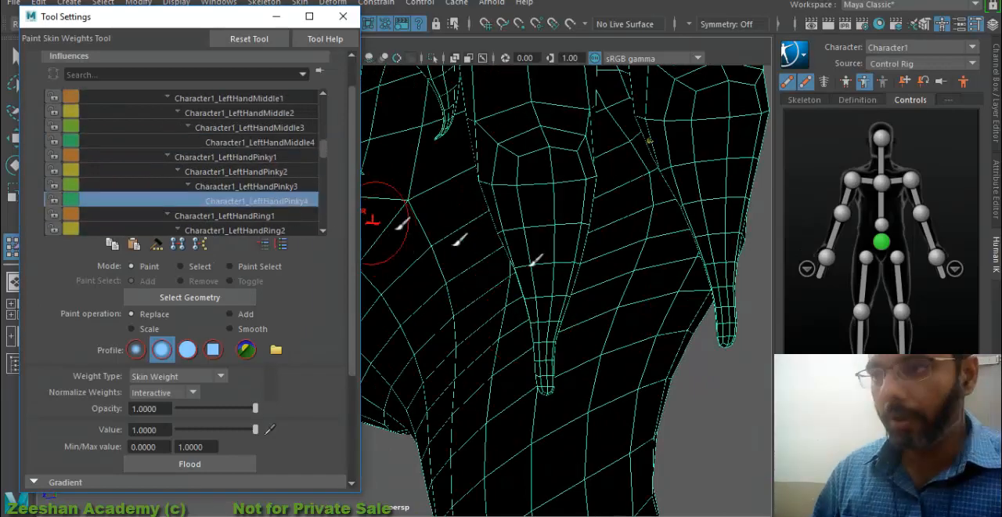
mouse_move(548, 231)
left_mouse_down("alt")
mouse_move(586, 255)
mouse_move(582, 330)
mouse_move(621, 333)
mouse_move(477, 363)
mouse_move(615, 296)
left_mouse_up("alt")
mouse_move(756, 280)
left_mouse_down("alt")
mouse_move(474, 277)
mouse_move(474, 297)
mouse_move(413, 288)
left_mouse_up("alt")
- Paint value 1 for Character1_LeftHandRing4 on the left ring finger's claw
scroll(242, 211, "down", 1)
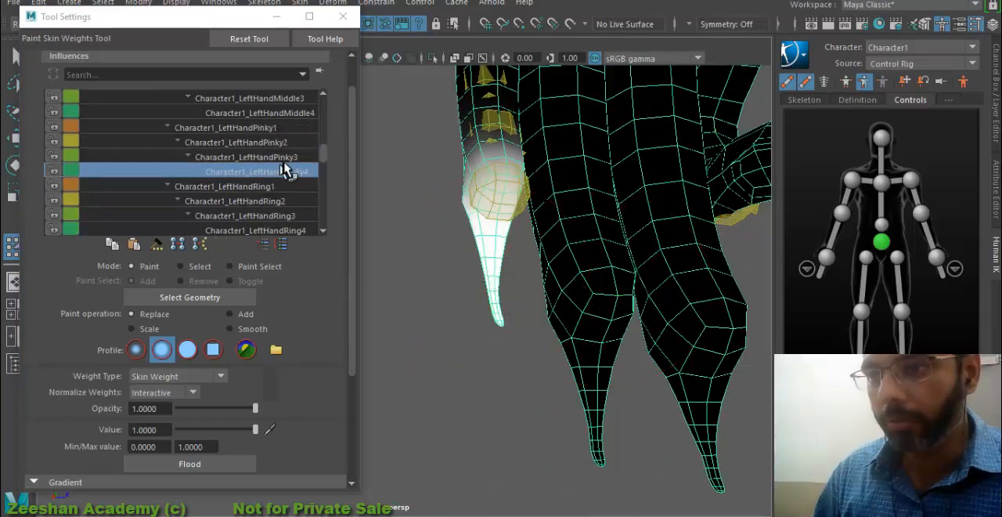
left_click(267, 230)
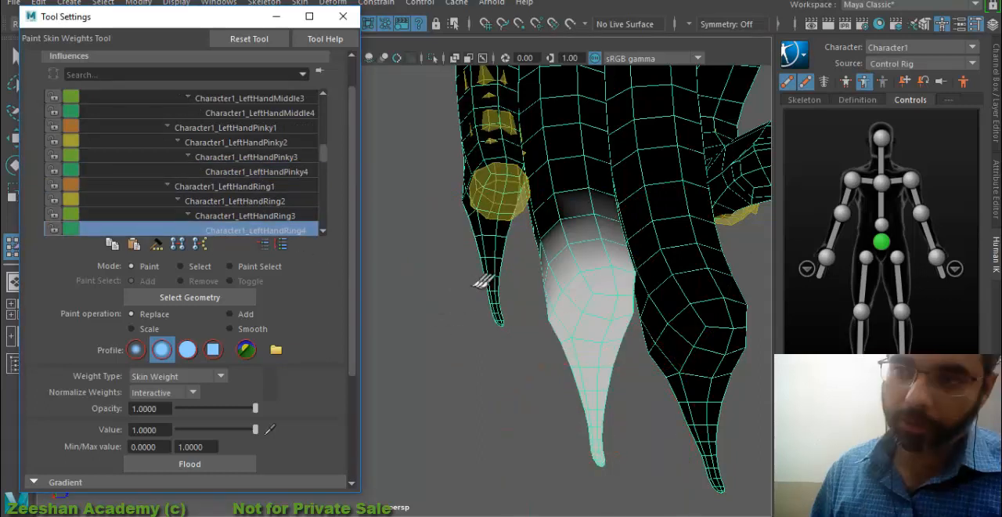
mouse_move(600, 403)
left_mouse_down()
mouse_move(603, 458)
mouse_move(597, 438)
left_mouse_up()
mouse_move(538, 420)
left_mouse_down("alt")
mouse_move(727, 425)
mouse_move(509, 385)
left_mouse_up("alt")
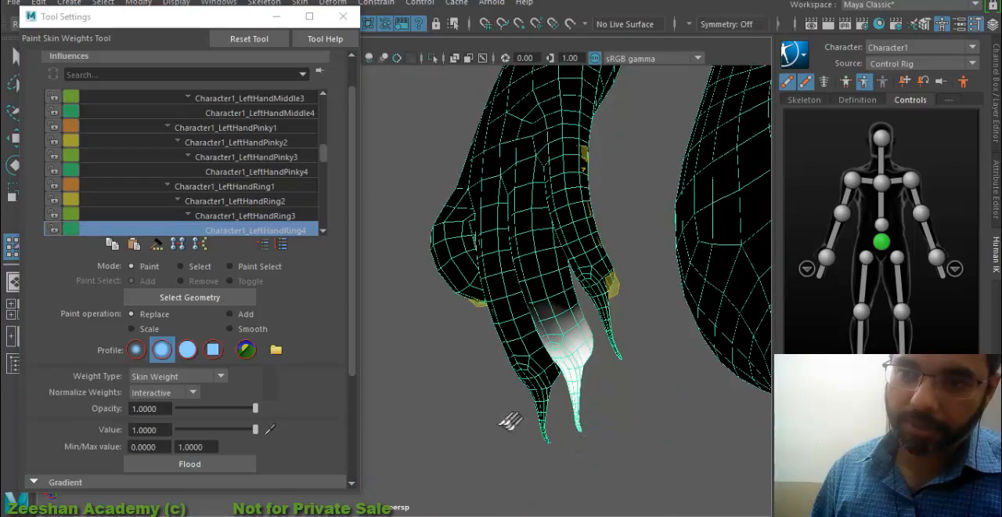
mouse_move(510, 420)
left_mouse_down("alt")
mouse_move(495, 386)
mouse_move(649, 387)
mouse_move(635, 400)
mouse_move(548, 376)
mouse_move(519, 352)
left_mouse_up("alt")
- Leave weight painting, show the left-hand controls of the Human IK rig and select the index finger effector
key("q")
middle_click_drag(519, 351, 749, 396, "alt")
scroll(686, 385, "up", 3)
middle_click_drag(687, 385, 532, 365, "alt")
left_click(955, 268)
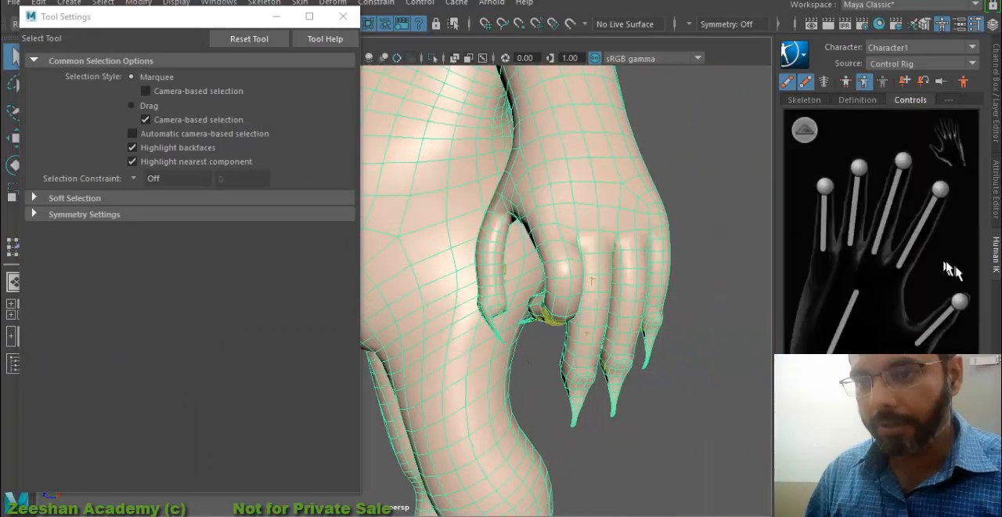
left_click(955, 280)
left_click(940, 190)
- Try moving the left index finger effector to test the claw's deformation, and undo the move
left_click_drag(576, 304, 593, 354, "alt")
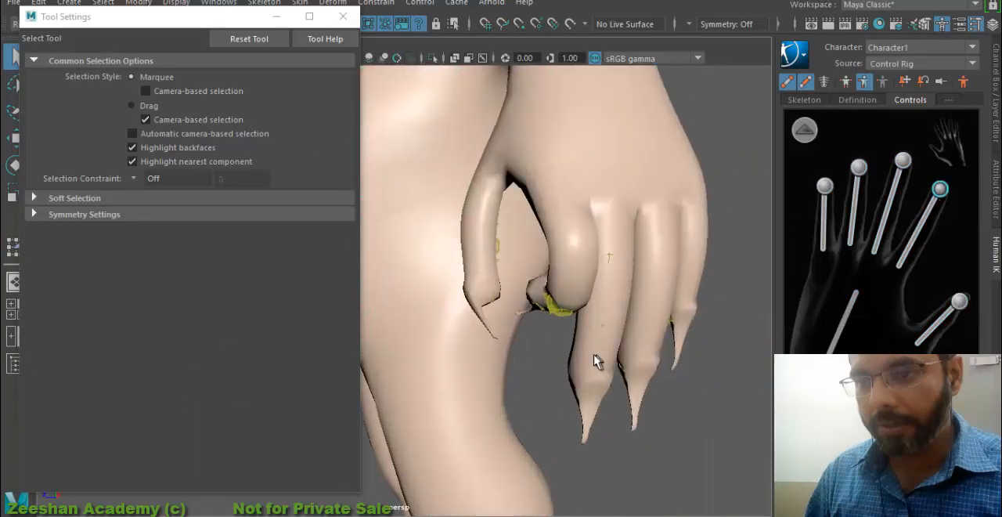
key("w")
left_click_drag(558, 297, 523, 252)
key("ctrl+z")
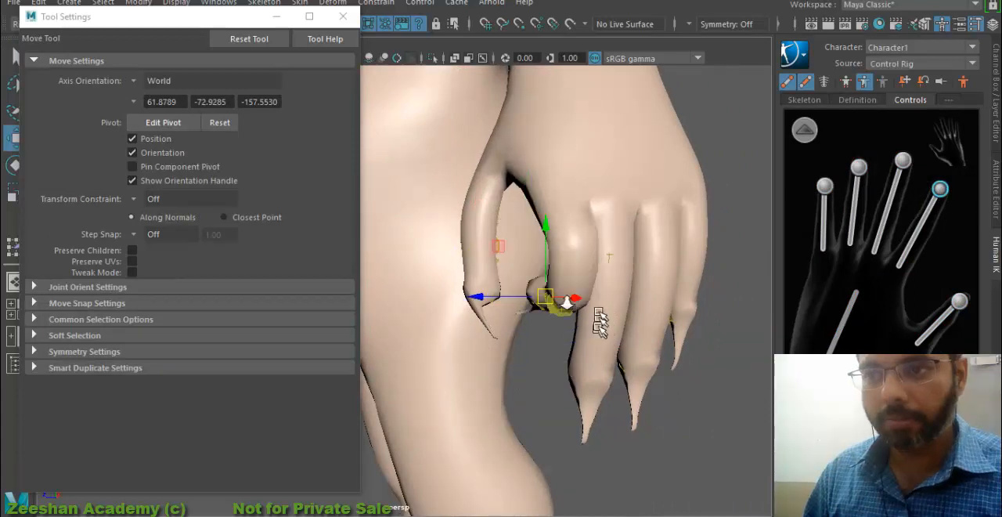
- Return the character to its stance pose with the Human IK controls
left_click_drag(601, 322, 509, 307, "alt")
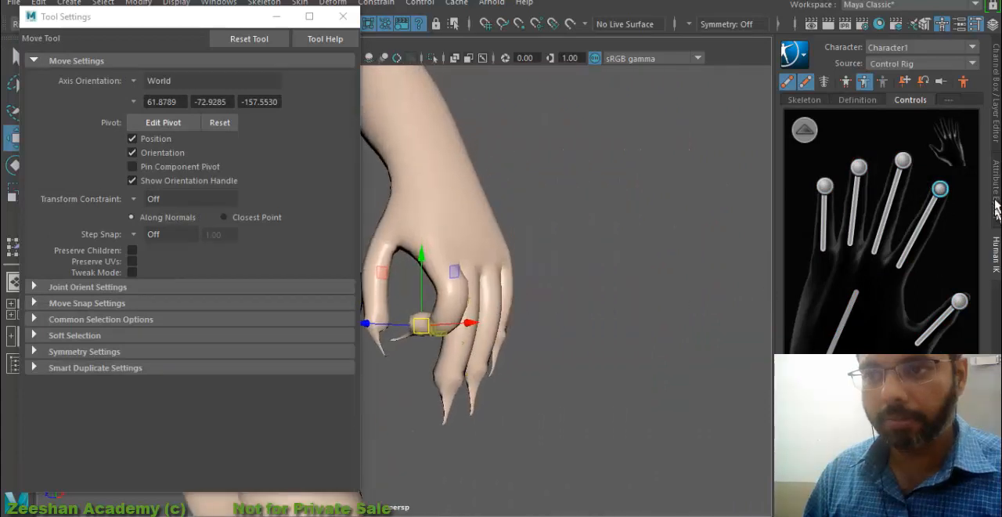
left_click(997, 127)
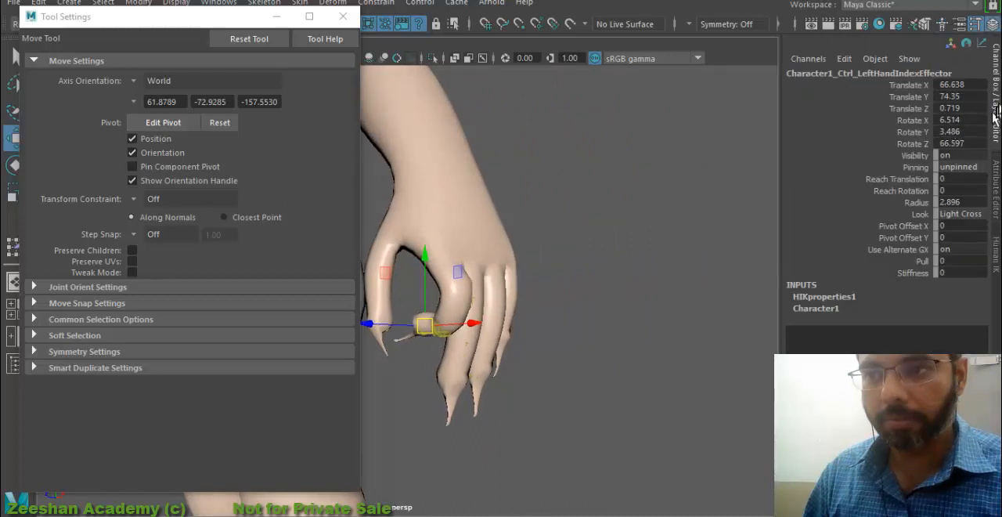
left_click(998, 262)
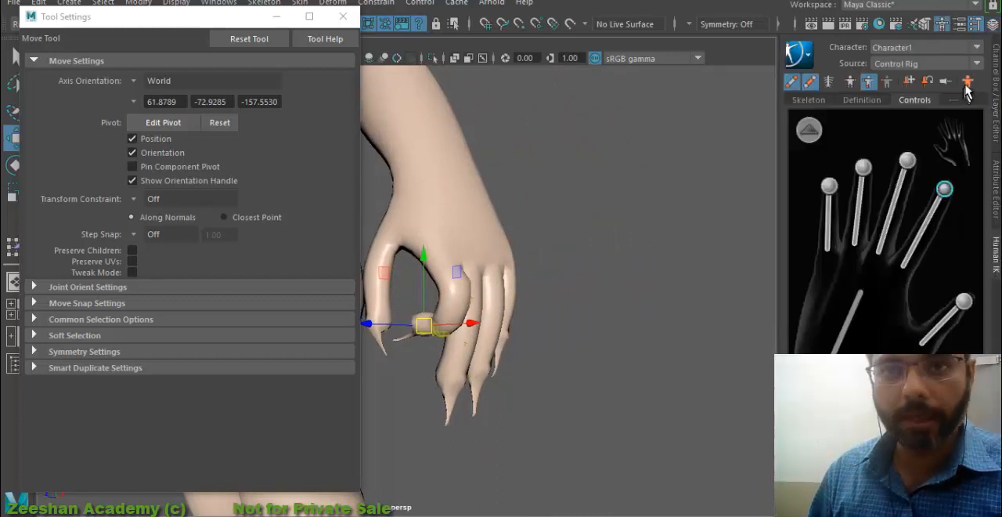
left_click(968, 82)
right_click_drag(500, 280, 421, 337, "alt")
middle_click_drag(420, 338, 638, 357, "alt")
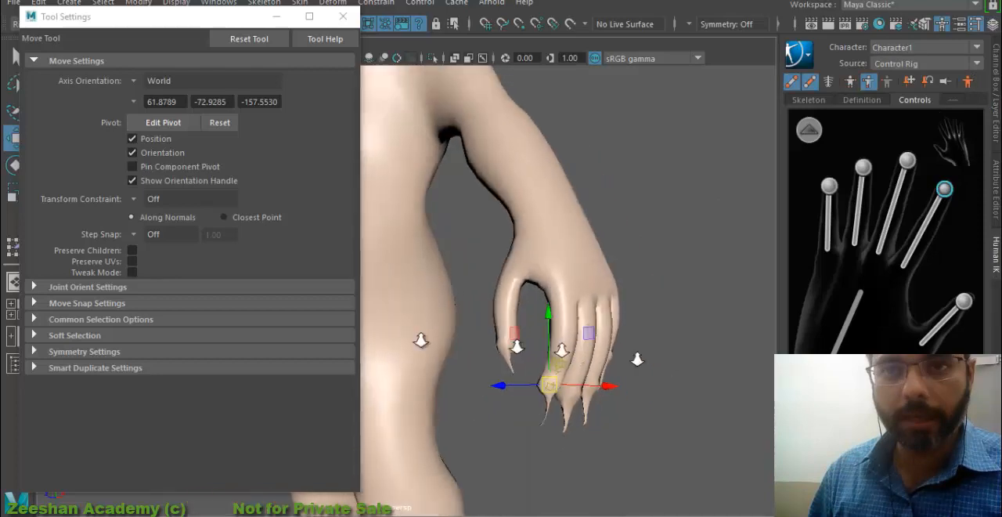
- Select the monster's body mesh and activate the Paint Skin Weights Tool
right_click_drag(638, 357, 470, 329, "alt")
middle_click_drag(470, 329, 729, 423, "alt")
right_click_drag(729, 423, 631, 353, "alt")
middle_click_drag(631, 353, 527, 333, "alt")
left_click_drag(539, 361, 665, 360, "alt")
middle_click_drag(407, 313, 636, 378, "alt")
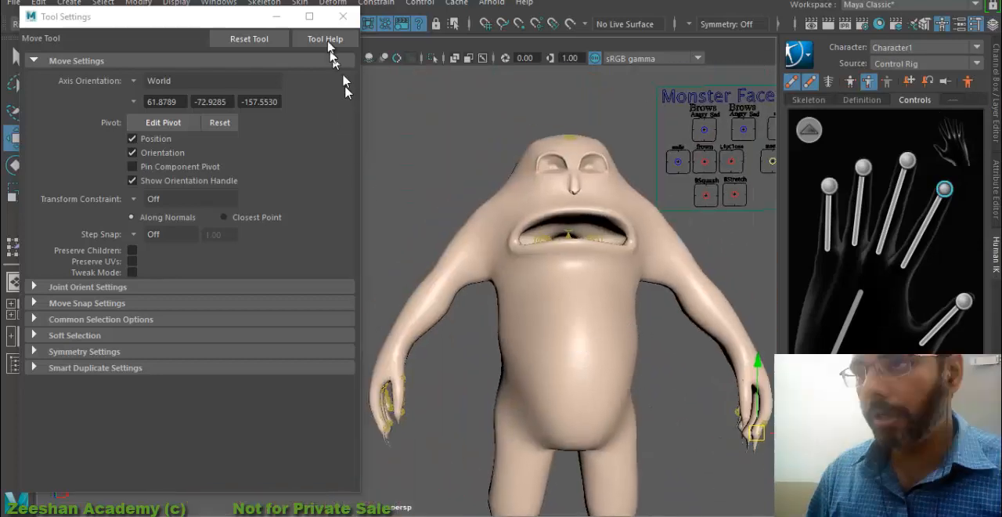
left_click(335, 4)
mouse_move(294, 5)
left_click(578, 256)
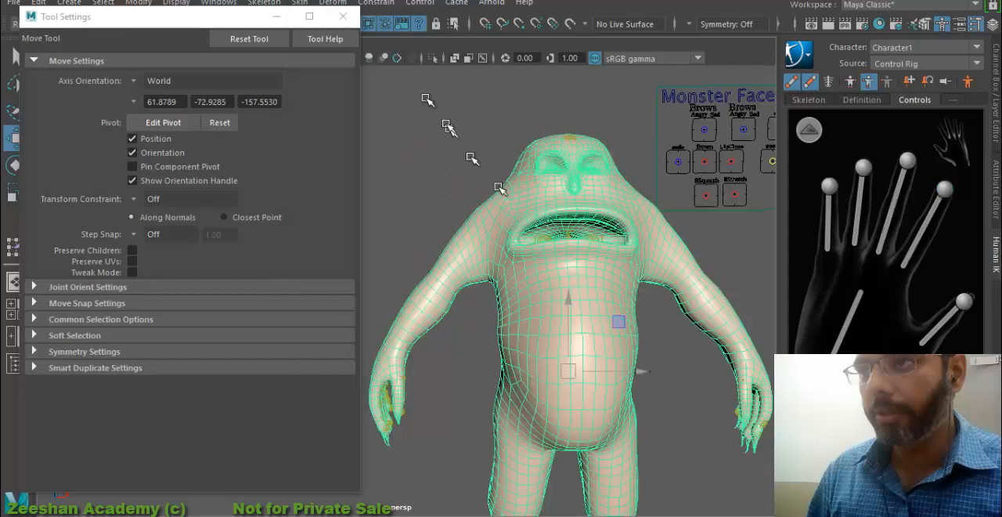
left_click(304, 3)
left_click(489, 110)
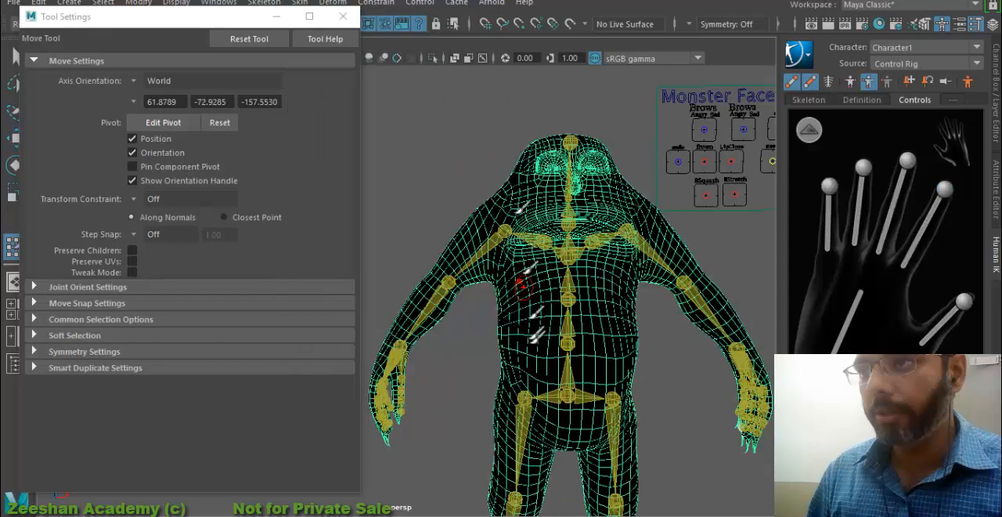
- Try painting value 1 for Character1_RightUpLeg across the right hip and lower belly, and undo the strokes
scroll(141, 160, "down", 1)
left_click(174, 189)
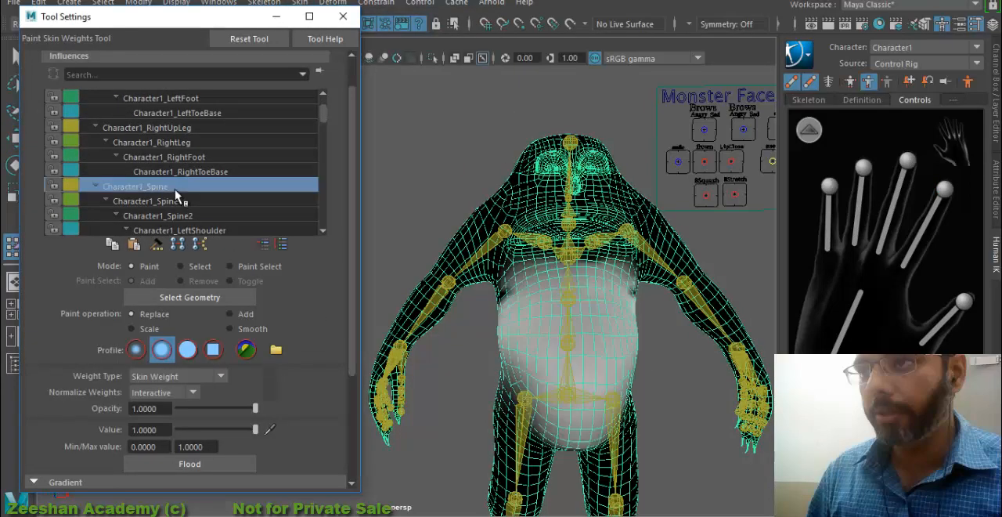
left_click(190, 130)
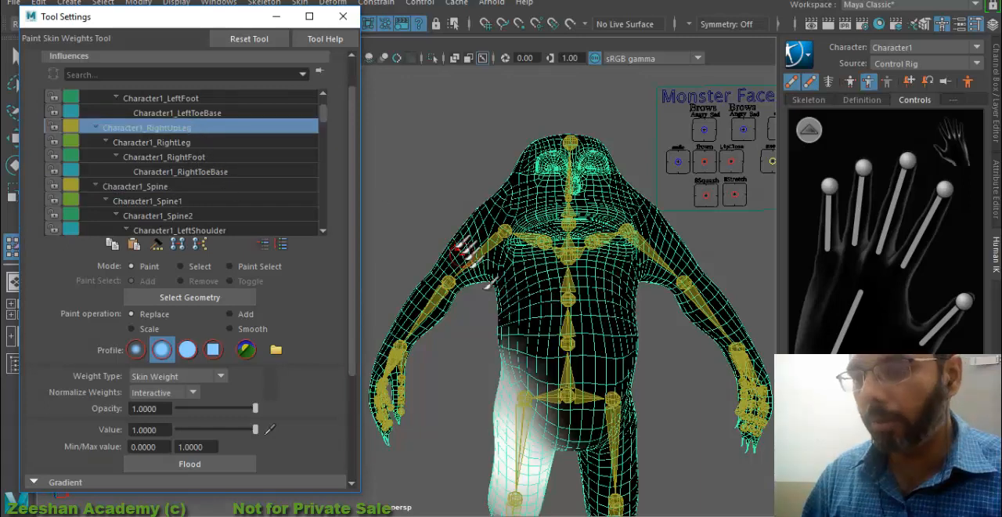
scroll(601, 376, "up", 2)
middle_click_drag(576, 368, 505, 294, "alt")
left_click_drag(483, 253, 452, 325)
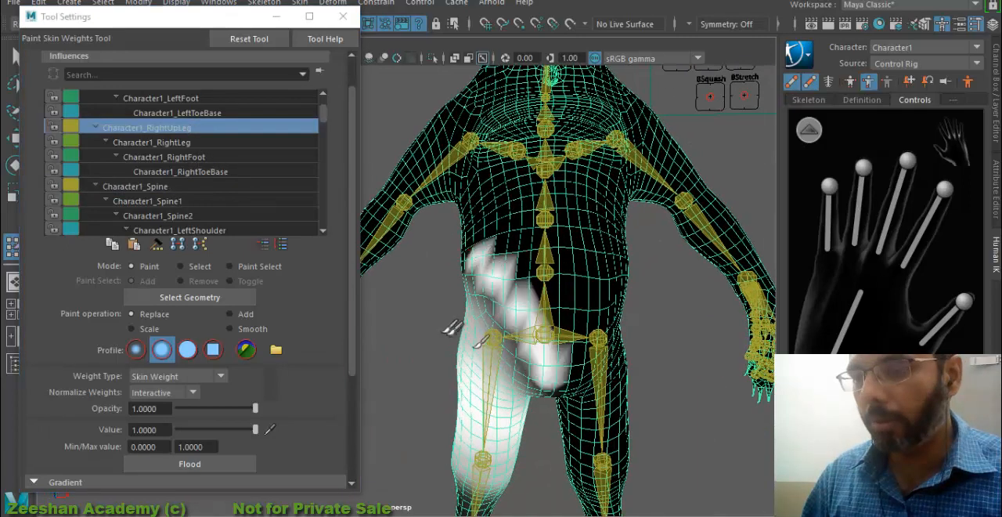
key("ctrl+z")
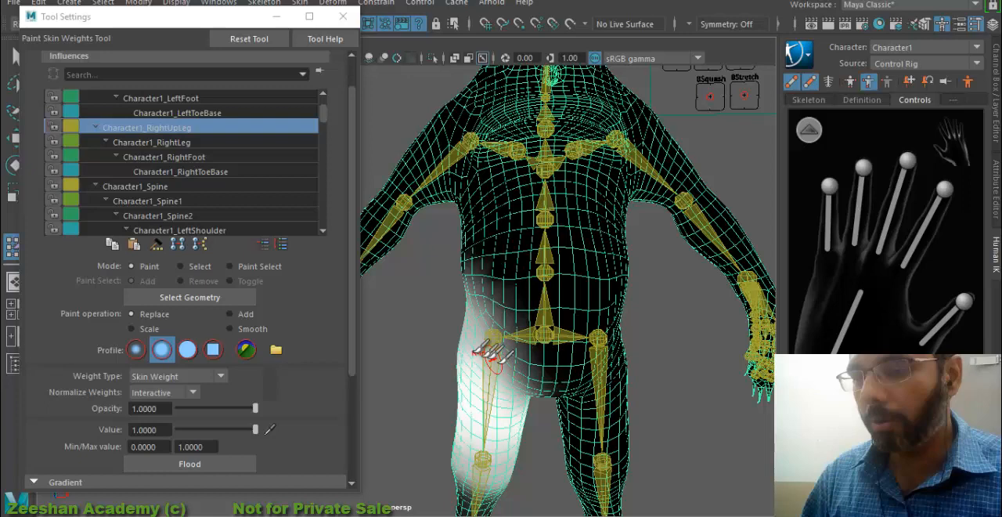
- Switch the paint operation to Smooth and examine the left shoulder and Character1_Neck influences on the upper body
left_click(261, 330)
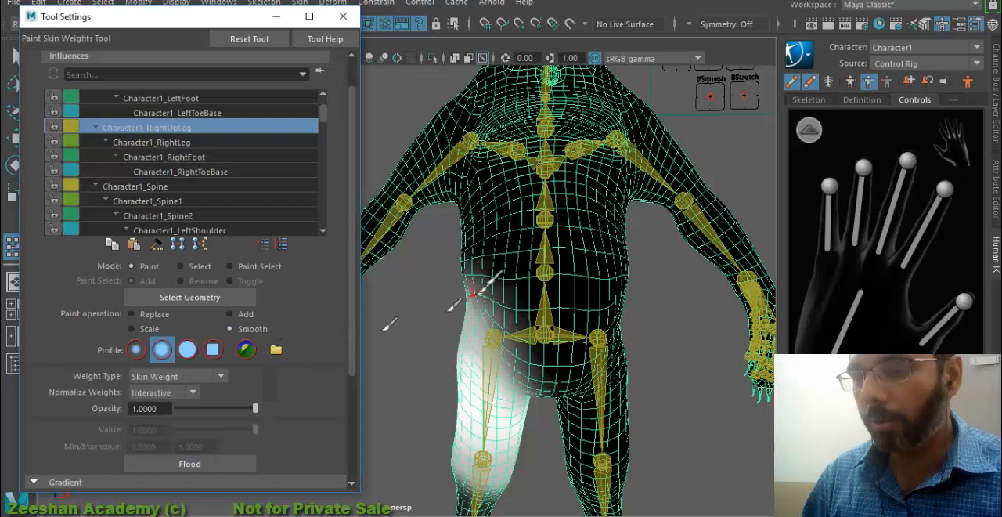
left_click(180, 188)
scroll(194, 205, "down", 1)
left_click(207, 205)
scroll(207, 207, "down", 1)
scroll(208, 213, "down", 6)
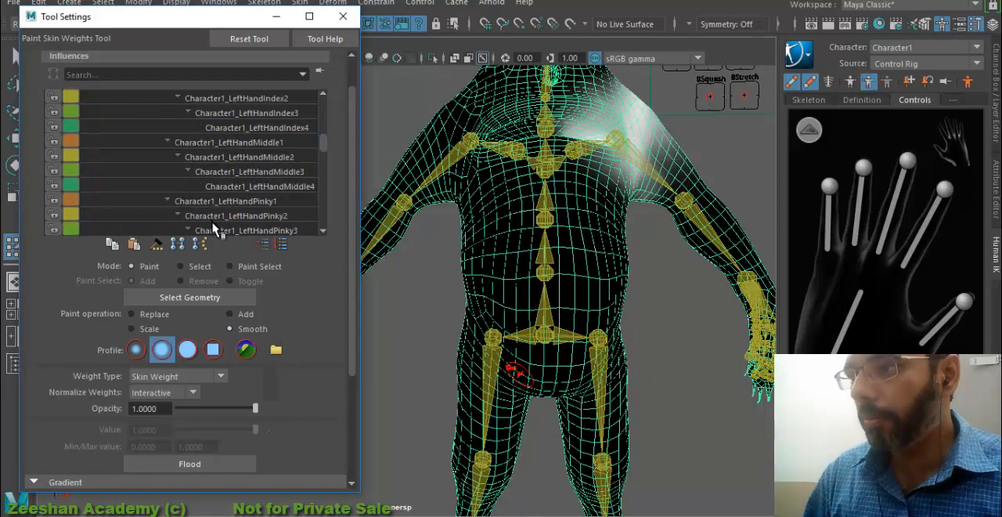
left_click(202, 202)
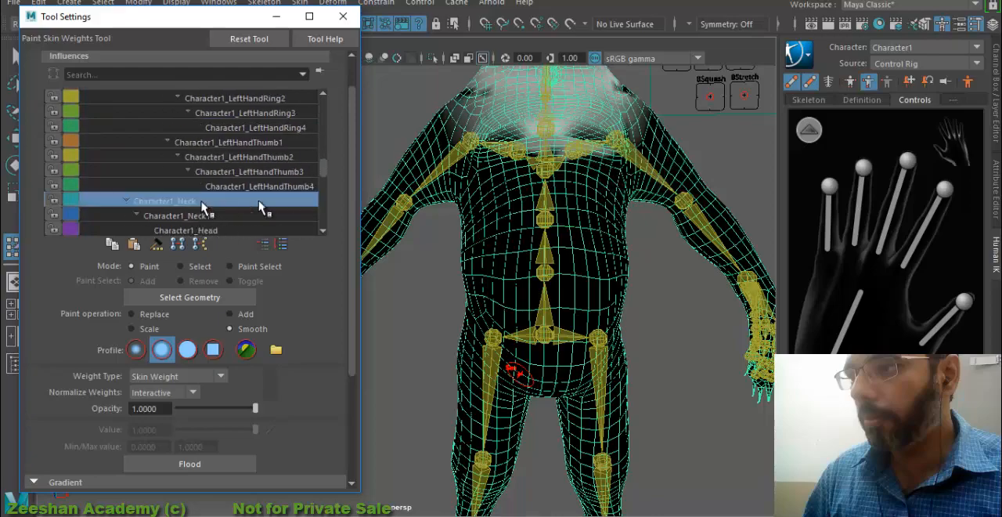
key("super")
key("super")
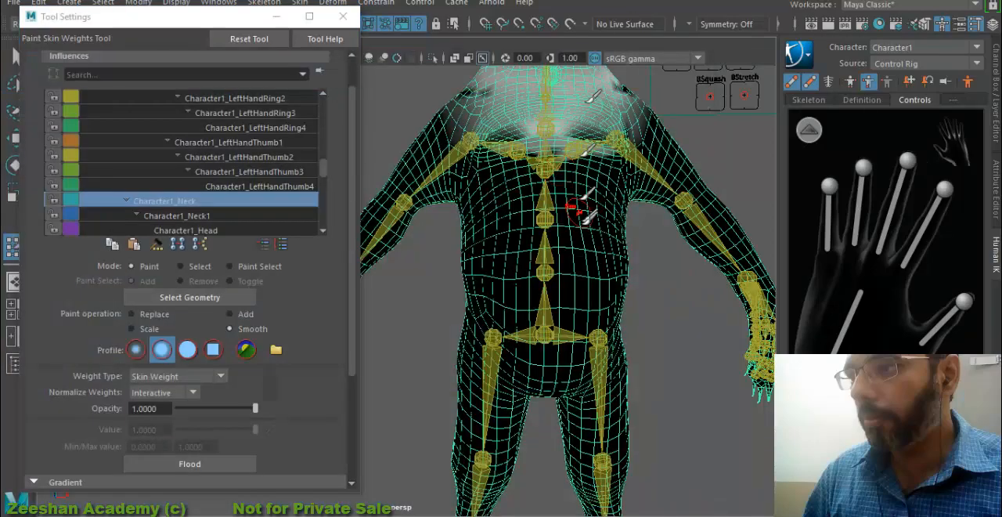
middle_click_drag(577, 322, 578, 376, "alt")
right_click_drag(577, 374, 600, 290, "alt")
middle_click_drag(600, 289, 622, 376, "alt")
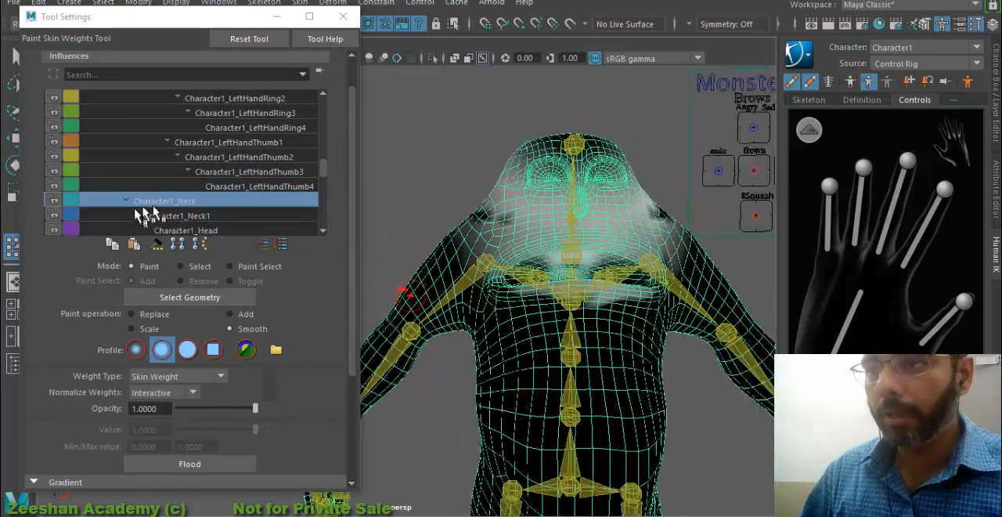
- Paint value 1 for Character1_Head across the whole head with the Replace operation
scroll(188, 221, "down", 1)
left_click(222, 175)
middle_click_drag(617, 215, 590, 310, "alt")
right_click_drag(590, 310, 630, 327, "alt")
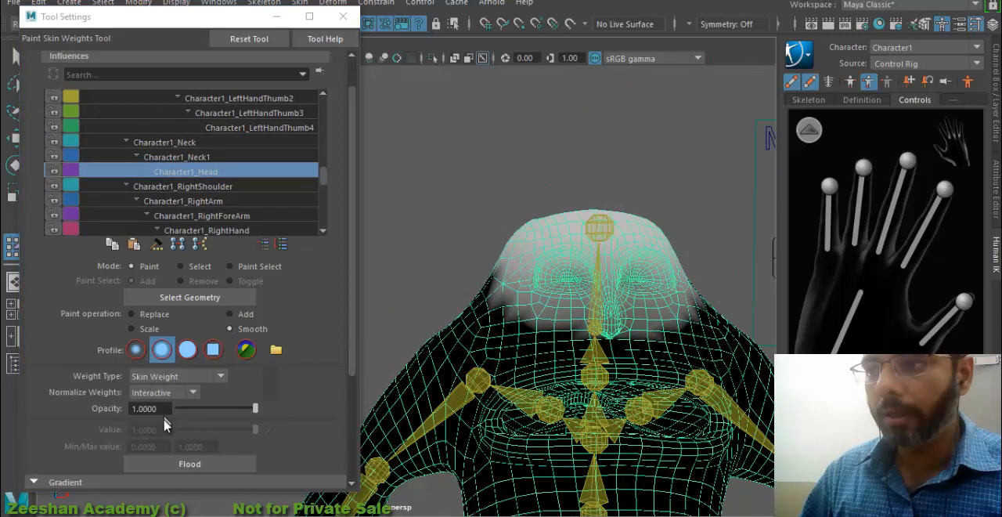
left_click(149, 314)
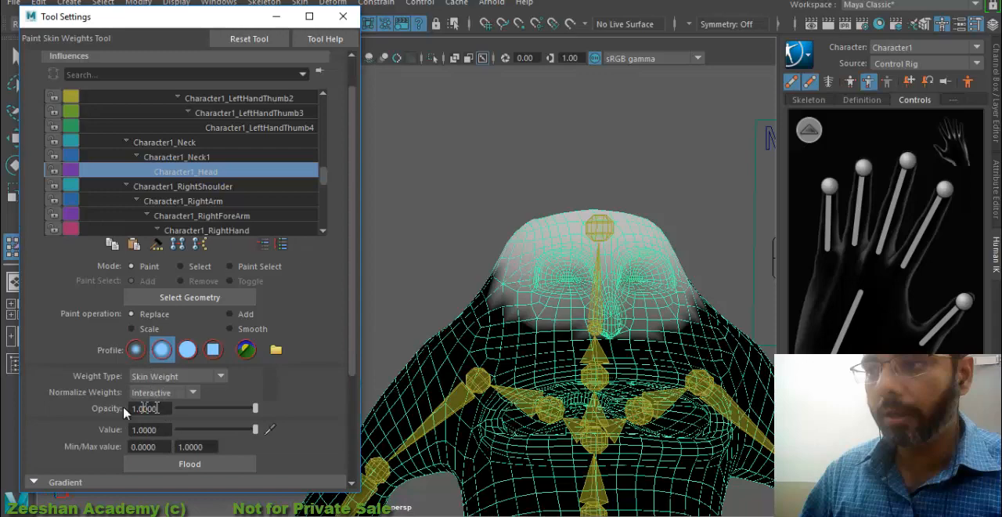
left_click_drag(529, 233, 548, 234)
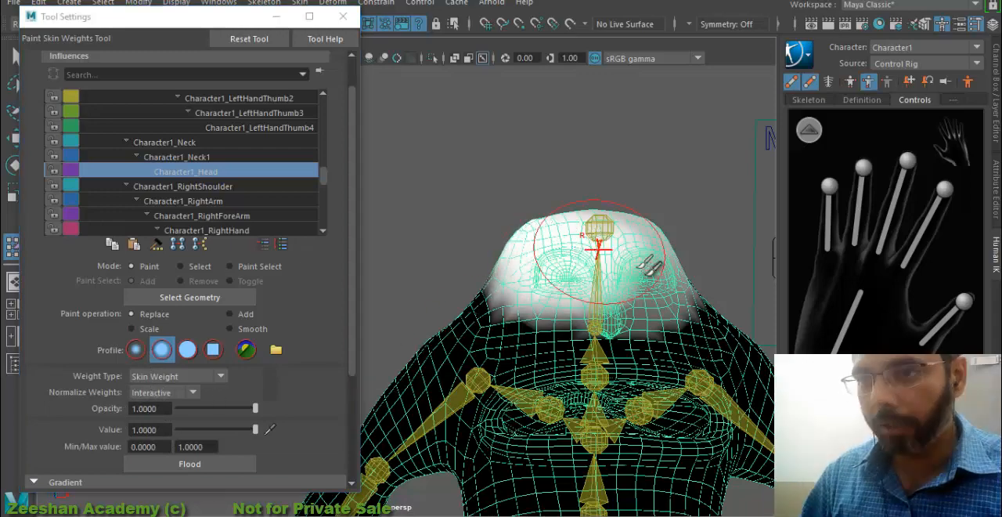
mouse_move(648, 266)
left_mouse_down("alt")
mouse_move(489, 294)
mouse_move(588, 151)
mouse_move(550, 198)
mouse_move(515, 302)
mouse_move(522, 291)
mouse_move(460, 395)
mouse_move(558, 273)
mouse_move(548, 266)
mouse_move(571, 258)
mouse_move(637, 268)
mouse_move(544, 262)
mouse_move(728, 291)
mouse_move(447, 290)
mouse_move(651, 306)
mouse_move(599, 304)
mouse_move(627, 237)
left_mouse_up("alt")
middle_click_drag(505, 278, 662, 271, "alt")
left_click_drag(619, 262, 617, 258)
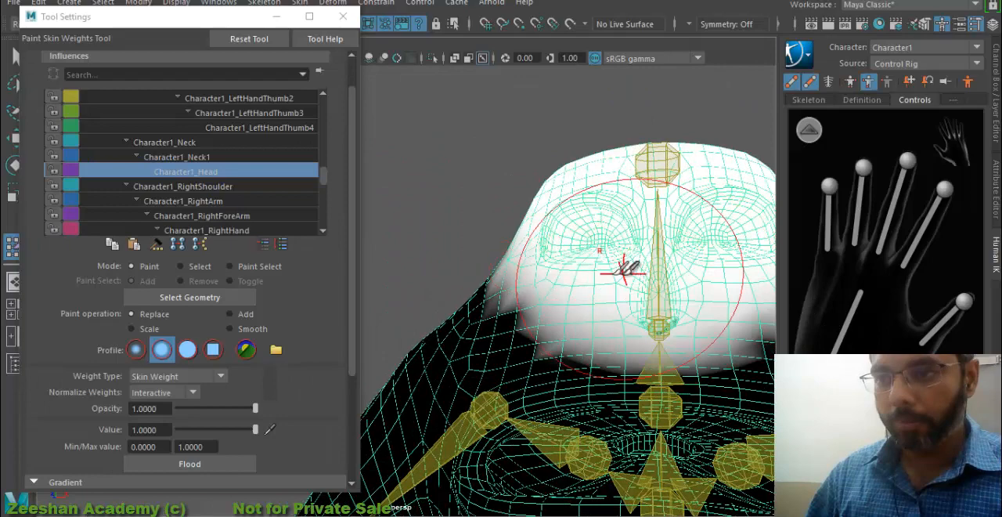
left_click_drag(530, 238, 593, 270, "alt")
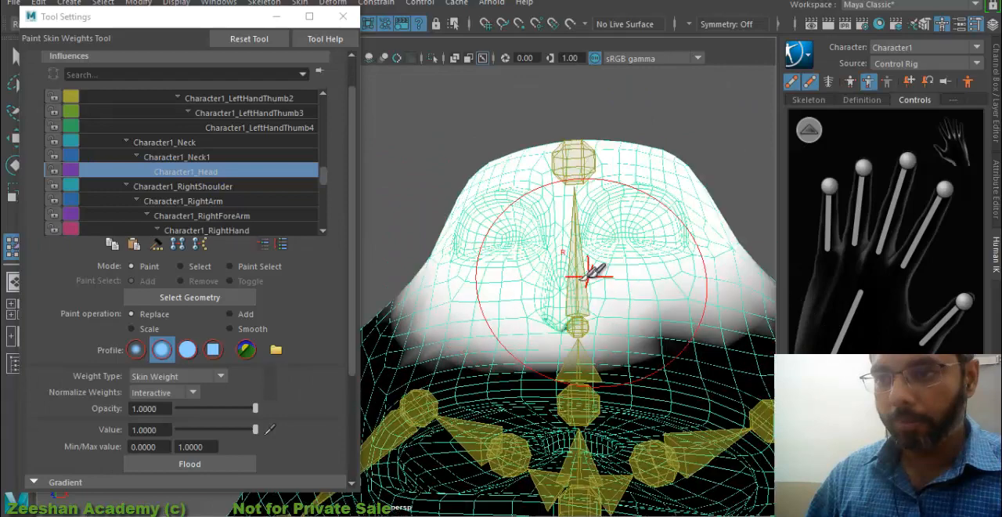
- Smooth the Character1_Head weights along their lower border around the sides and back of the head
left_click(230, 329)
left_click_drag(725, 344, 633, 368, "alt")
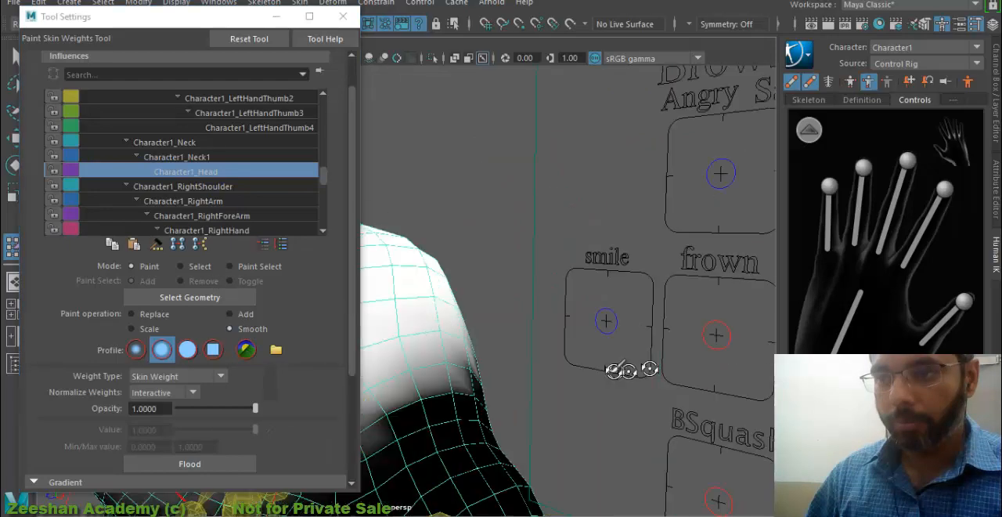
middle_click_drag(633, 367, 651, 333, "alt")
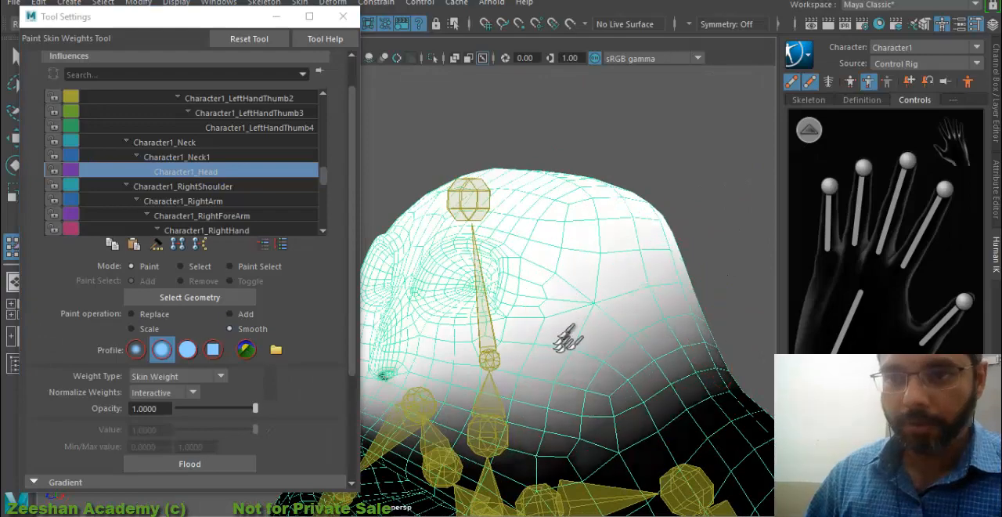
mouse_move(570, 335)
left_mouse_down("alt")
mouse_move(586, 352)
mouse_move(734, 291)
mouse_move(409, 317)
left_mouse_up("alt")
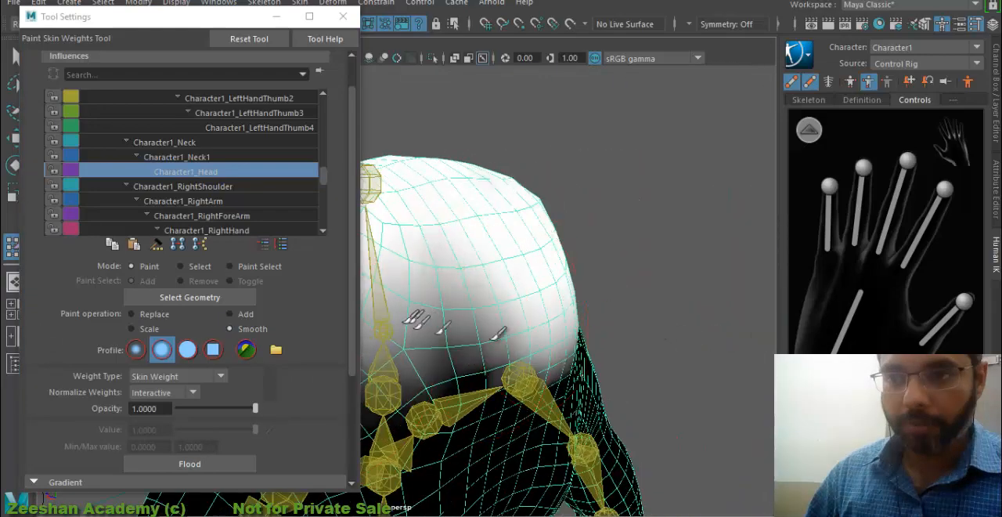
middle_click_drag(470, 355, 601, 349, "alt")
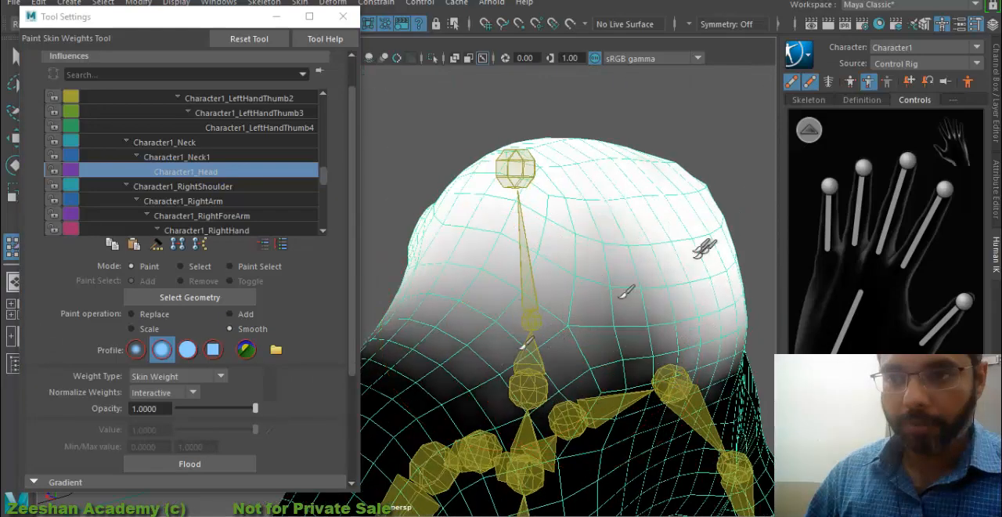
left_click_drag(614, 342, 720, 302, "alt")
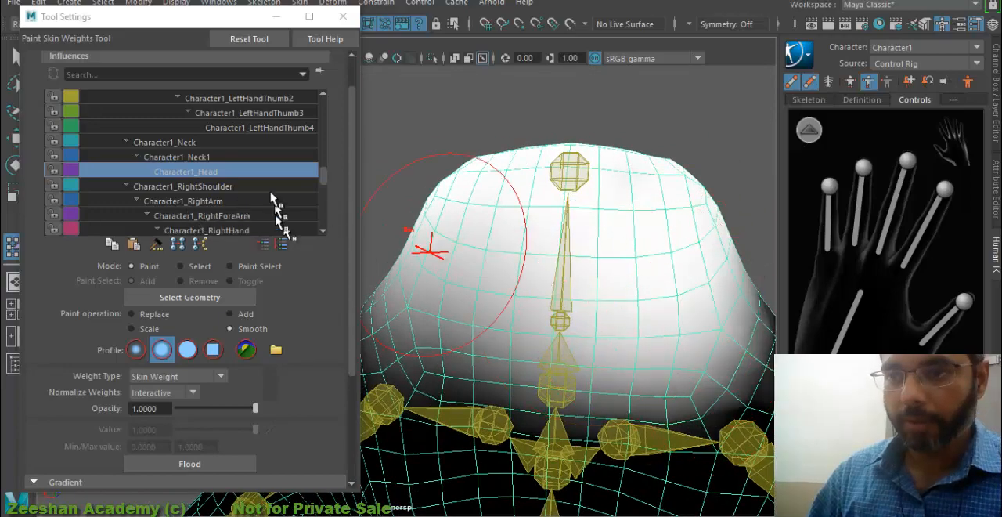
right_click_drag(457, 343, 415, 354, "alt")
middle_click_drag(454, 364, 510, 327, "alt")
right_click_drag(510, 326, 566, 317, "alt")
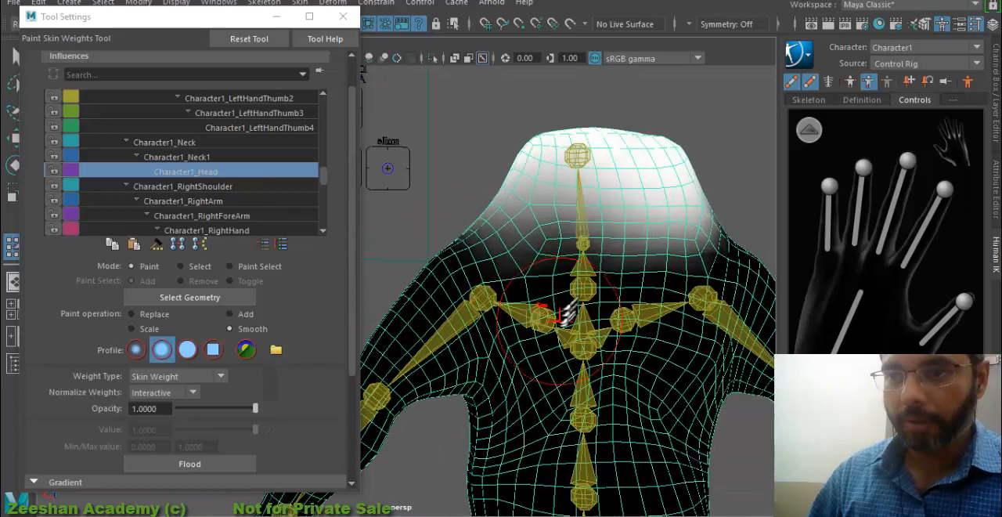
middle_click_drag(567, 317, 532, 352, "alt")
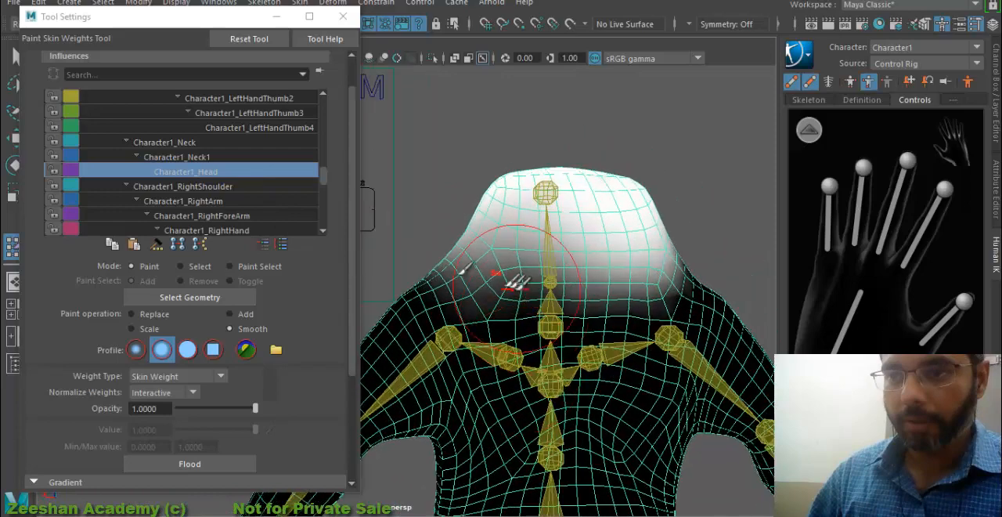
- Smooth the Character1_Neck and Character1_Neck1 weights around the neck and the sides of the head
left_click(188, 141)
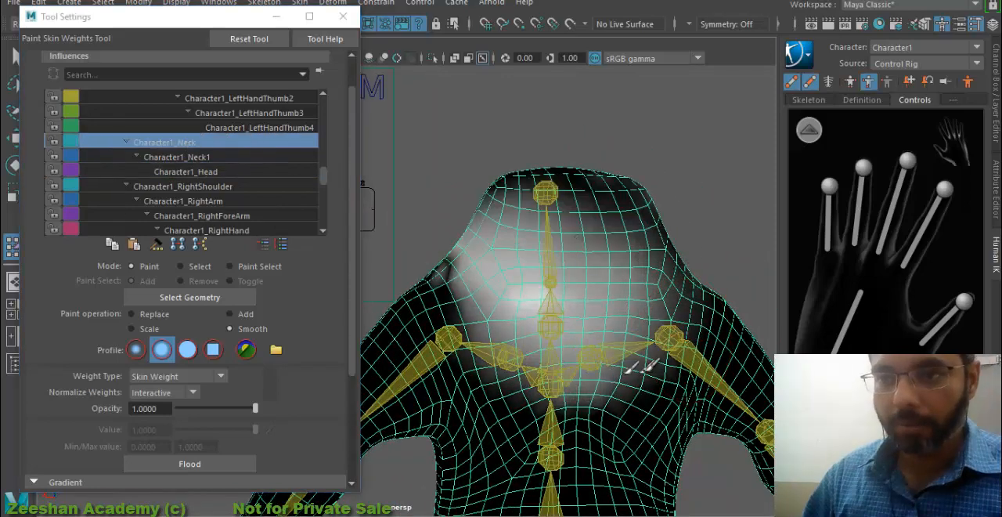
left_click_drag(629, 286, 683, 335, "alt")
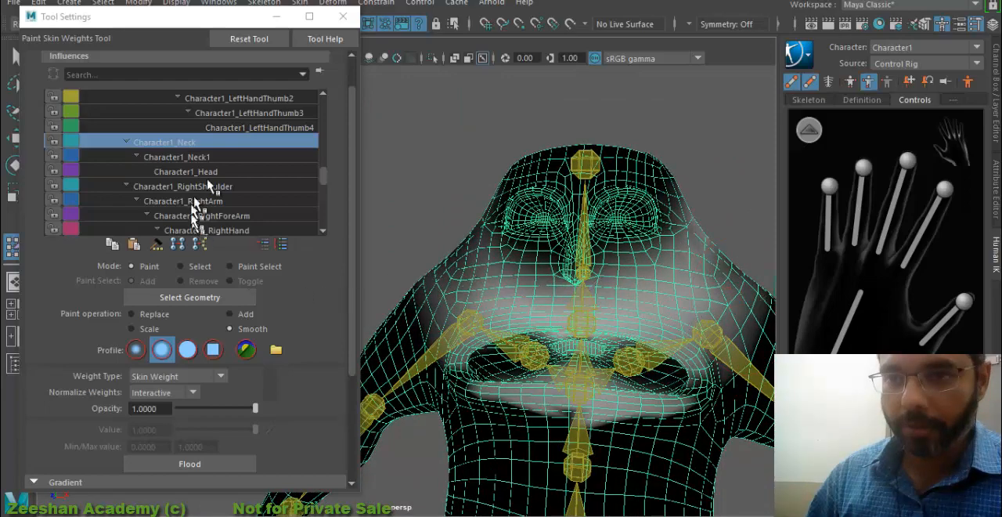
left_click(217, 159)
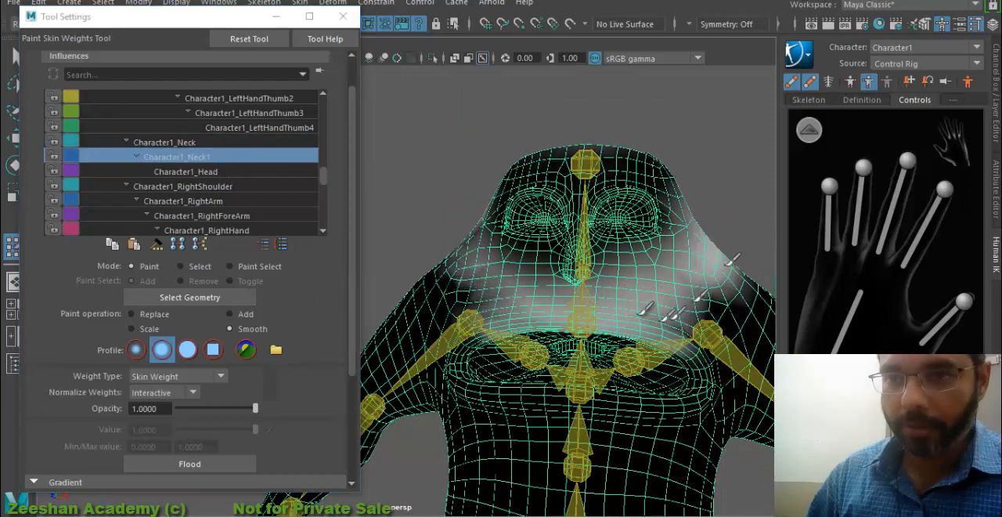
left_click_drag(666, 231, 129, 238, "alt")
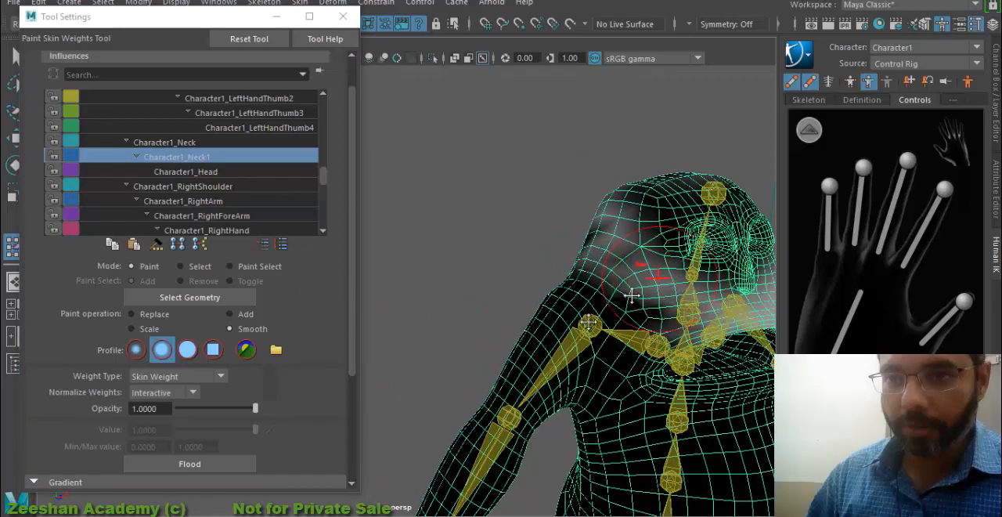
left_click_drag(633, 295, 450, 376, "alt")
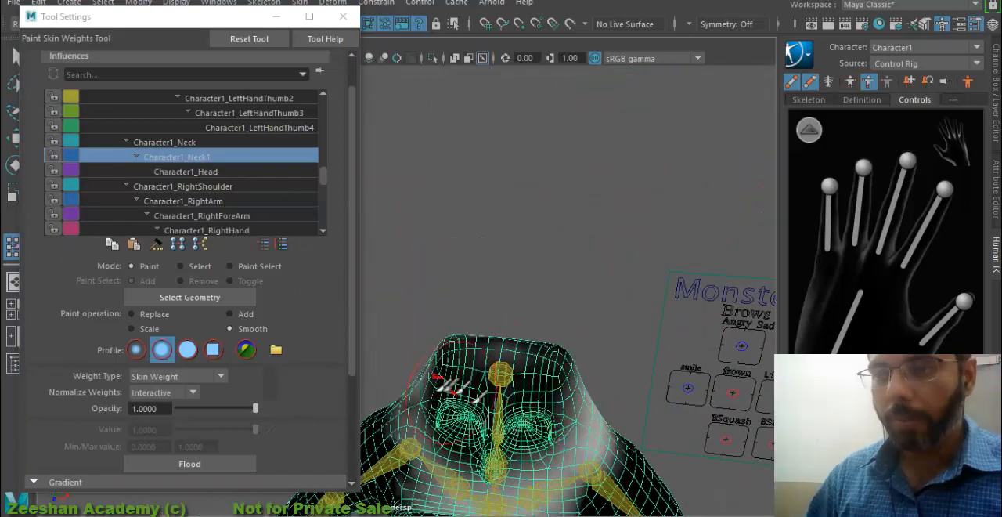
left_click_drag(496, 406, 567, 457, "alt")
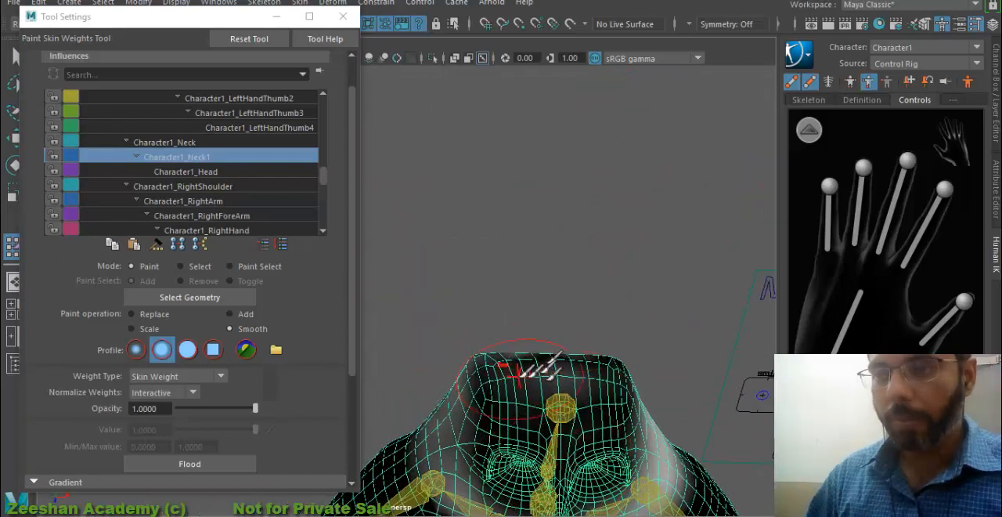
- Paint value 0 for Character1_Neck1 over the top of the head with Replace, and review the Character1_Head weights
middle_click_drag(553, 400, 550, 358, "alt")
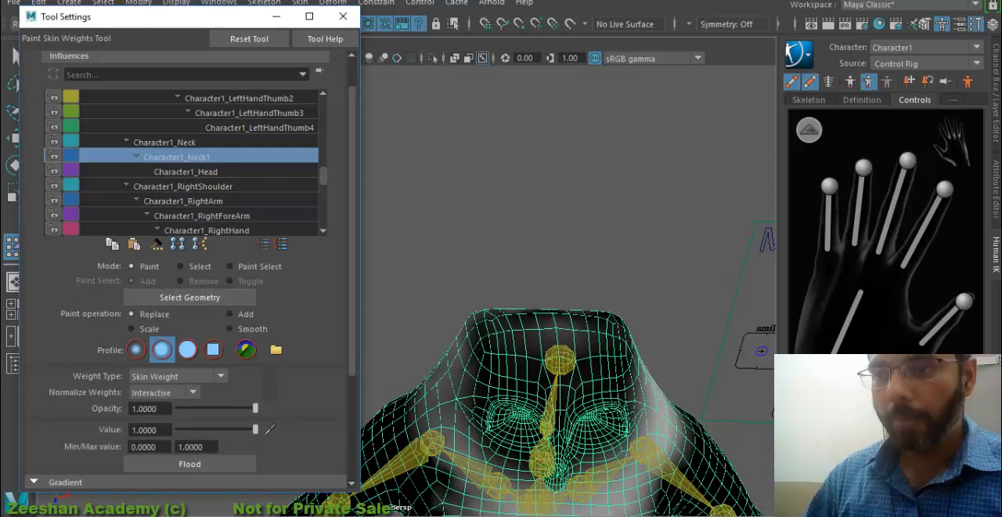
type("0")
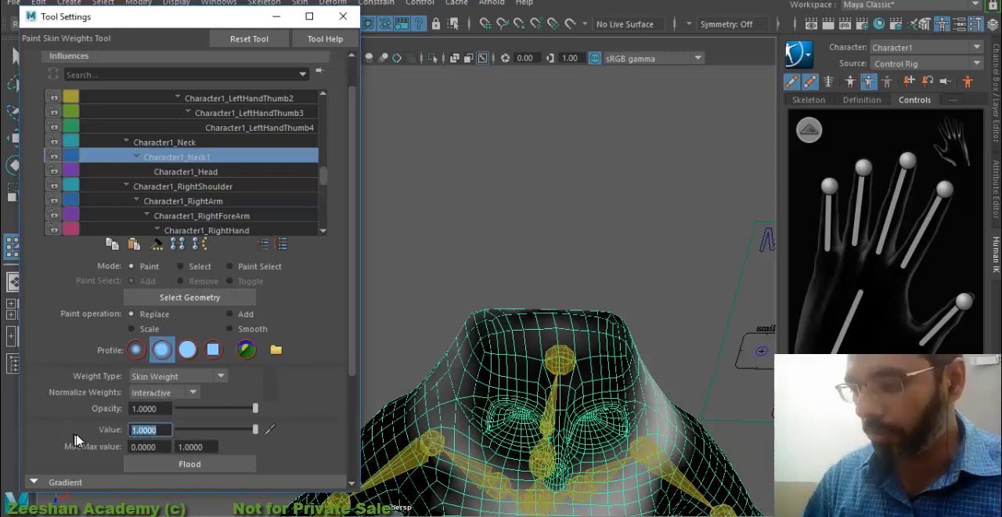
key("Return")
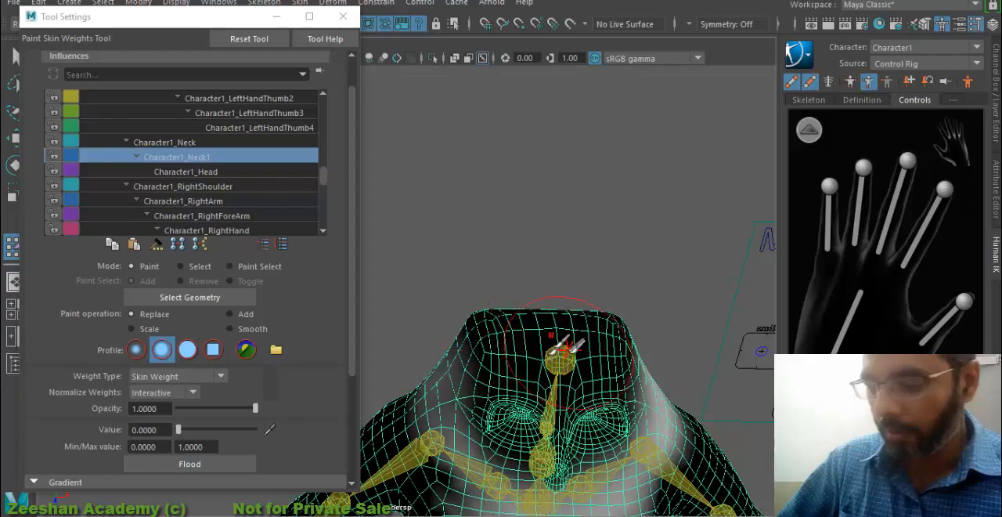
left_click_drag(560, 344, 577, 268, "alt")
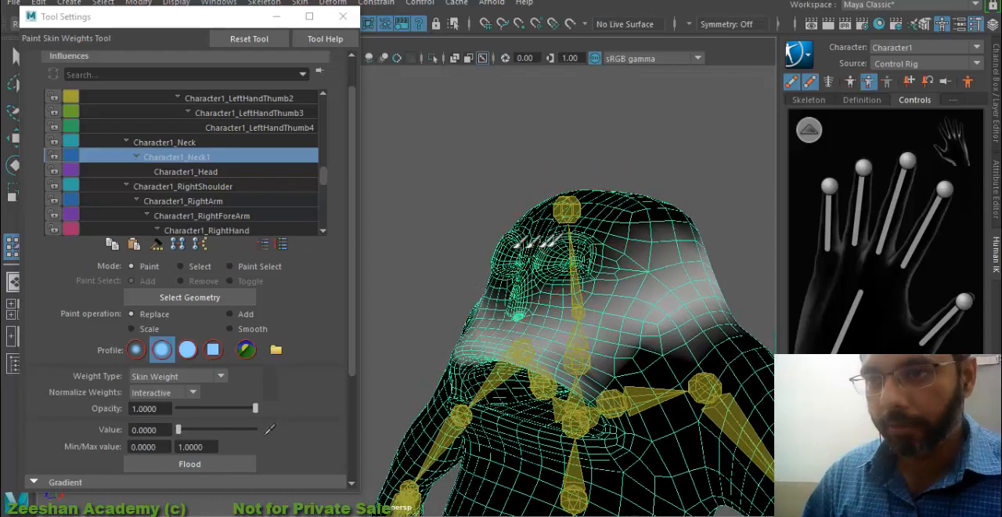
left_click(224, 174)
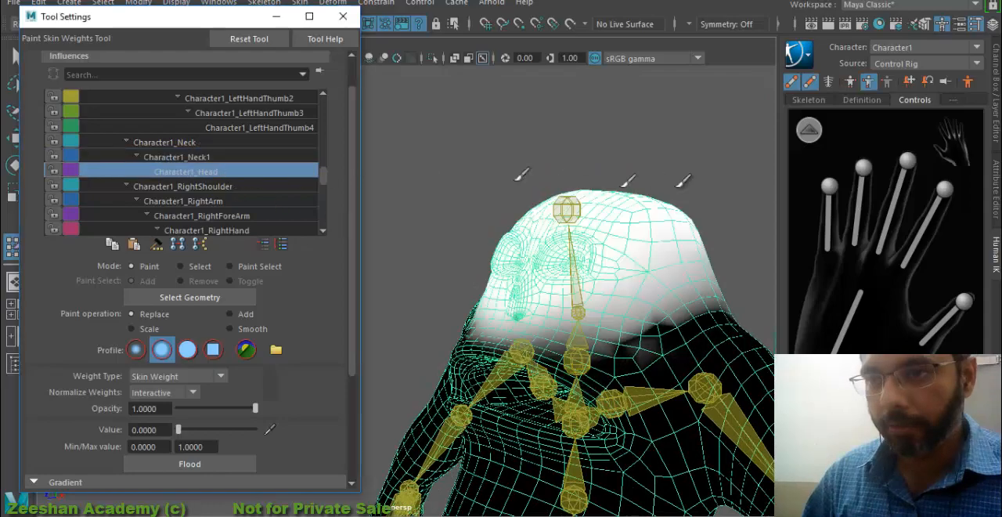
left_click_drag(615, 322, 607, 278, "alt")
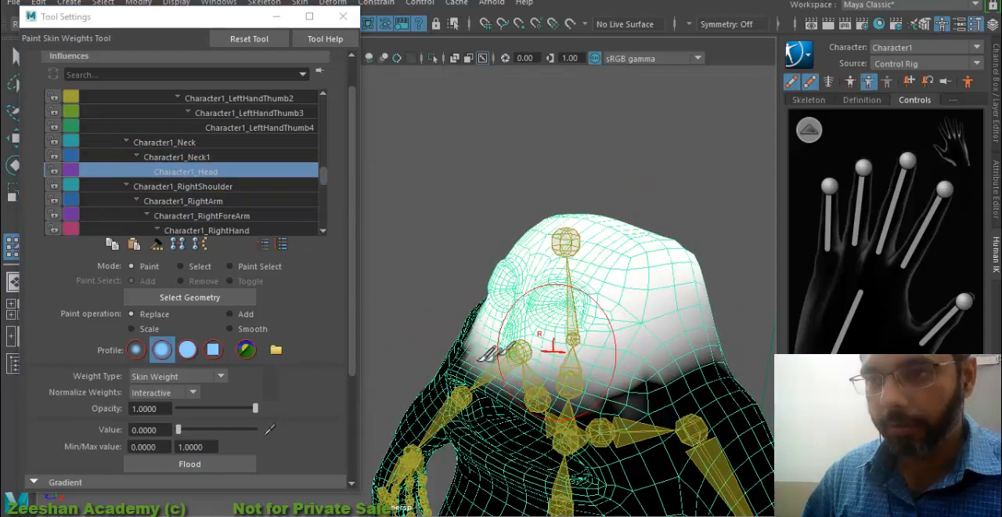
left_click_drag(553, 351, 606, 303, "alt")
- Paint value 0 for Character1_RightShoulder over the front of the chest and around the mouth with Replace
scroll(606, 304, "down", 3)
middle_click_drag(606, 304, 598, 266, "alt")
scroll(193, 198, "down", 1)
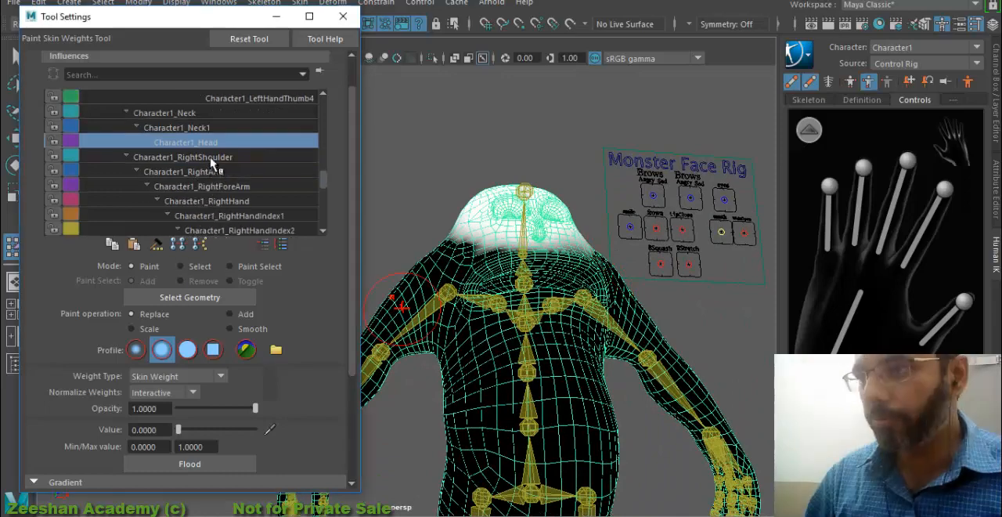
left_click(212, 157)
scroll(481, 351, "up", 3)
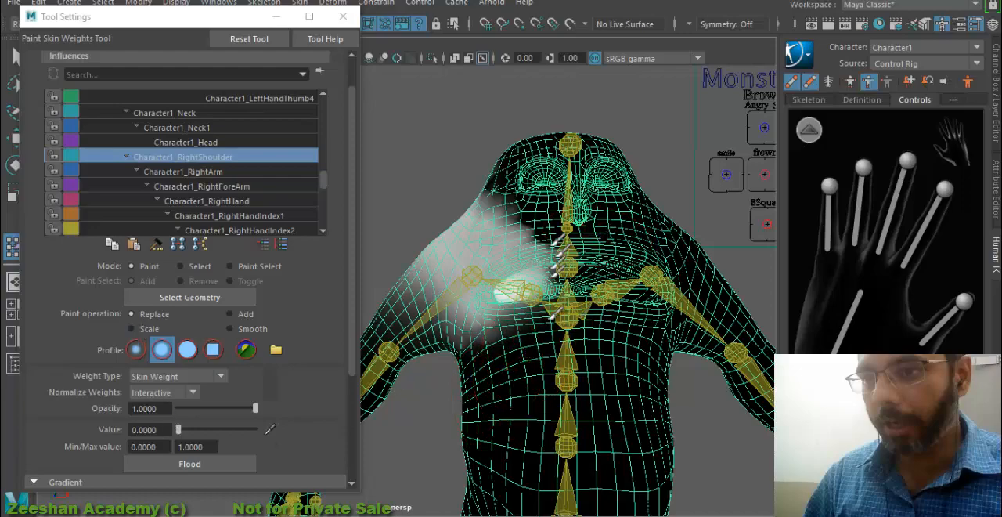
middle_click_drag(571, 338, 545, 401, "alt")
scroll(593, 362, "up", 3)
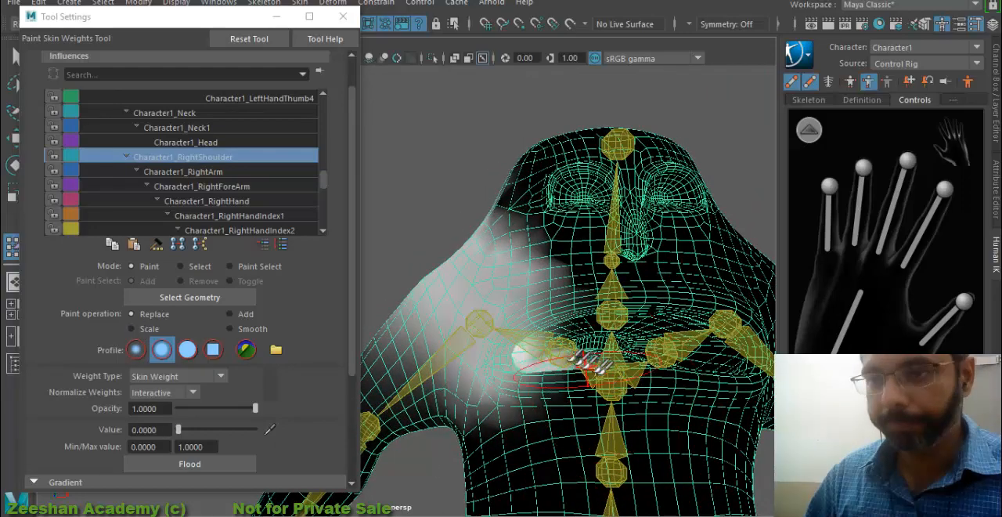
left_click_drag(510, 364, 470, 477, "alt")
left_click_drag(529, 223, 540, 135)
- Replace the Character1_RightShoulder weights with 0 across the back, below the armpit and along the side of the head
mouse_move(425, 235)
left_mouse_down("alt")
mouse_move(597, 243)
mouse_move(619, 290)
left_mouse_up("alt")
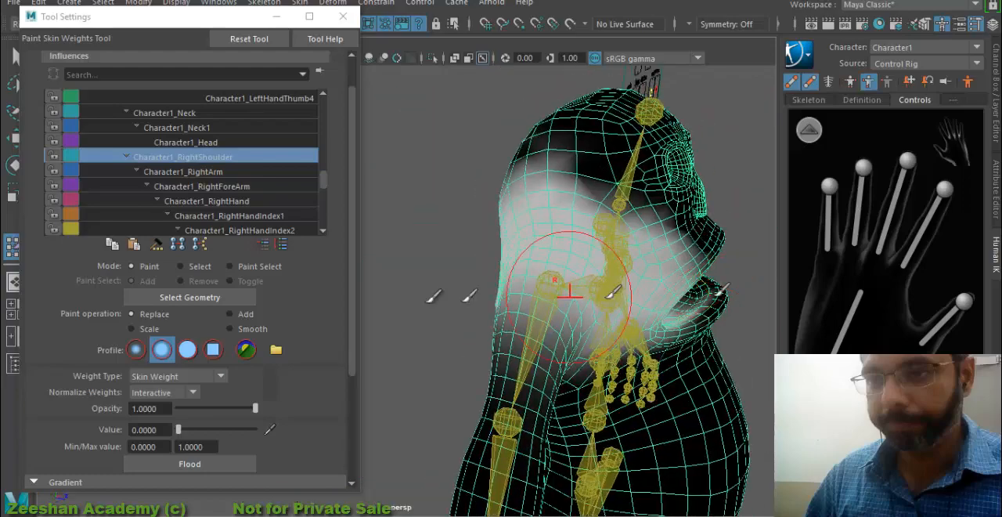
left_click_drag(439, 298, 584, 290, "alt")
middle_click_drag(575, 294, 884, 304, "alt")
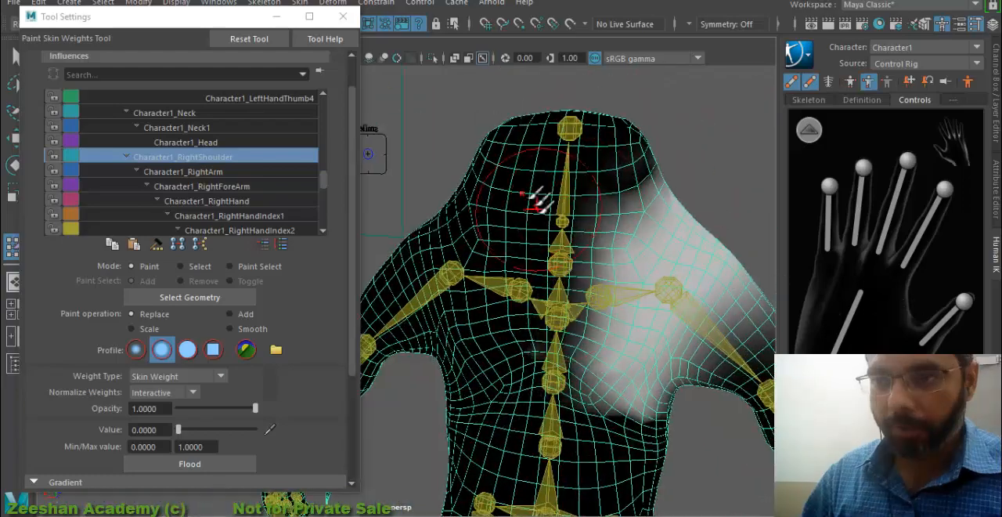
left_click_drag(682, 386, 699, 468, "alt")
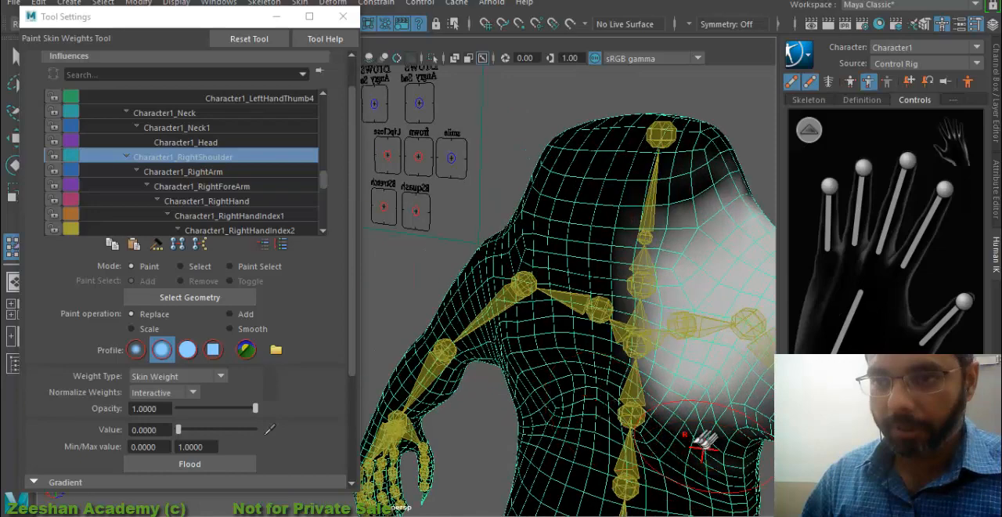
left_click_drag(604, 411, 588, 426, "alt")
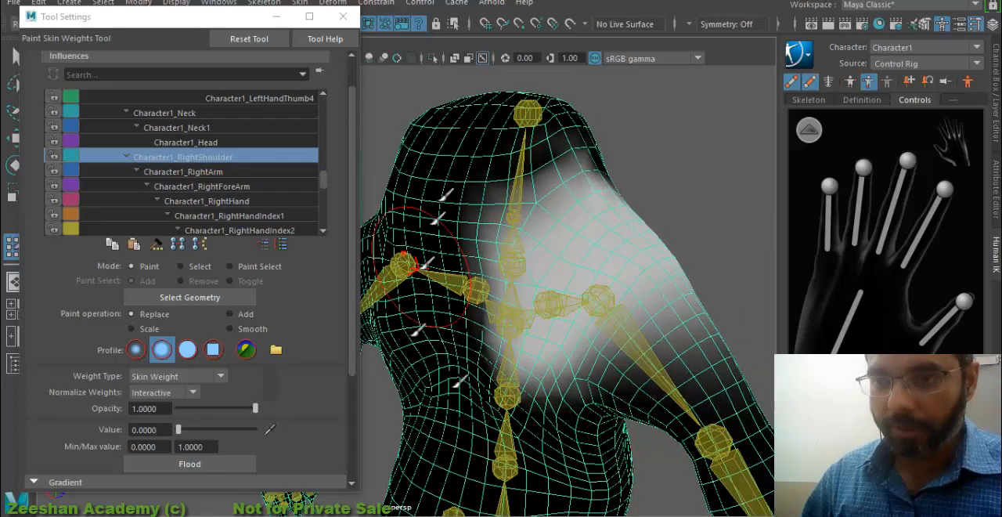
left_click_drag(604, 212, 549, 329, "alt")
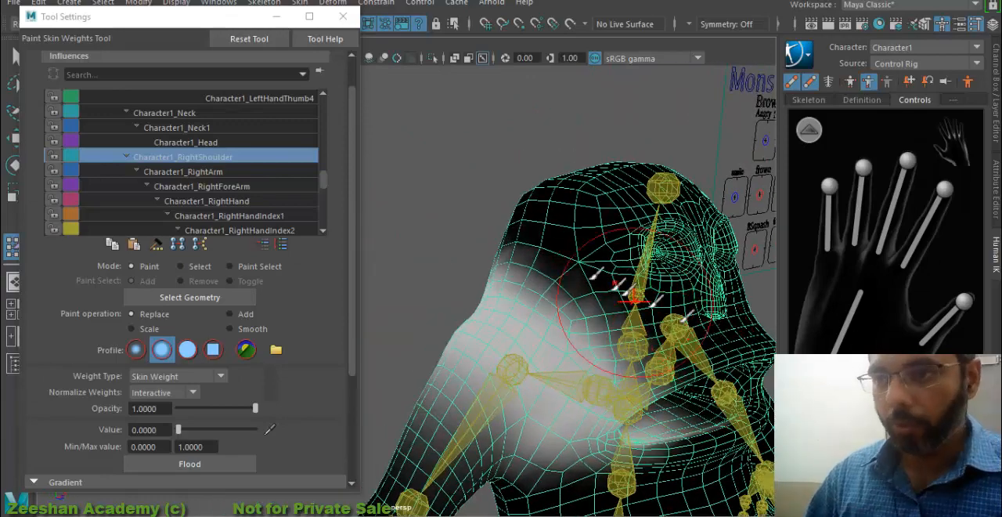
left_click_drag(638, 323, 572, 314, "alt")
- Paint value 0 for Character1_RightArm over the chest, face and front side of the torso with Replace
left_click(218, 171)
left_click_drag(616, 235, 490, 162, "alt")
left_click_drag(485, 249, 661, 334, "alt")
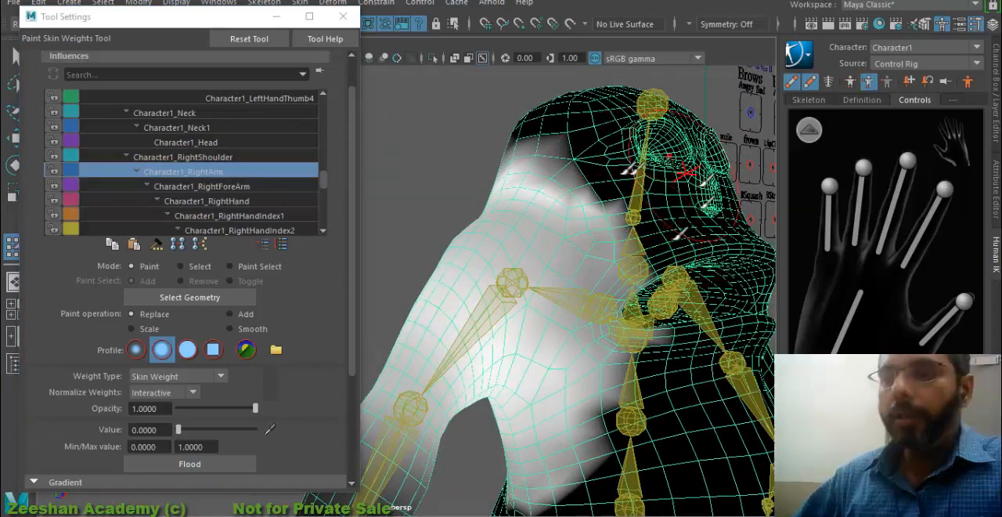
scroll(631, 253, "down", 3)
mouse_move(659, 217)
middle_mouse_down("alt")
mouse_move(650, 205)
mouse_move(677, 152)
middle_mouse_up("alt")
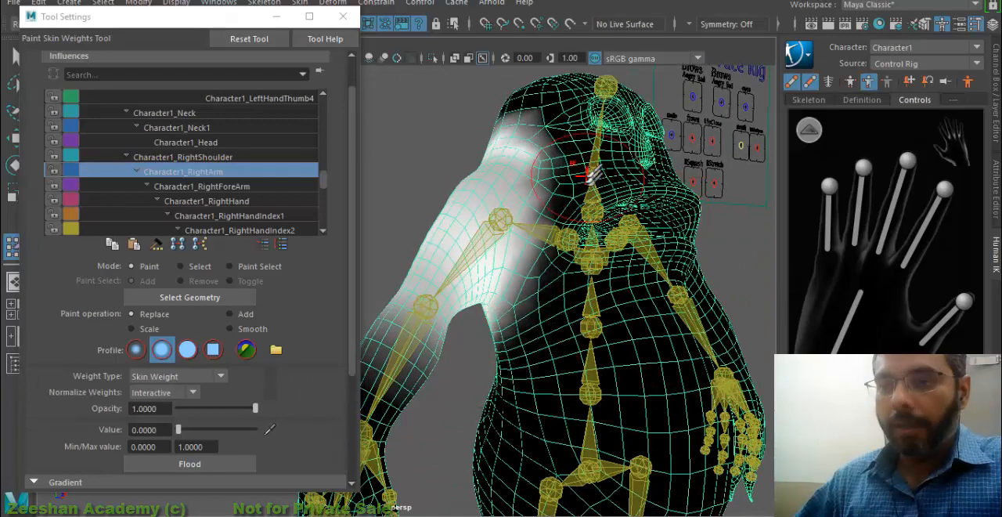
middle_click_drag(583, 179, 588, 381, "alt")
- Replace the Character1_RightArm weights with 0 across the back, the rear of the head and the side of the neck
left_click_drag(686, 297, 505, 202, "alt")
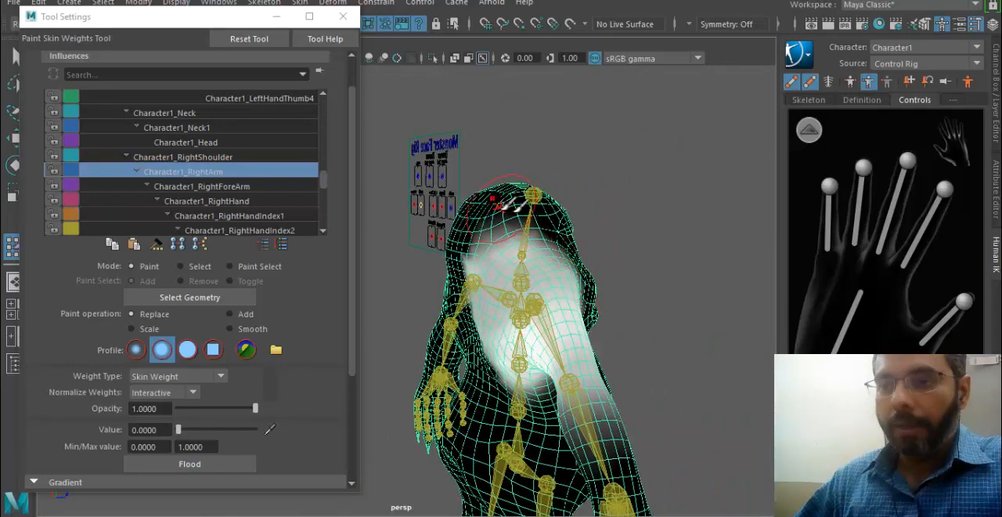
left_click_drag(552, 349, 607, 345, "alt")
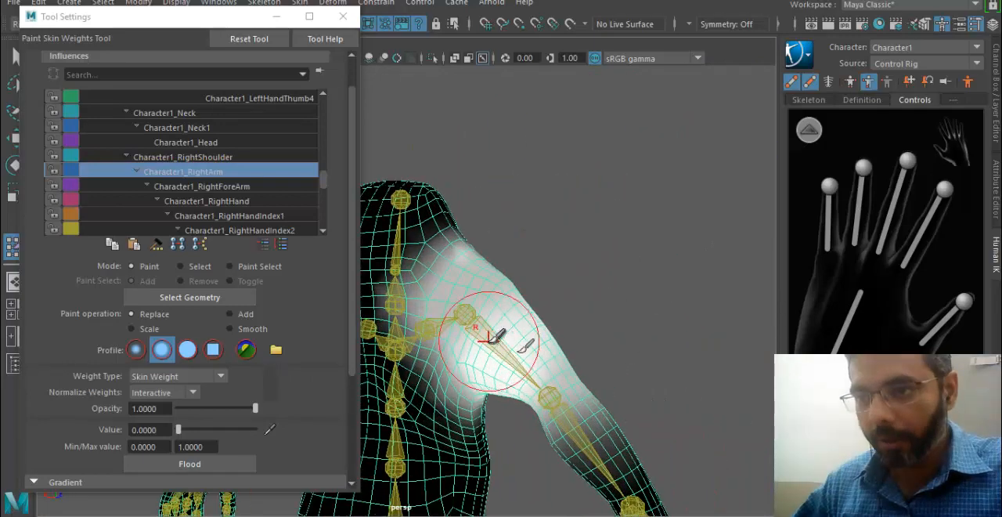
left_click_drag(523, 343, 626, 341, "alt")
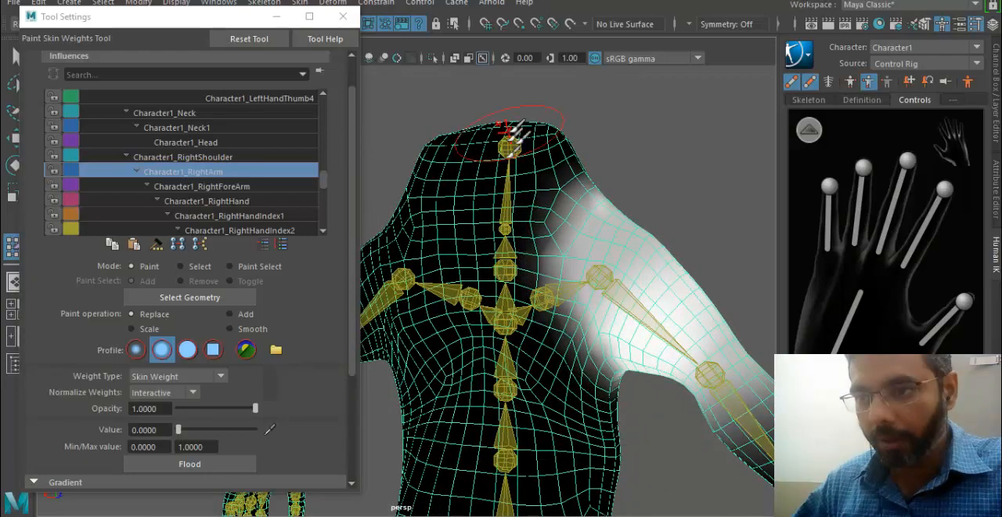
left_click_drag(644, 206, 436, 212, "alt")
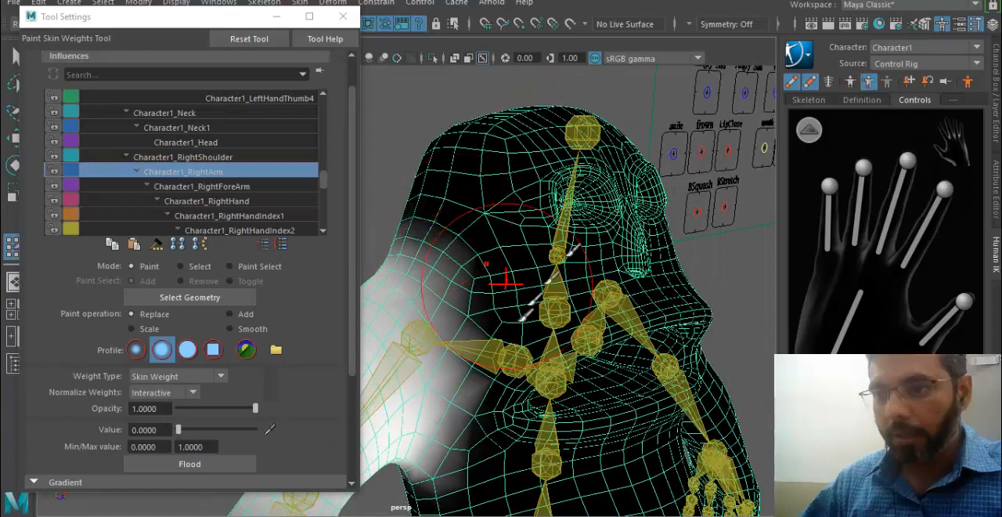
left_click_drag(522, 290, 555, 240, "alt")
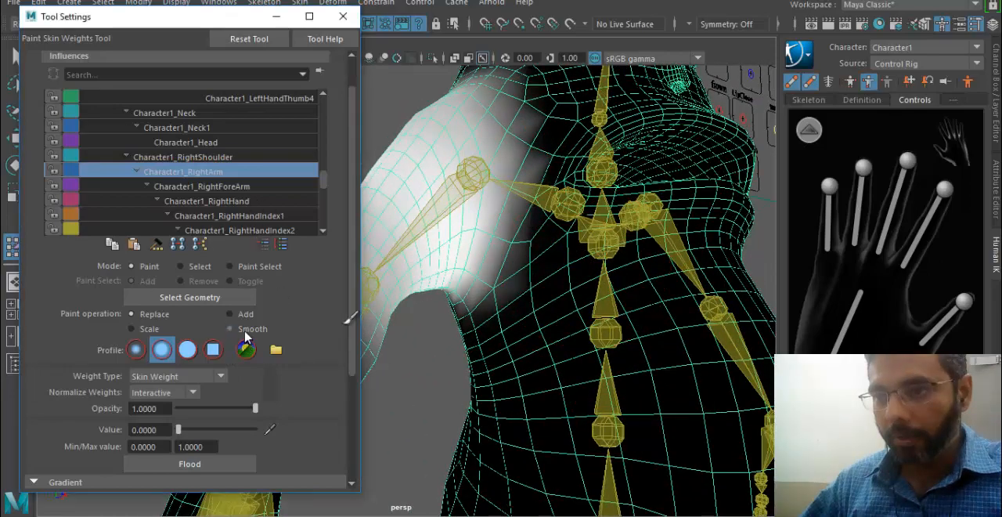
- Smooth the Character1_RightArm weights along their border around the shoulder and armpit
left_click(245, 334)
mouse_move(515, 94)
left_mouse_down("alt")
mouse_move(600, 269)
mouse_move(618, 235)
mouse_move(615, 208)
left_mouse_up("alt")
mouse_move(571, 313)
left_mouse_down("alt")
mouse_move(553, 228)
mouse_move(558, 415)
mouse_move(481, 340)
mouse_move(509, 259)
left_mouse_up("alt")
- Paint value 0 for Character1_RightForeArm over the armpit and the adjoining side of the torso with Replace
left_click(229, 190)
left_click_drag(446, 251, 344, 251, "alt")
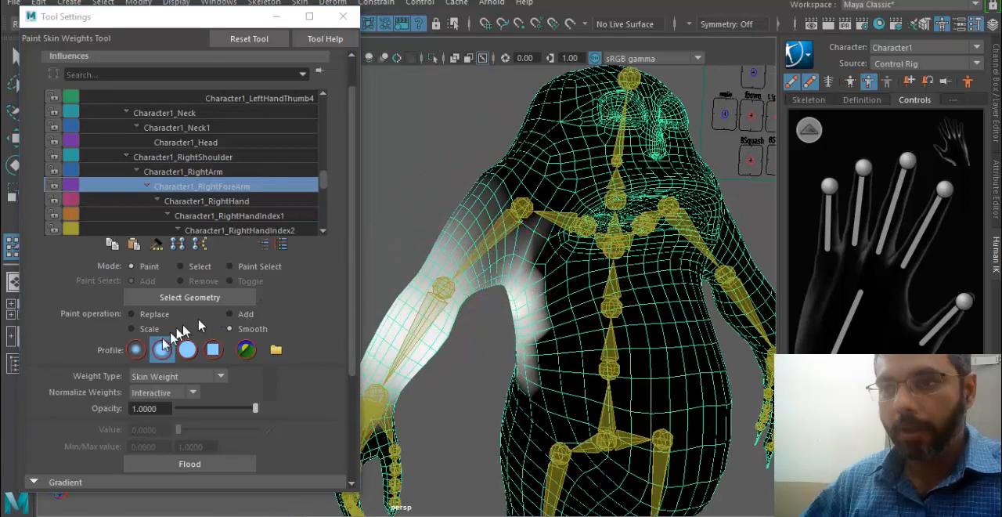
left_click(153, 315)
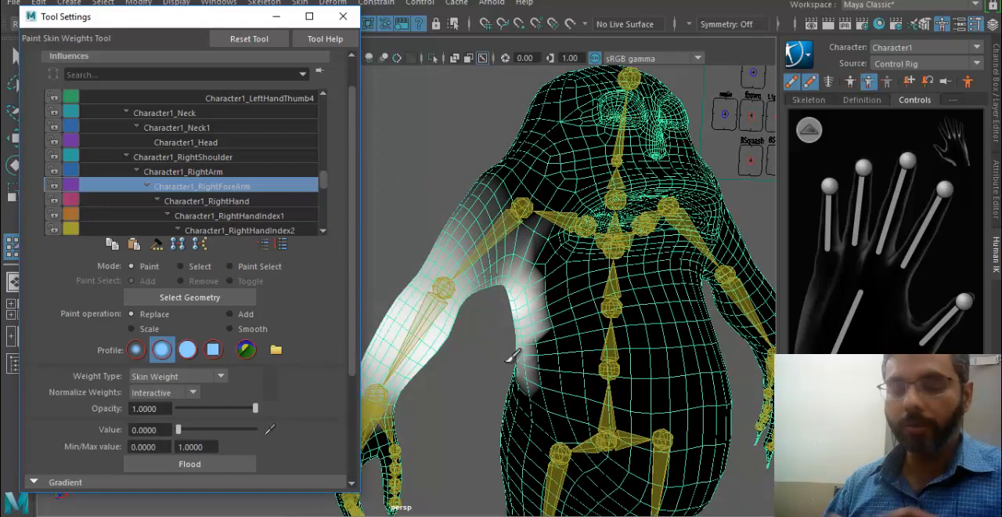
scroll(600, 336, "up", 6)
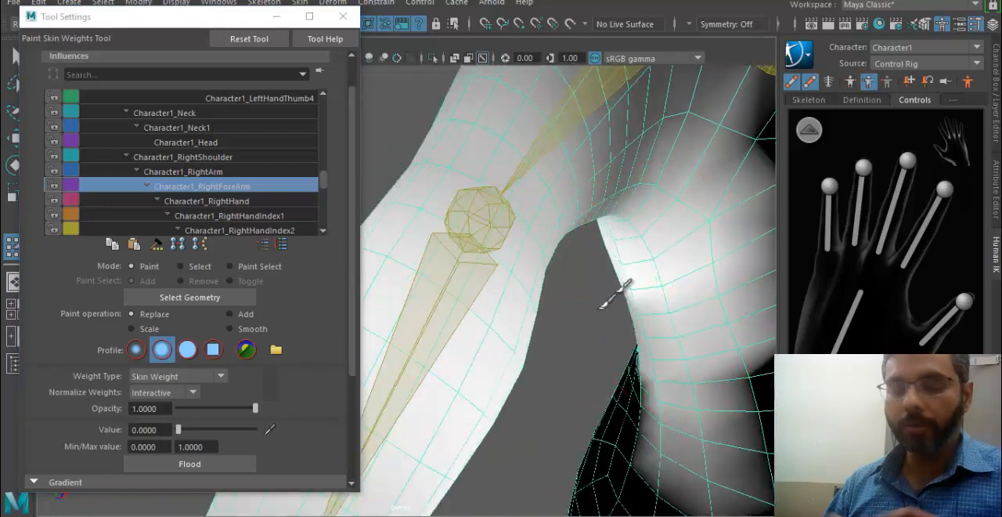
mouse_move(648, 340)
left_mouse_down()
mouse_move(762, 306)
mouse_move(728, 397)
mouse_move(621, 230)
mouse_move(658, 125)
left_mouse_up()
middle_click_drag(666, 110, 611, 287, "alt")
mouse_move(689, 118)
left_mouse_down()
mouse_move(647, 250)
mouse_move(615, 169)
left_mouse_up()
- Clear the remaining Character1_RightForeArm weights from the chest, the side of the waist and the back with value 0
middle_click_drag(673, 329, 555, 224, "alt")
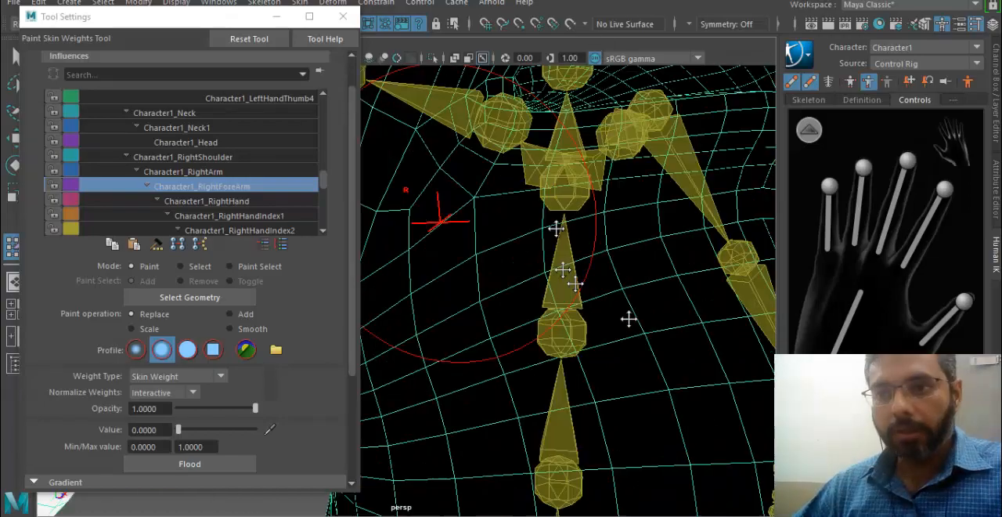
mouse_move(470, 250)
left_mouse_down("alt")
mouse_move(582, 254)
mouse_move(518, 231)
left_mouse_up("alt")
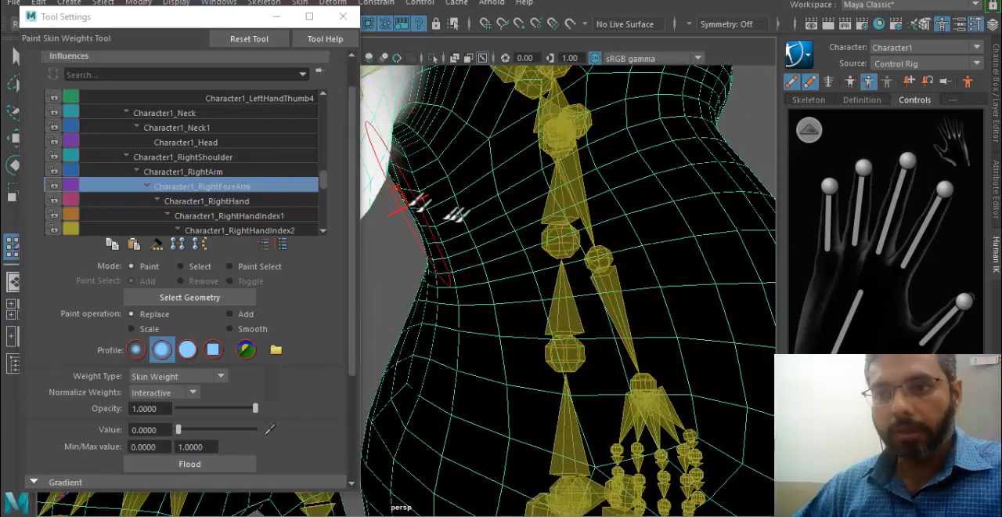
left_click_drag(443, 227, 548, 352, "alt")
mouse_move(540, 257)
left_mouse_down()
mouse_move(586, 337)
mouse_move(575, 70)
mouse_move(598, 415)
left_mouse_up()
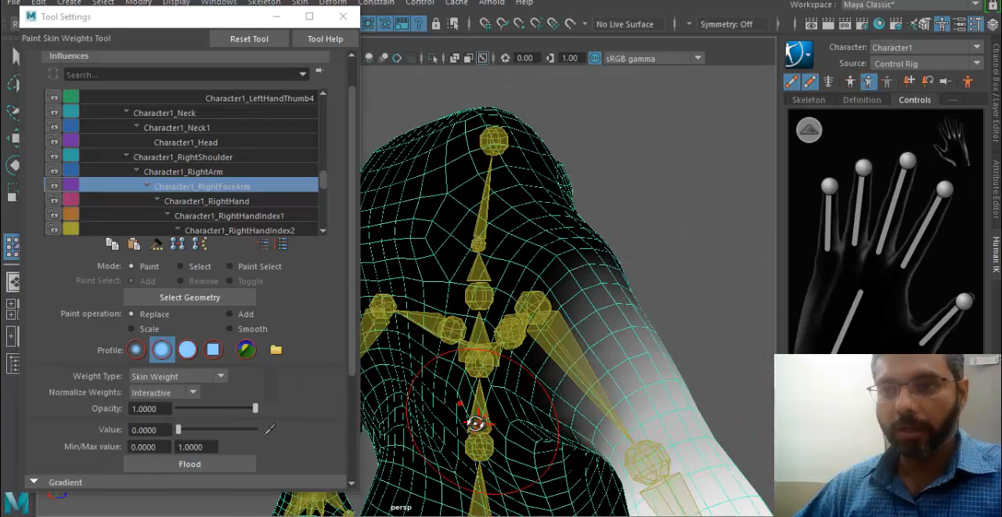